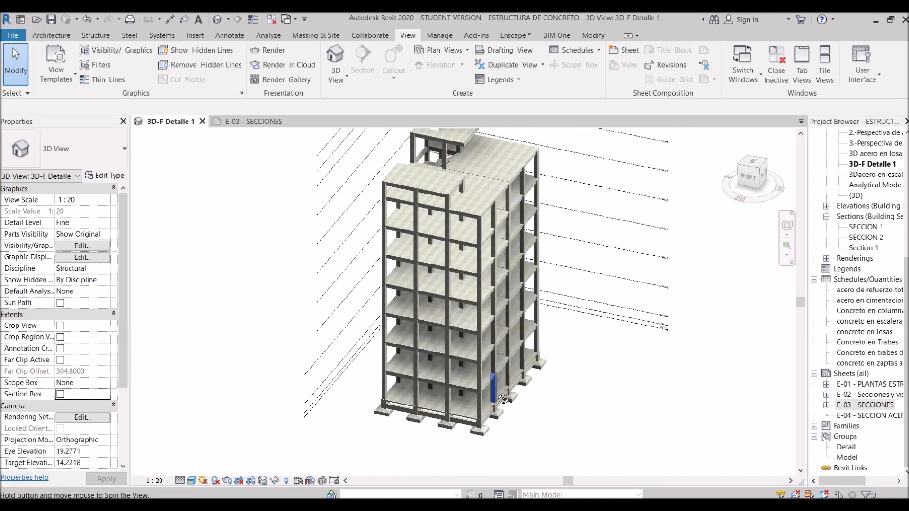
# Turn on the section box in the 3D-F Detalle 1 view and pull in two of its sides to cut away part of the building
pyautogui.scroll(3, 475, 414)
pyautogui.scroll(3, 475, 414)
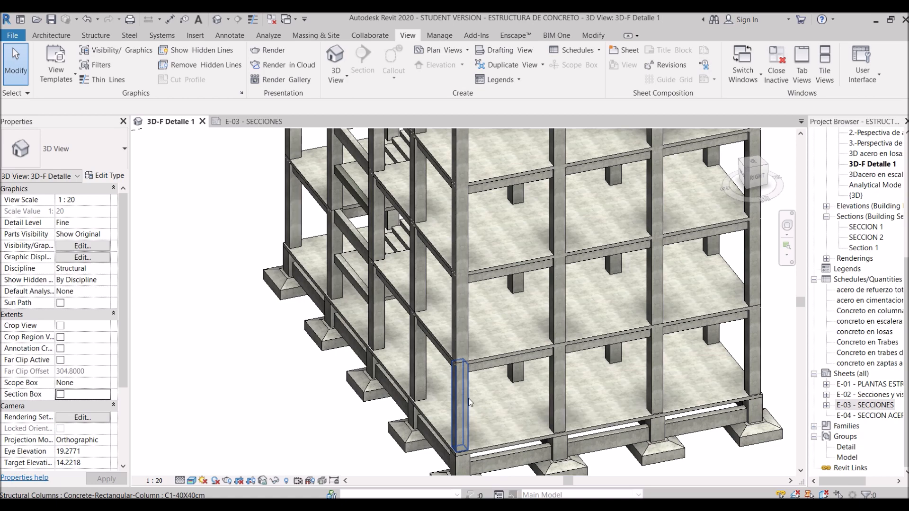
pyautogui.moveTo(471, 405); pyautogui.dragTo(534, 378, button='middle')
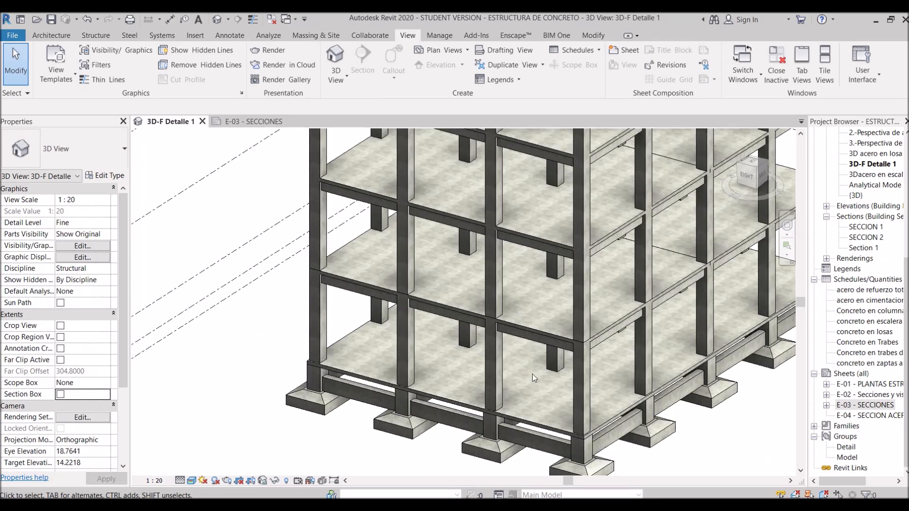
pyautogui.moveTo(440, 350); pyautogui.dragTo(510, 374, button='middle')
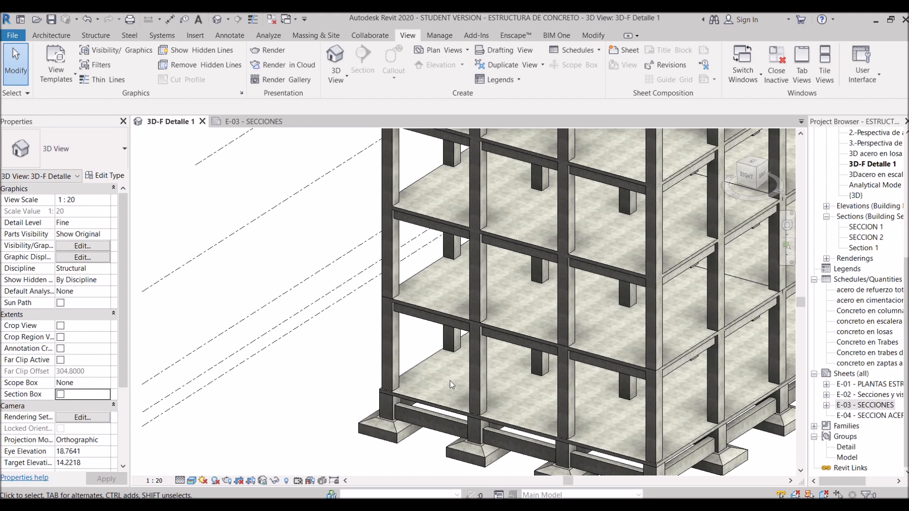
pyautogui.keyDown('shift'); pyautogui.moveTo(450, 385); pyautogui.dragTo(410, 308, button='middle'); pyautogui.keyUp('shift')
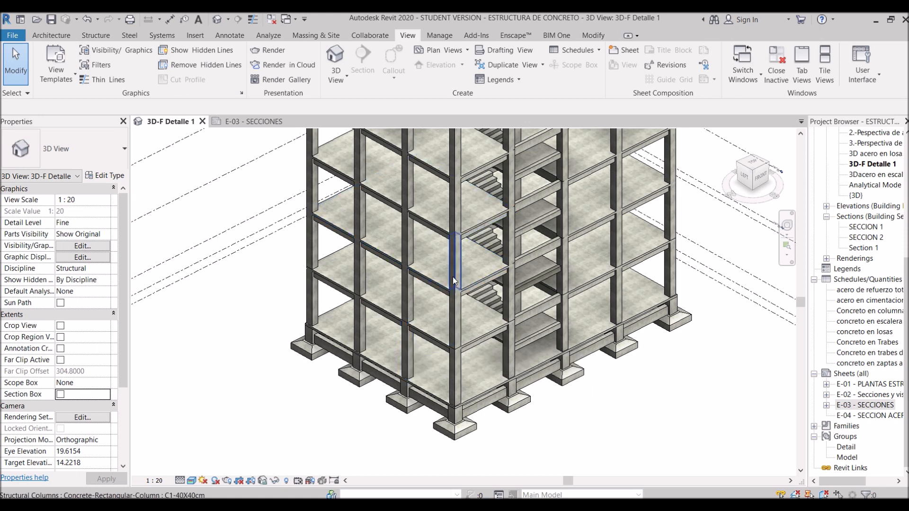
pyautogui.scroll(-2, 394, 288)
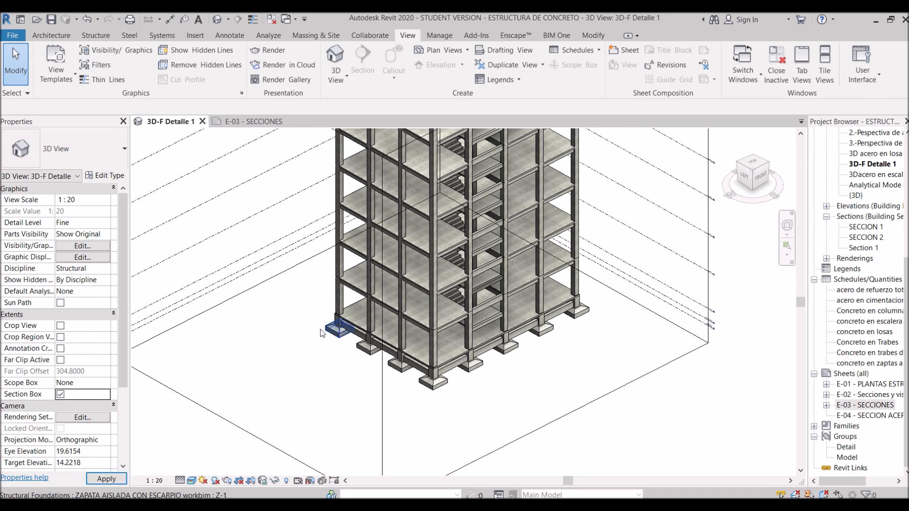
pyautogui.scroll(-4, 334, 329)
pyautogui.click(322, 242)
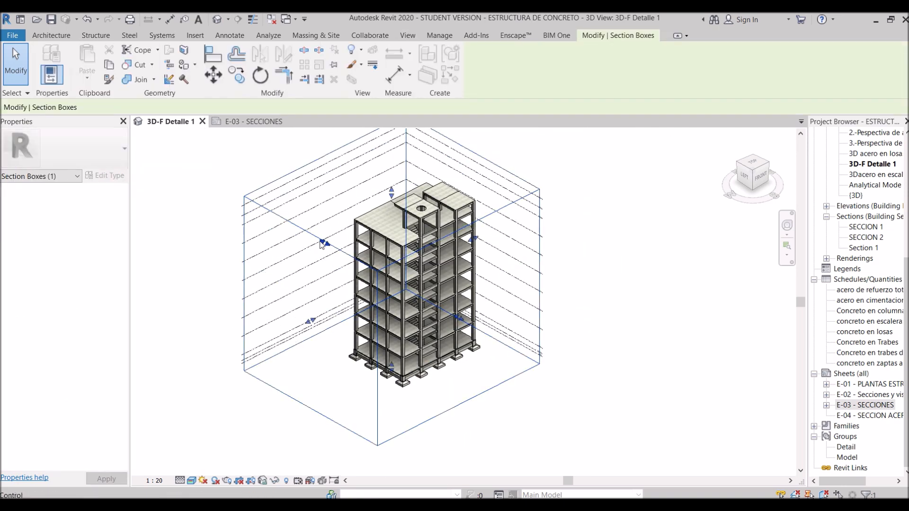
pyautogui.moveTo(352, 307); pyautogui.dragTo(405, 277)
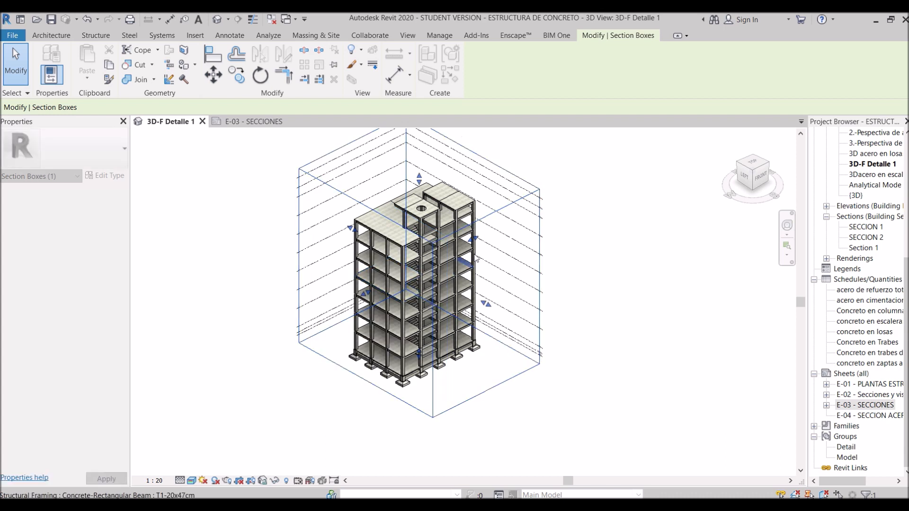
pyautogui.moveTo(383, 278); pyautogui.dragTo(403, 265)
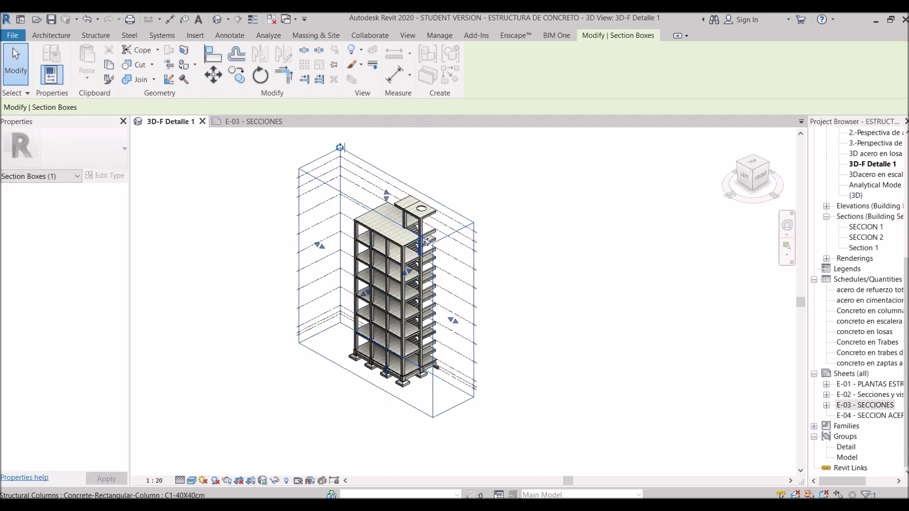
pyautogui.press('Escape')
# Open the 00-PLANTA BAJA structural plan and display the 3D view's selected section box in it
pyautogui.scroll(4, 820, 182)
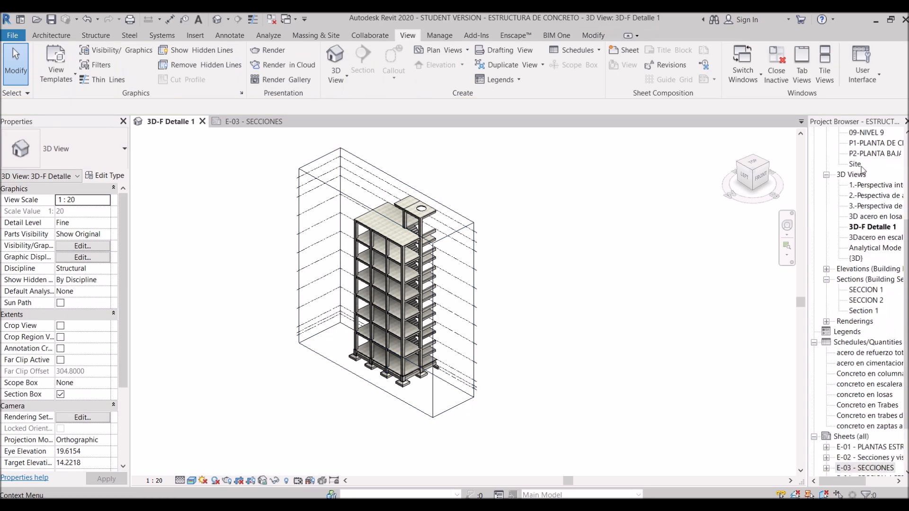
pyautogui.scroll(3, 864, 196)
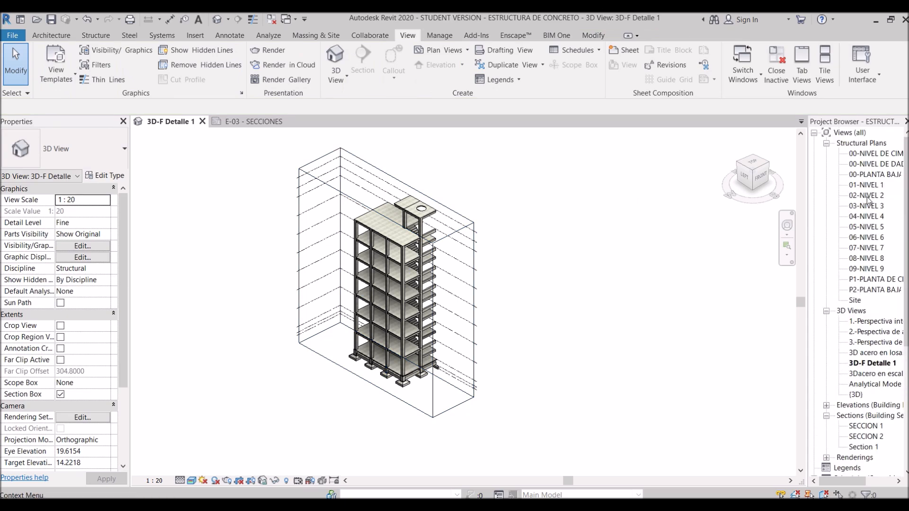
pyautogui.click(868, 176)
pyautogui.doubleClick(871, 176)
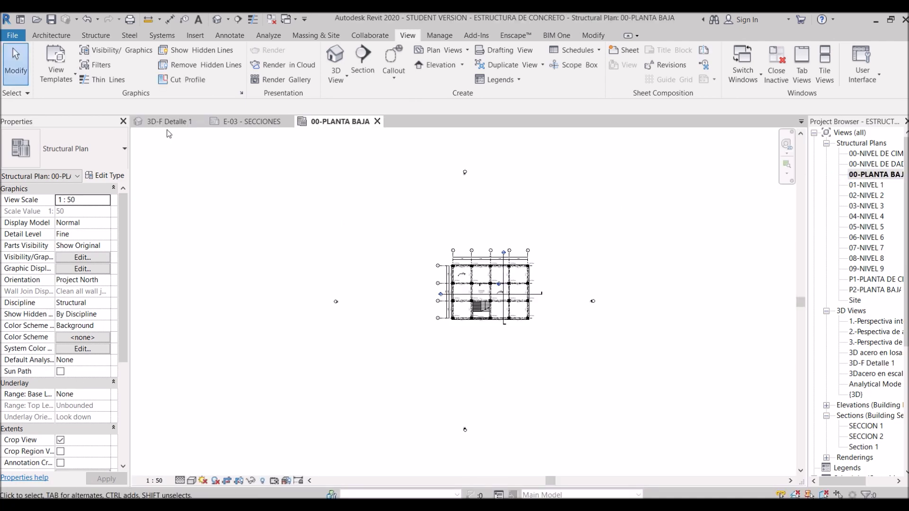
pyautogui.hotkey('ctrl', 'Tab')
pyautogui.press('Tab')
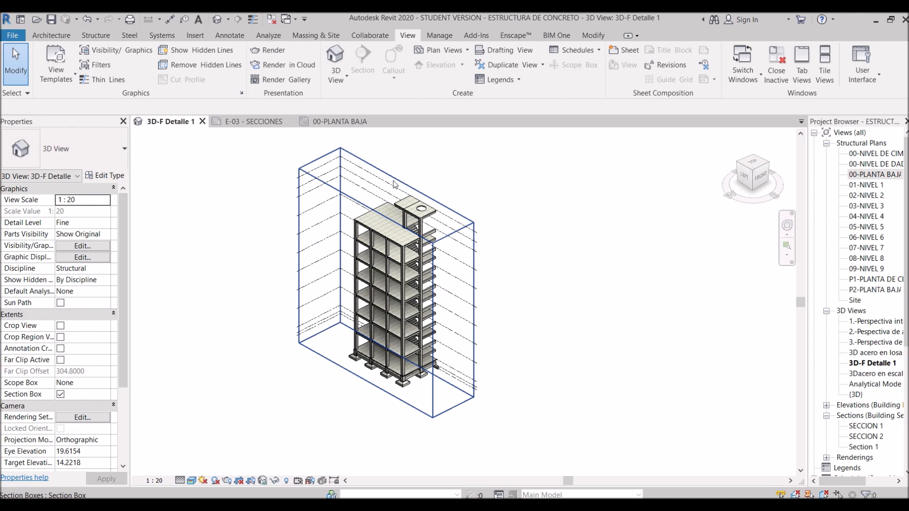
pyautogui.click(425, 214)
pyautogui.click(340, 121)
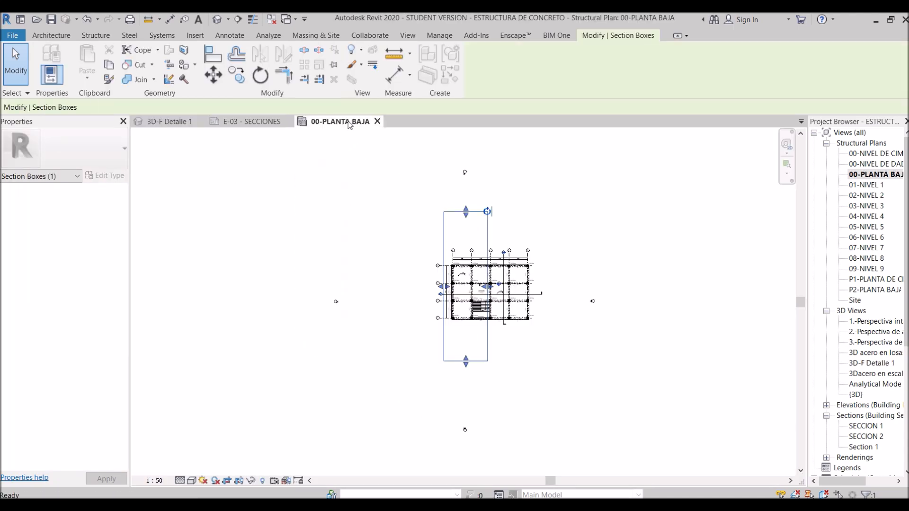
# Shrink the section box in the plan to a small rectangle around the column at grids B and 2
pyautogui.scroll(5, 483, 304)
pyautogui.scroll(-5, 483, 305)
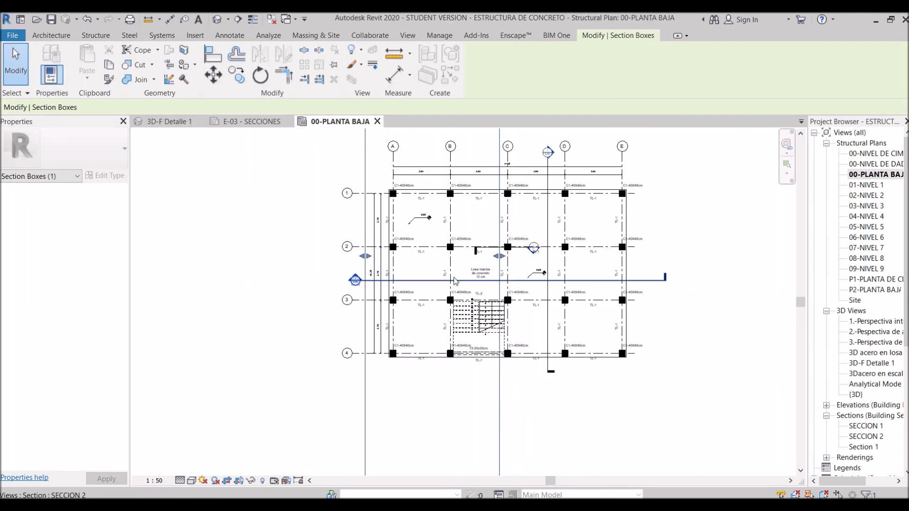
pyautogui.moveTo(419, 256); pyautogui.dragTo(433, 256)
pyautogui.scroll(-3, 433, 182)
pyautogui.moveTo(449, 330); pyautogui.dragTo(442, 226)
pyautogui.scroll(3, 443, 225)
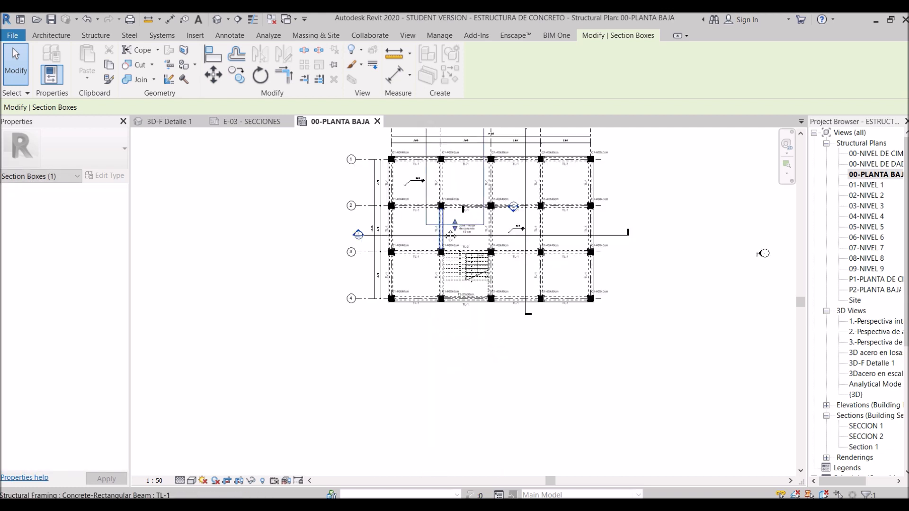
pyautogui.moveTo(442, 228); pyautogui.dragTo(417, 316, button='middle')
pyautogui.scroll(1, 417, 315)
pyautogui.scroll(-2, 437, 203)
pyautogui.moveTo(436, 202); pyautogui.dragTo(398, 270, button='middle')
pyautogui.moveTo(393, 176); pyautogui.dragTo(381, 323)
pyautogui.scroll(2, 381, 334)
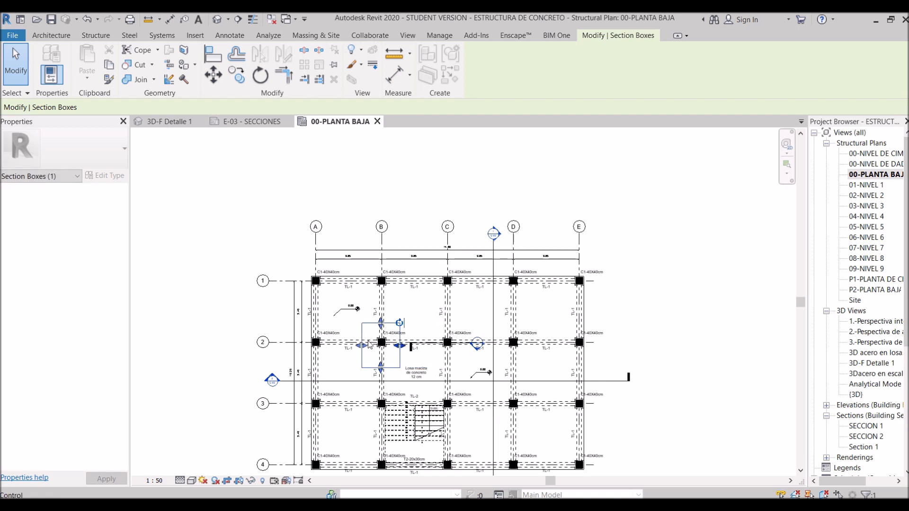
# Examine the isolated column, slabs, beams and Z-2 footing in the 3D-F Detalle 1 view
pyautogui.click(154, 121)
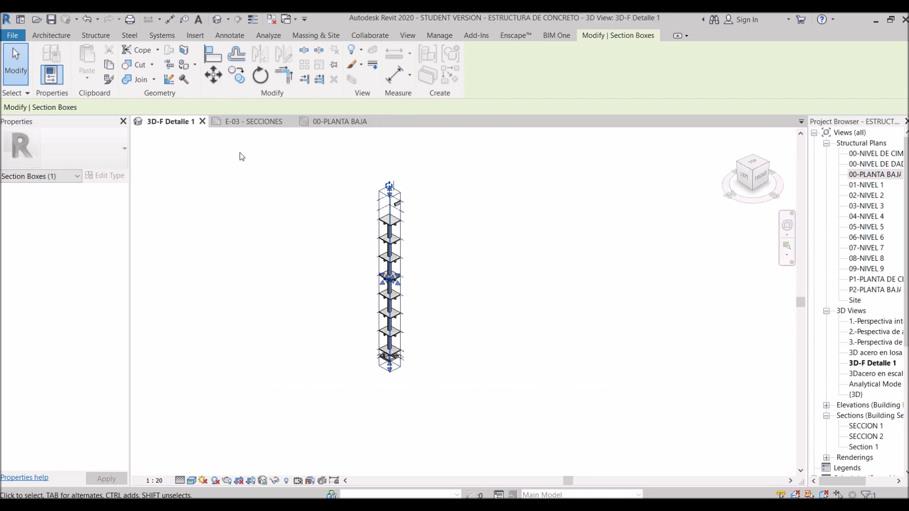
pyautogui.scroll(5, 406, 331)
pyautogui.scroll(2, 406, 326)
pyautogui.moveTo(406, 327); pyautogui.dragTo(472, 357, button='middle')
pyautogui.scroll(3, 421, 387)
pyautogui.keyDown('shift'); pyautogui.moveTo(421, 387); pyautogui.dragTo(414, 289, button='middle'); pyautogui.keyUp('shift')
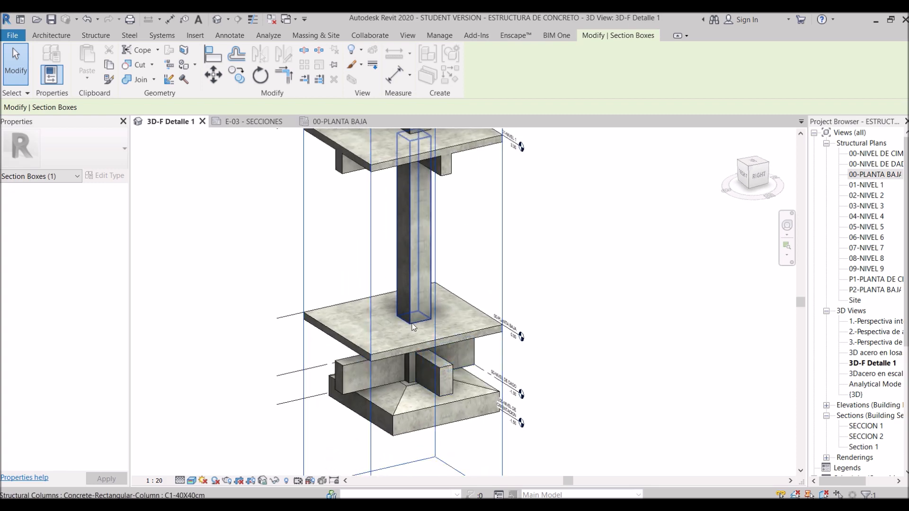
pyautogui.moveTo(420, 355); pyautogui.dragTo(350, 381, button='middle')
pyautogui.scroll(-2, 361, 333)
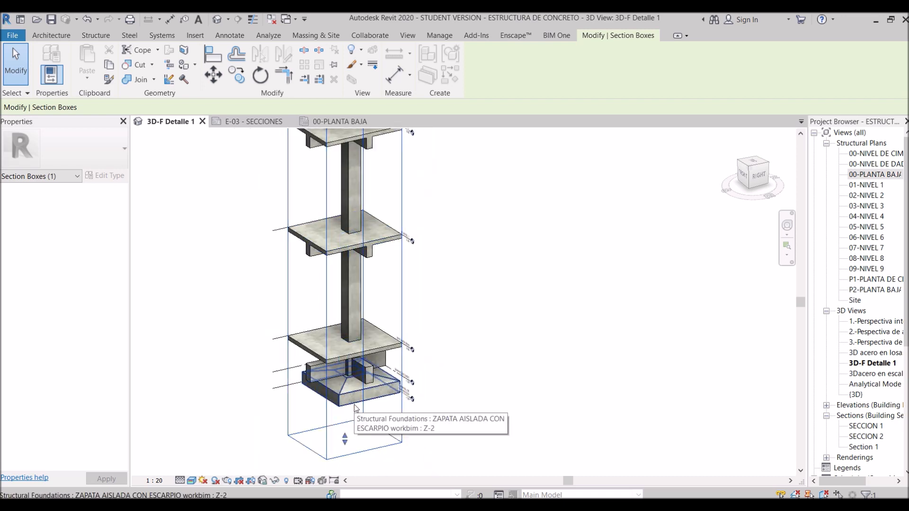
pyautogui.scroll(2, 358, 409)
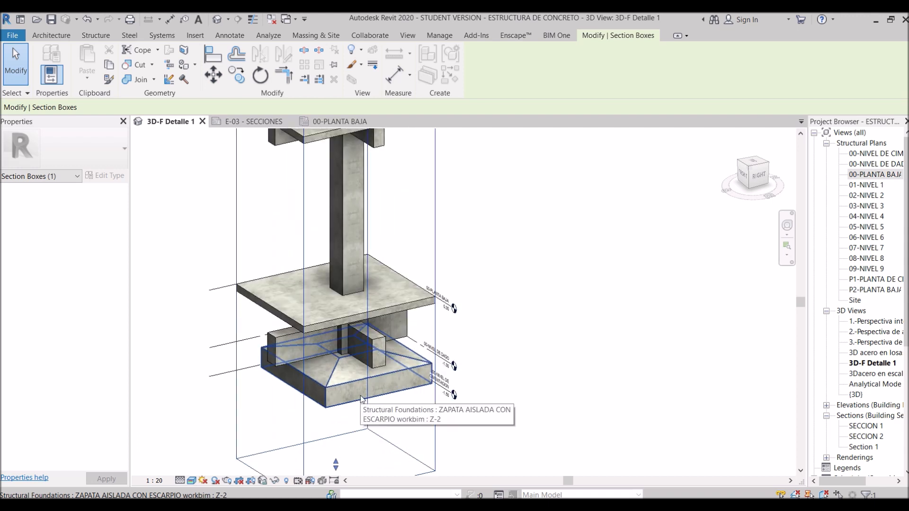
pyautogui.scroll(-1, 365, 377)
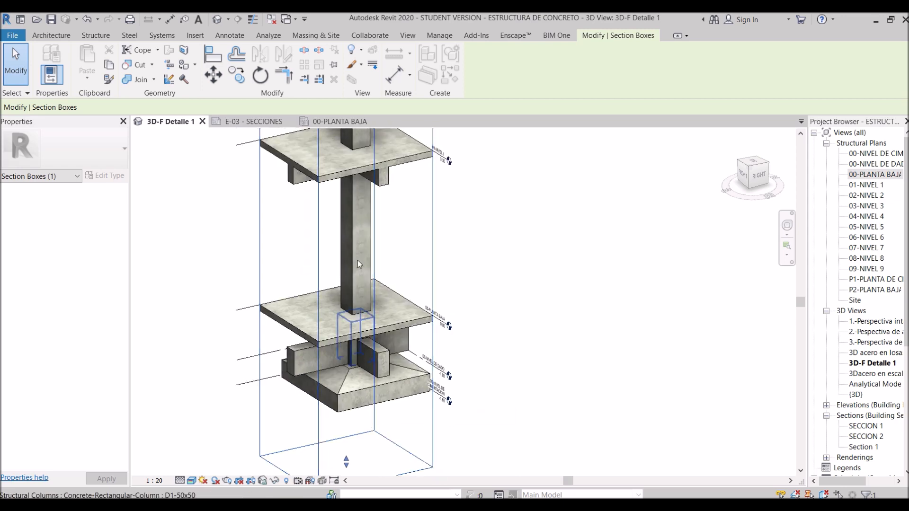
# Switch to the normas técnicas PDF in Adobe Acrobat Reader and copy a screen capture of the heading 4. REQUISITOS DE DURABILIDAD
pyautogui.click(453, 506)
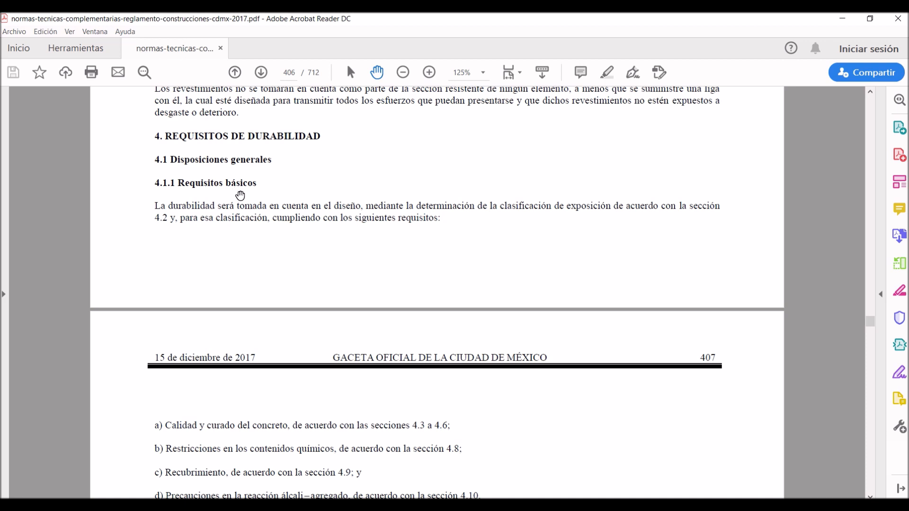
pyautogui.press('Print')
pyautogui.moveTo(137, 115)
pyautogui.mouseDown()
pyautogui.moveTo(327, 160)
pyautogui.moveTo(376, 160)
pyautogui.mouseUp()
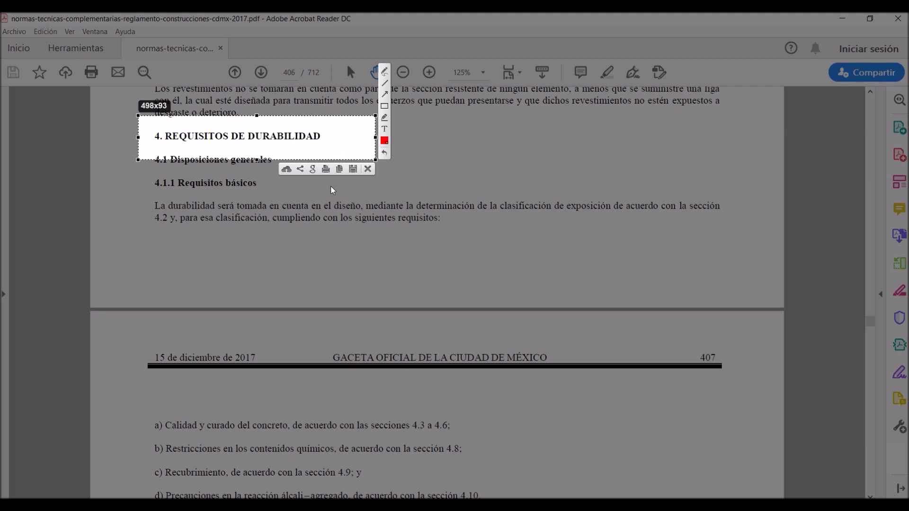
pyautogui.hotkey('ctrl', 'c')
# Read the durability requirements from section 4.1.1 on to Tabla 4.2.1 Clasificaciones de exposición
pyautogui.scroll(-4, 338, 236)
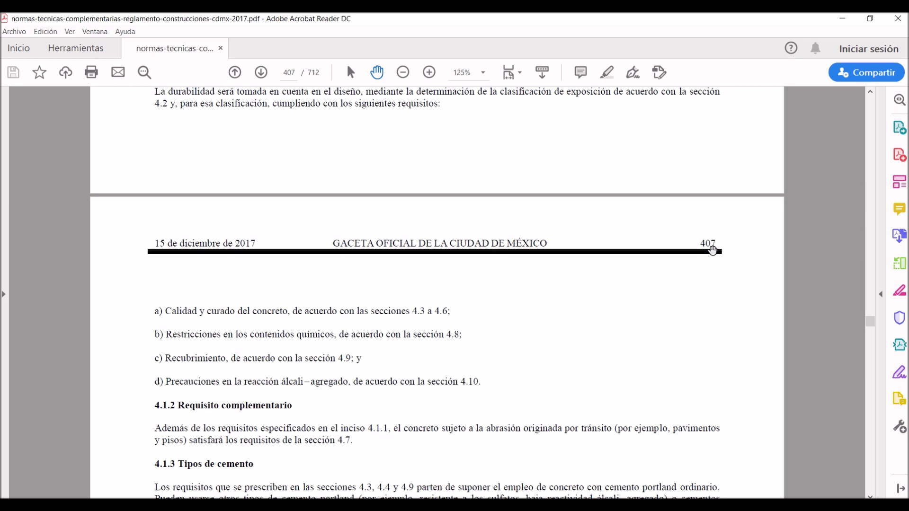
pyautogui.scroll(-3, 525, 300)
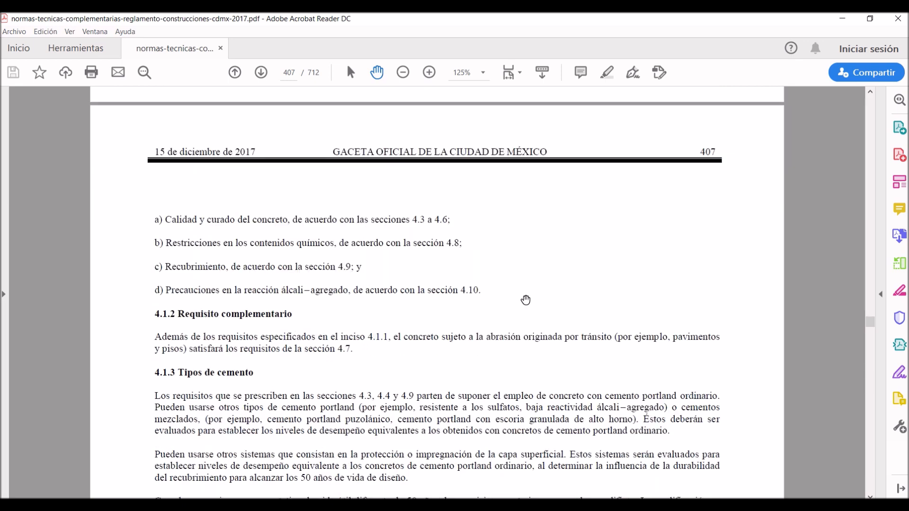
pyautogui.scroll(-2, 521, 300)
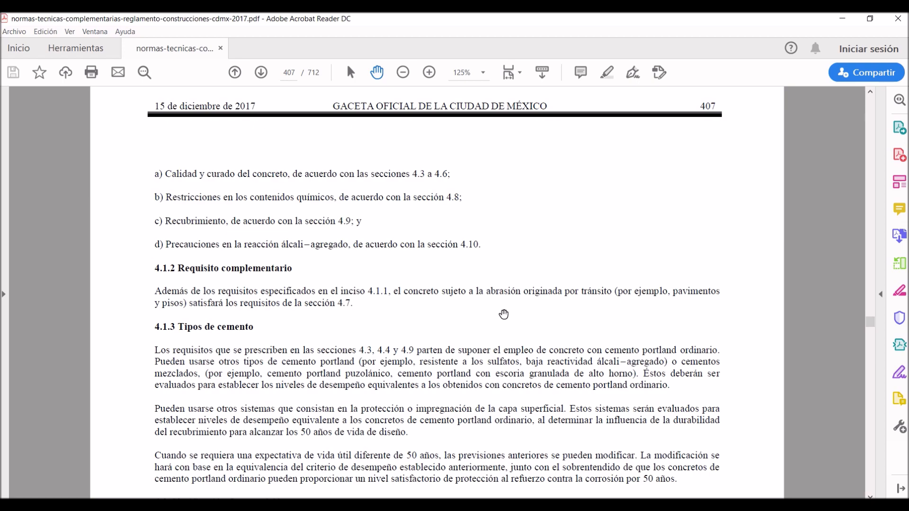
pyautogui.scroll(-7, 504, 314)
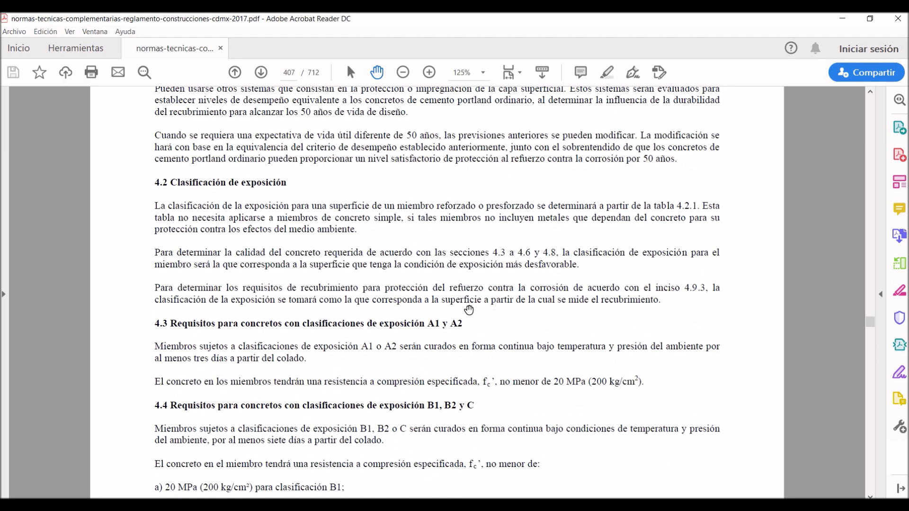
pyautogui.scroll(-1, 469, 310)
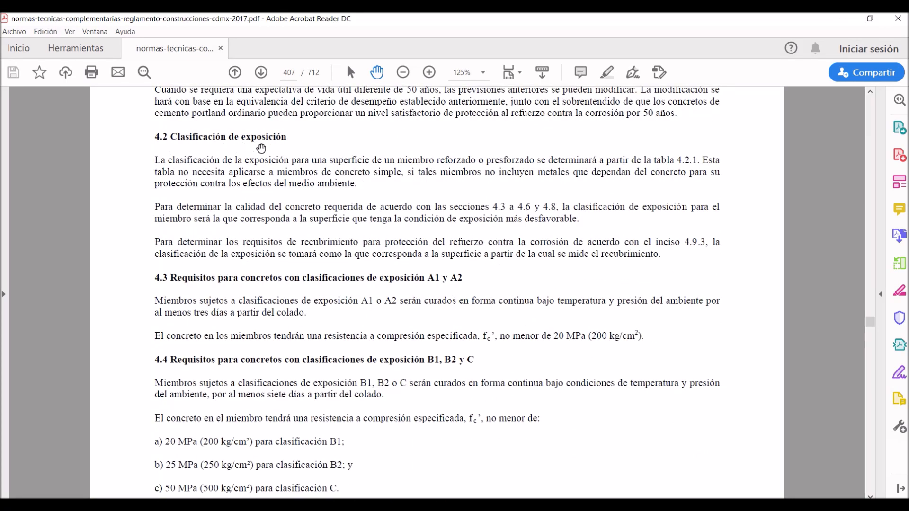
pyautogui.scroll(-9, 284, 161)
pyautogui.scroll(-14, 304, 173)
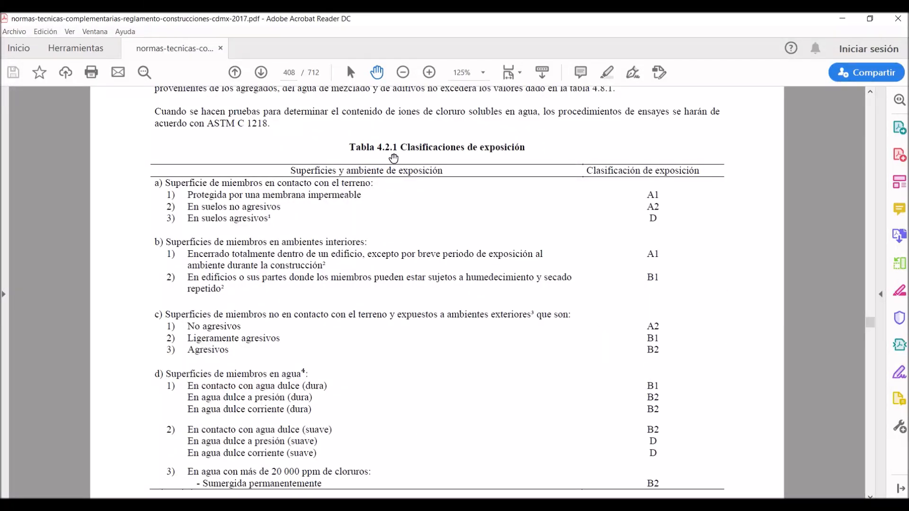
pyautogui.scroll(-1, 393, 157)
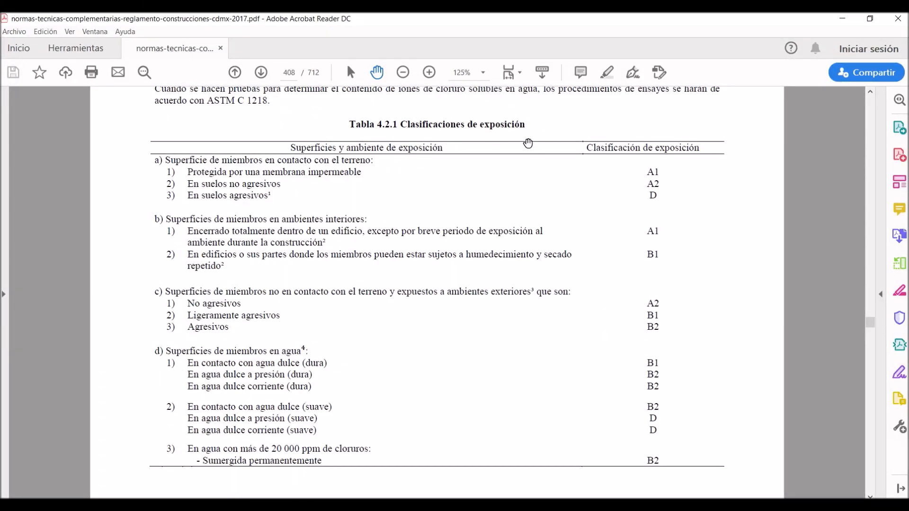
pyautogui.scroll(-1, 284, 244)
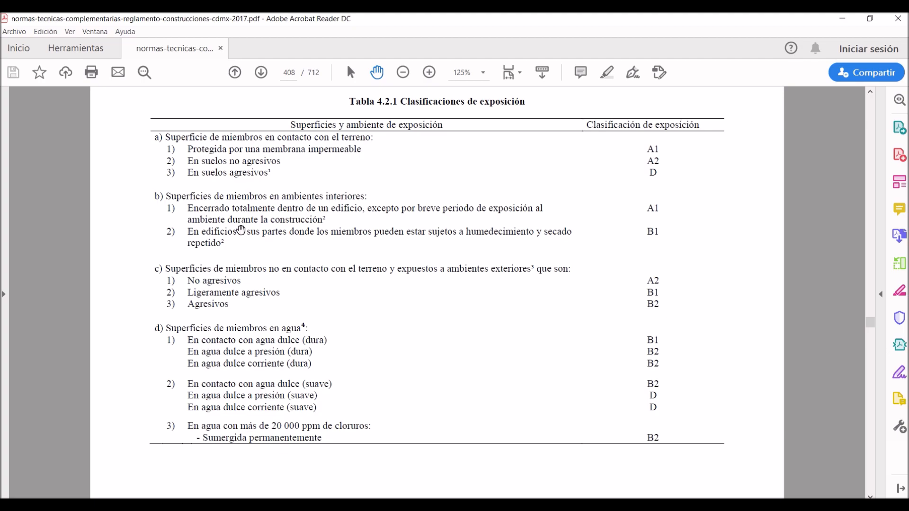
# Capture Tabla 4.2.1 as a screen region and mark "suelos agresivos" and "suelos no agresivos" with red strokes
pyautogui.press('Print')
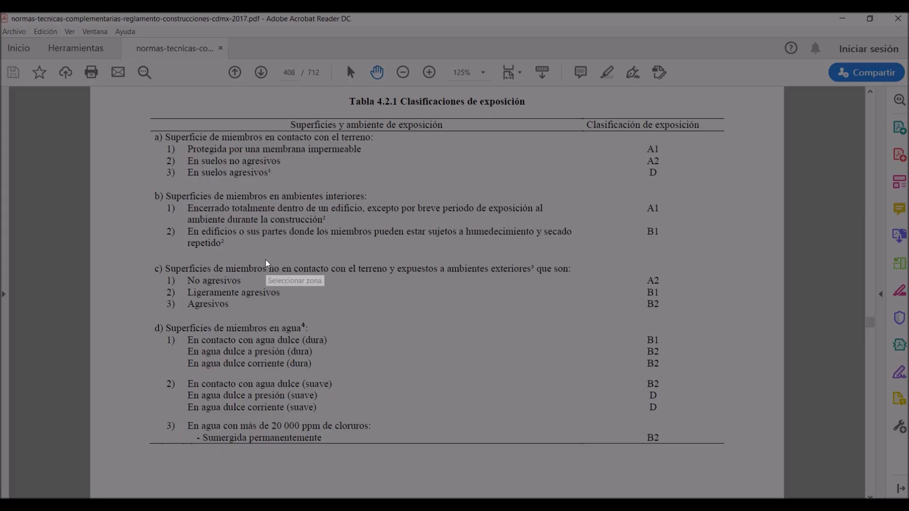
pyautogui.moveTo(137, 93); pyautogui.dragTo(738, 456)
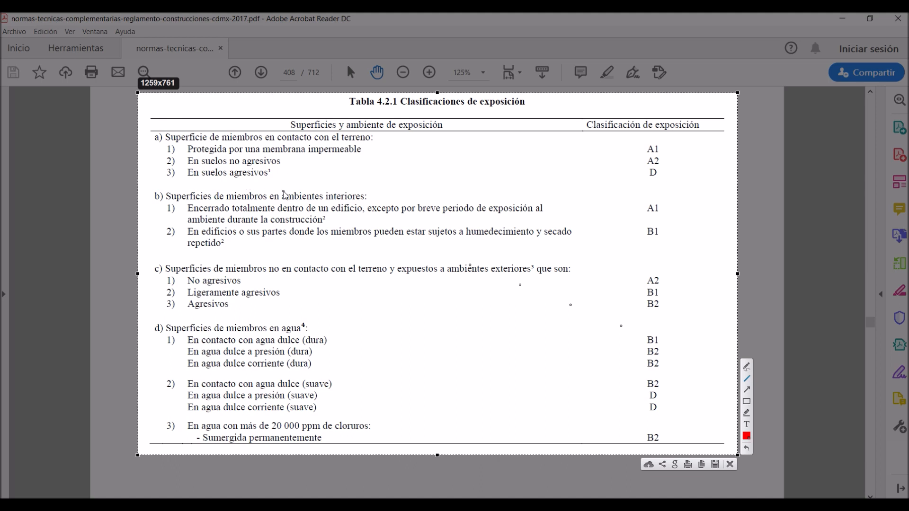
pyautogui.moveTo(201, 179); pyautogui.dragTo(273, 179)
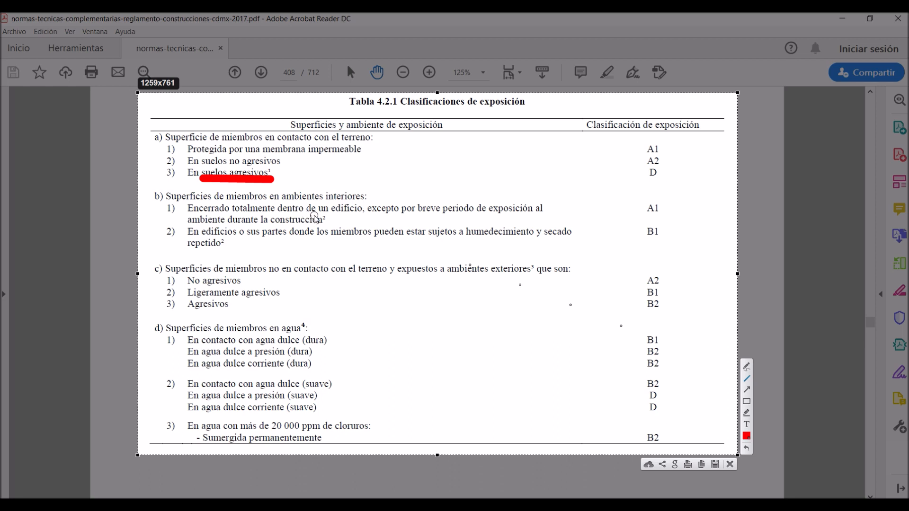
pyautogui.moveTo(196, 163); pyautogui.dragTo(269, 164)
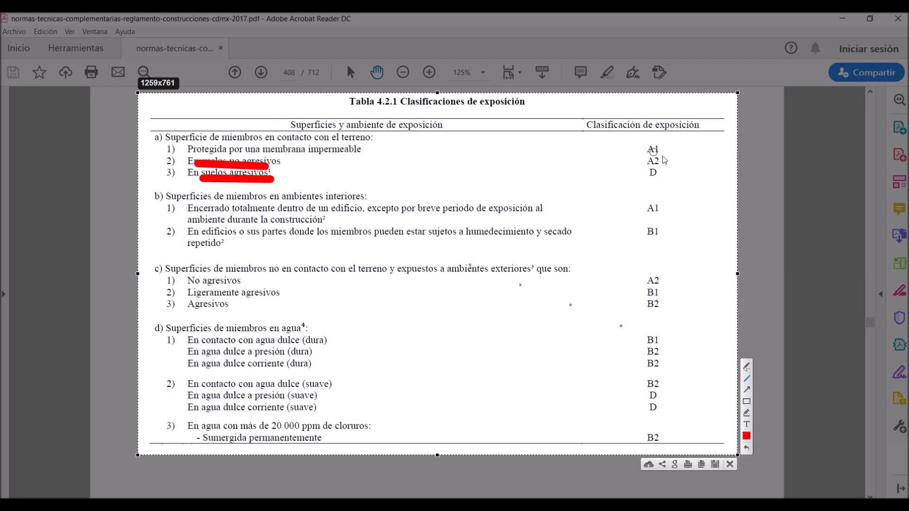
# Discard the marked capture of Tabla 4.2.1 and look up section 4.9.3 Recubrimiento para protección contra la corrosión
pyautogui.moveTo(653, 166)
pyautogui.mouseDown()
pyautogui.moveTo(642, 166)
pyautogui.moveTo(672, 167)
pyautogui.mouseUp()
pyautogui.press('Escape')
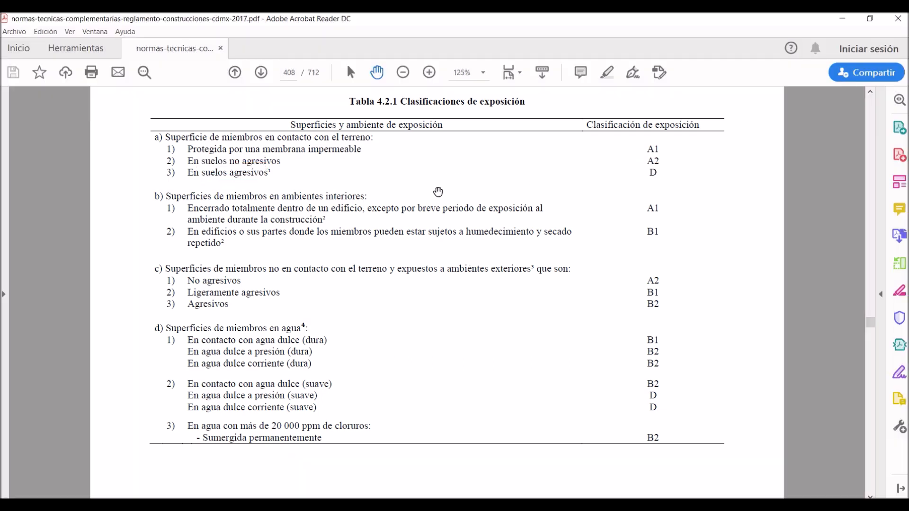
pyautogui.scroll(-15, 441, 197)
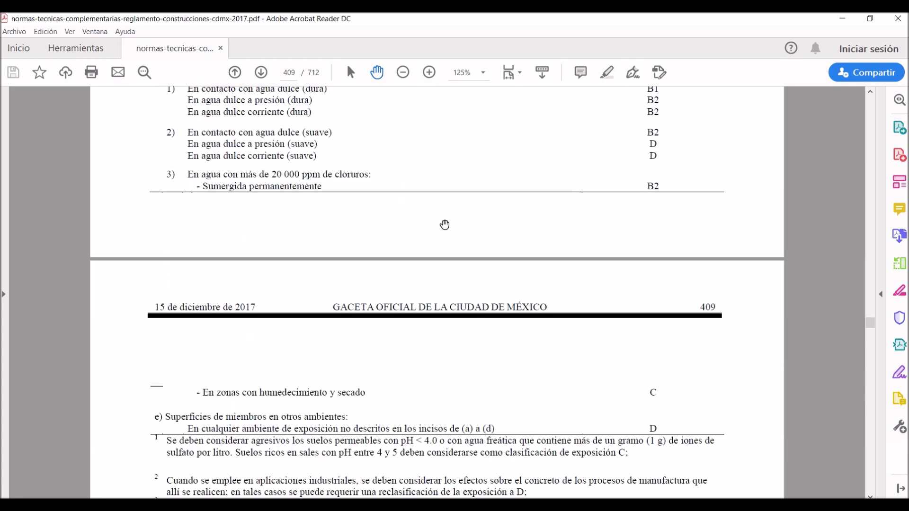
pyautogui.scroll(-6, 445, 224)
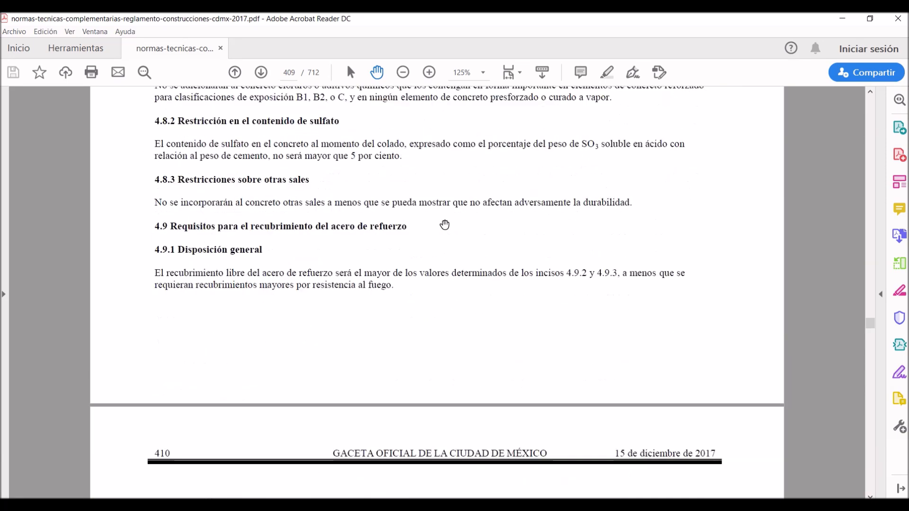
pyautogui.scroll(-10, 450, 232)
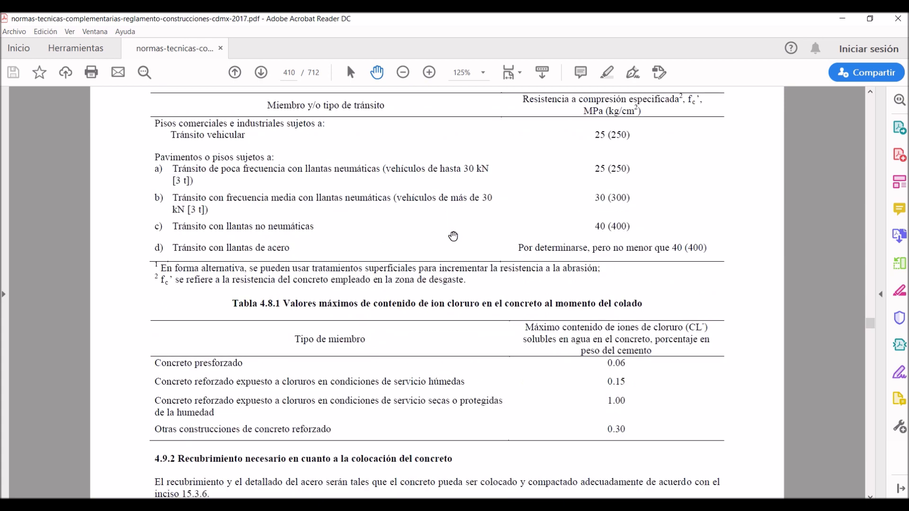
pyautogui.scroll(-7, 453, 235)
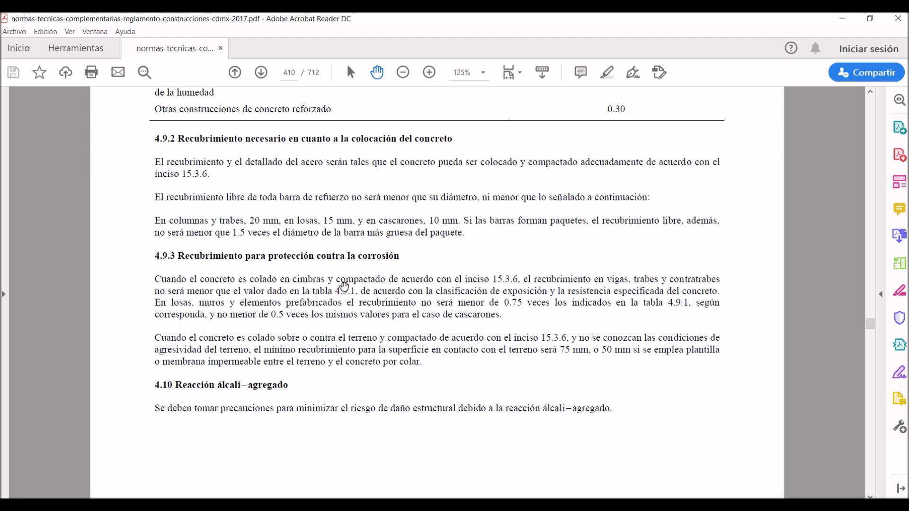
# Copy a screen capture of section 4.9.3 with its second paragraph, on concrete cast against the ground, framed by a red rectangle
pyautogui.press('Print')
pyautogui.moveTo(138, 247); pyautogui.dragTo(741, 381)
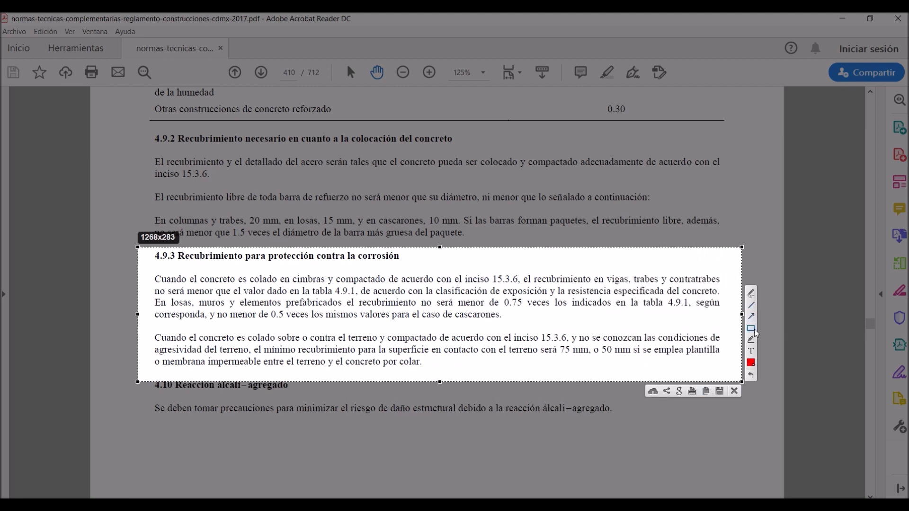
pyautogui.moveTo(146, 329)
pyautogui.mouseDown()
pyautogui.moveTo(265, 385)
pyautogui.moveTo(729, 375)
pyautogui.mouseUp()
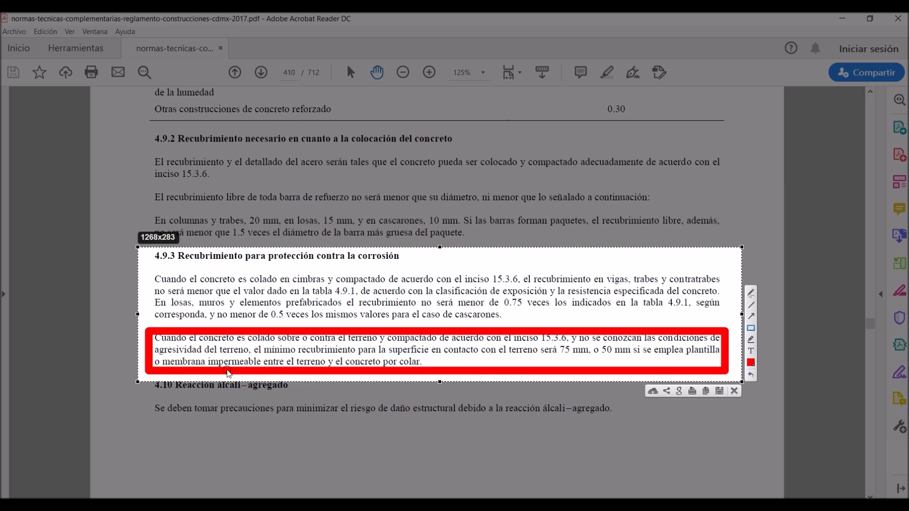
pyautogui.hotkey('ctrl', 'c')
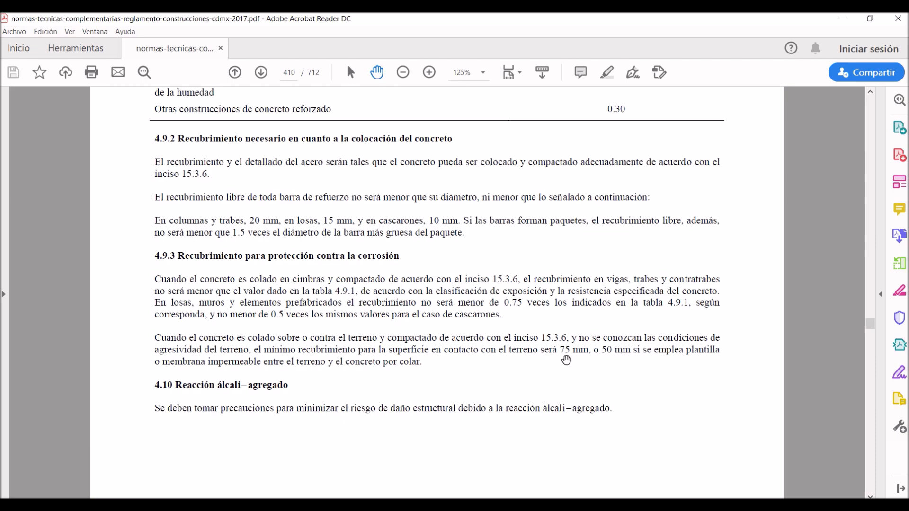
# Check the exposure classes in Tabla 4.2.1 again and look up Tabla 4.9.1 Recubrimiento libre mínimo requerido
pyautogui.scroll(3, 566, 359)
pyautogui.scroll(20, 555, 352)
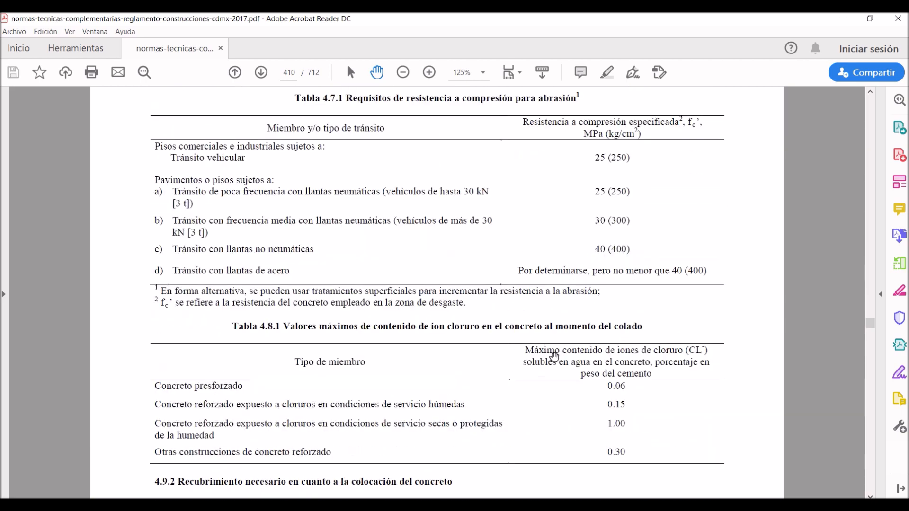
pyautogui.scroll(20, 557, 361)
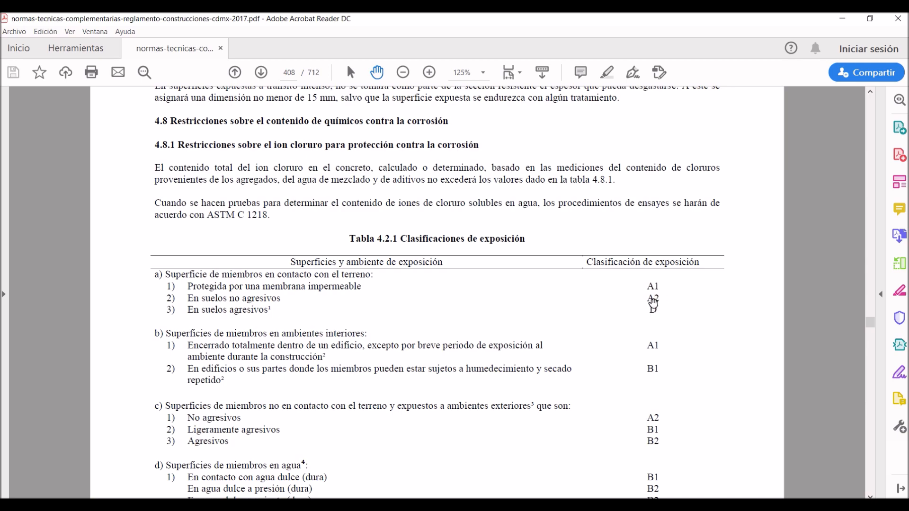
pyautogui.scroll(-20, 584, 329)
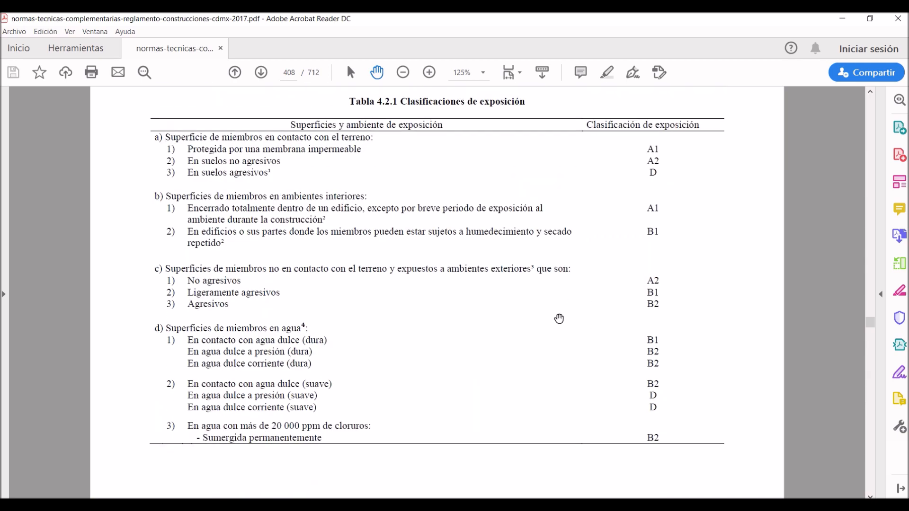
pyautogui.scroll(-20, 544, 320)
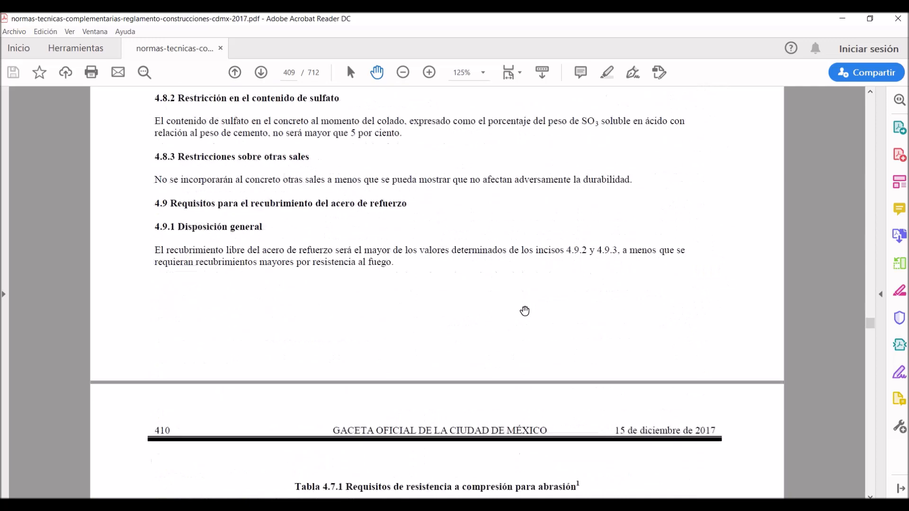
pyautogui.scroll(-20, 524, 310)
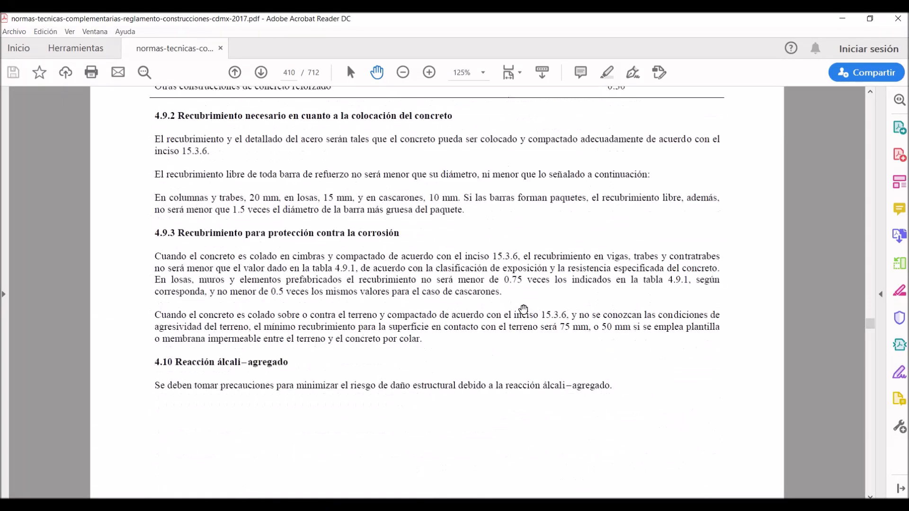
pyautogui.scroll(-5, 520, 305)
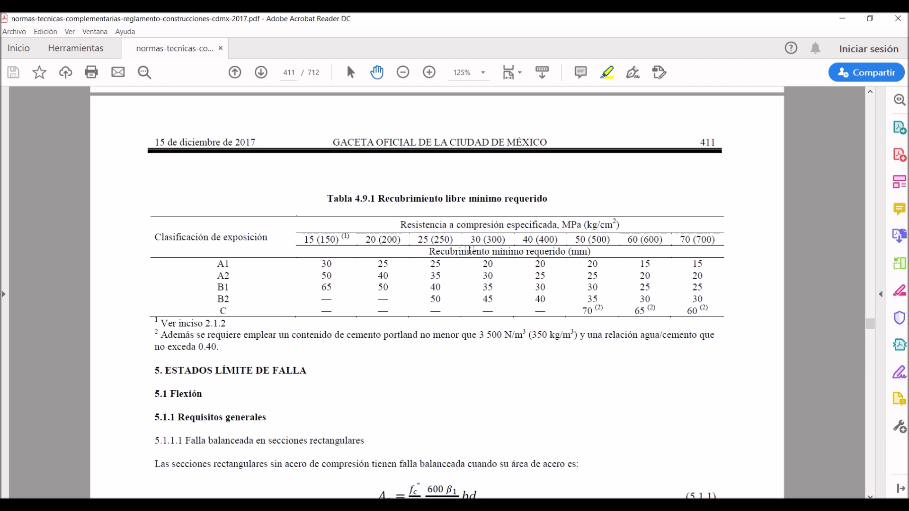
# Highlight "(500)", "60 (600)", "70 (700)" and "Recubrimiento" in the header rows of Tabla 4.9.1
pyautogui.moveTo(590, 239); pyautogui.dragTo(470, 250)
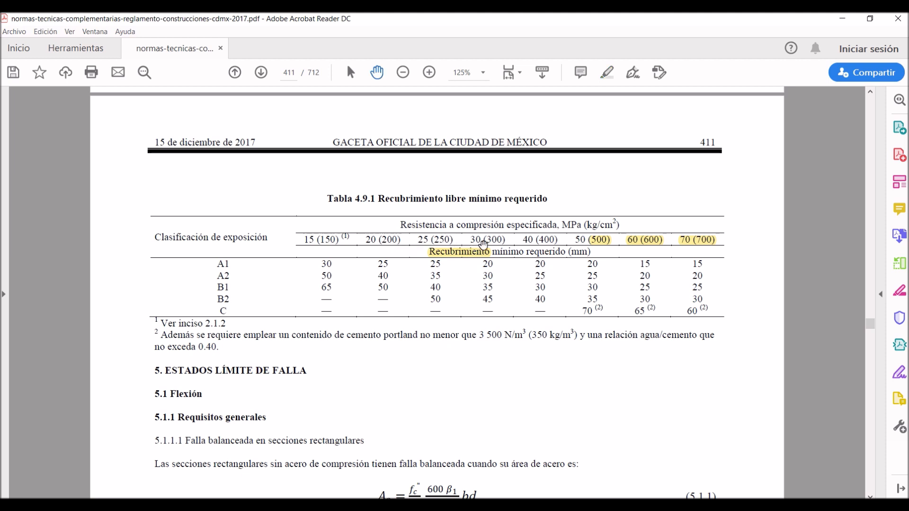
pyautogui.click(432, 250)
pyautogui.click(437, 277)
# Compare the cover rules of section 4.9.3 with Tabla 4.9.1, and review the interior-environment classes in Tabla 4.2.1
pyautogui.scroll(10, 437, 303)
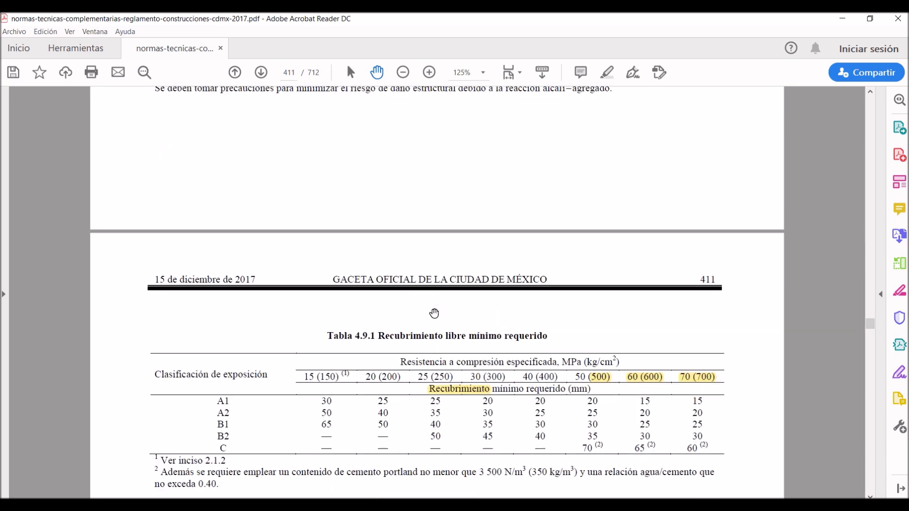
pyautogui.scroll(-1, 437, 316)
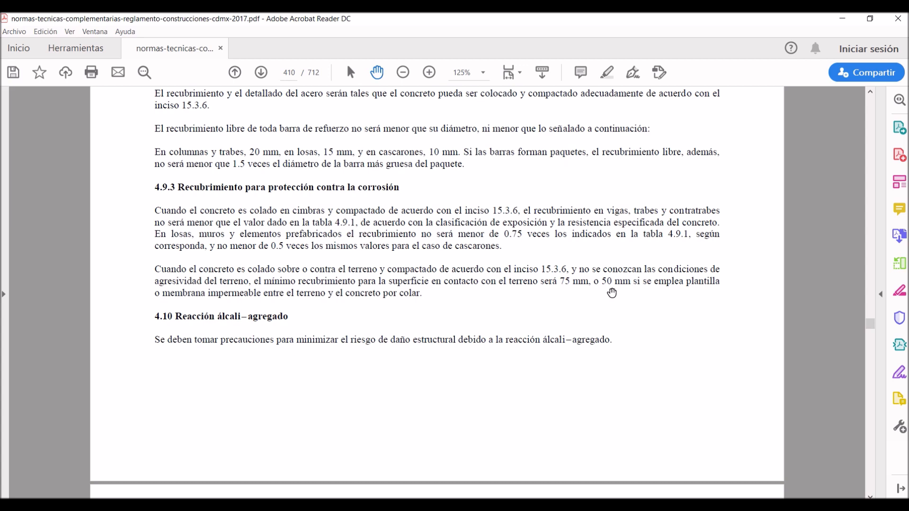
pyautogui.scroll(-10, 613, 295)
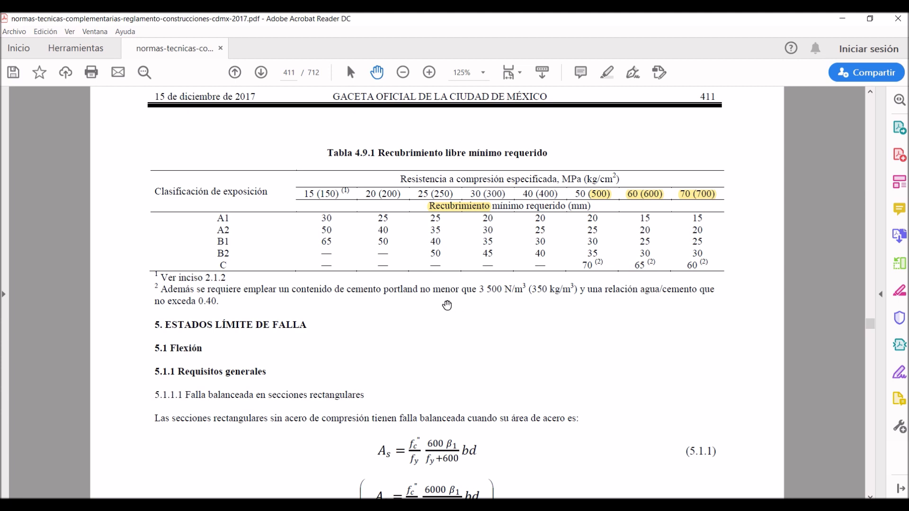
pyautogui.scroll(15, 454, 317)
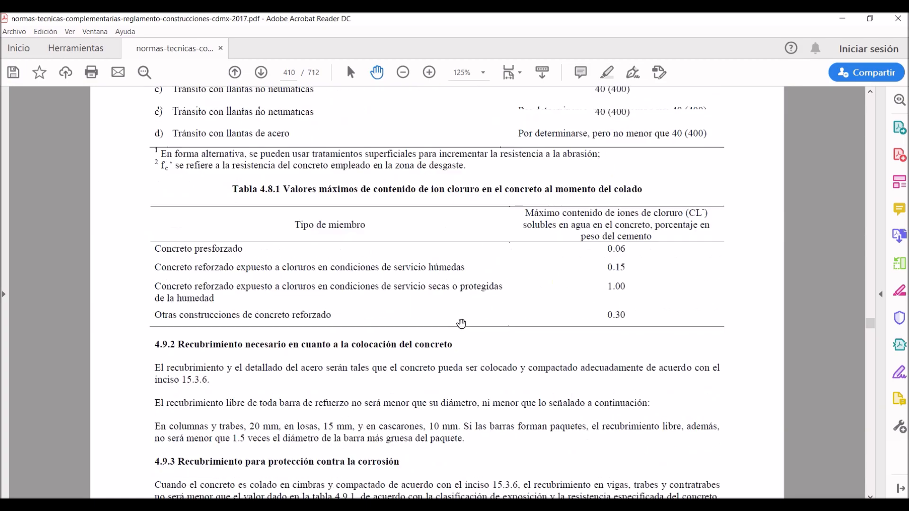
pyautogui.scroll(20, 461, 326)
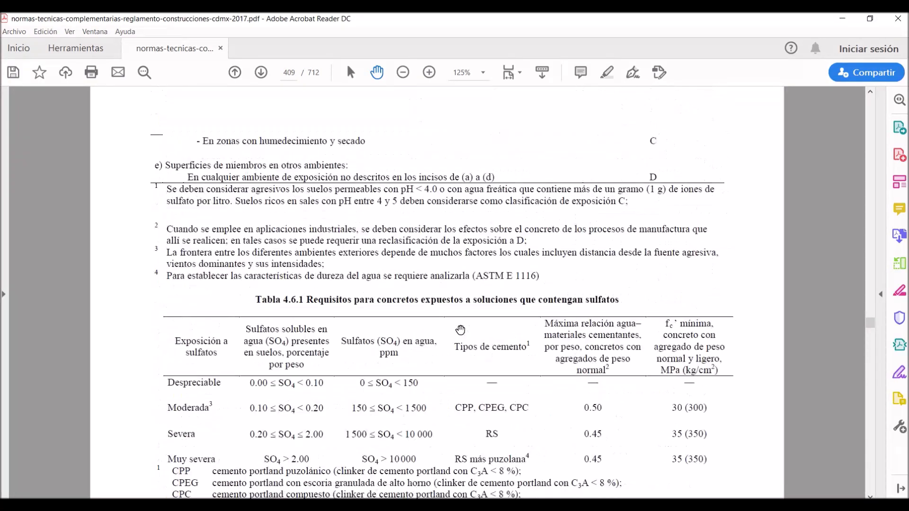
pyautogui.scroll(15, 466, 333)
pyautogui.scroll(-6, 415, 287)
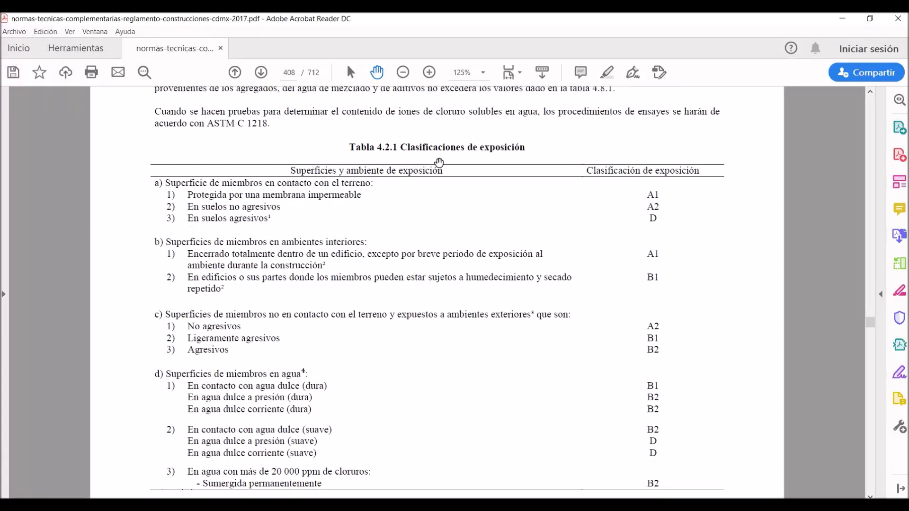
pyautogui.scroll(-2, 398, 245)
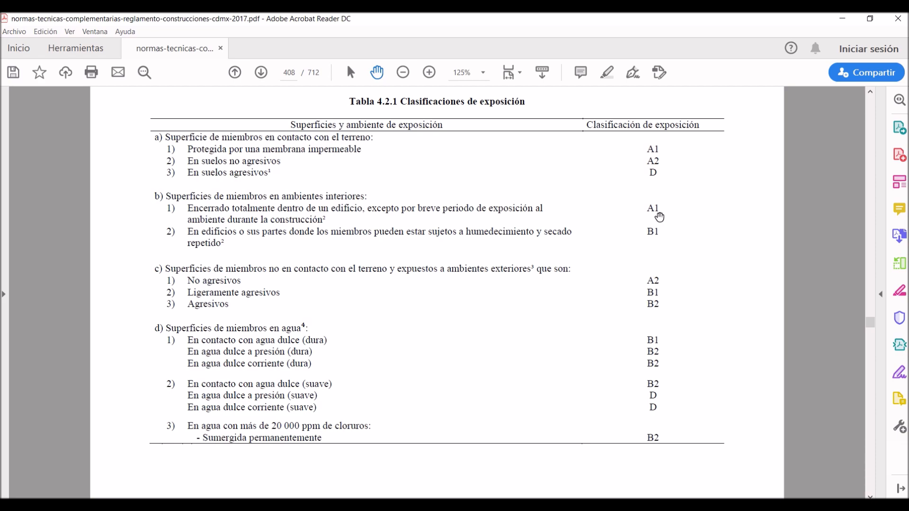
# Capture the free-cover paragraphs of section 4.9.2, mark "En columnas y trabes" and "1.5 veces el diámetro" in red, and discard the capture
pyautogui.scroll(-10, 603, 240)
pyautogui.scroll(-10, 603, 242)
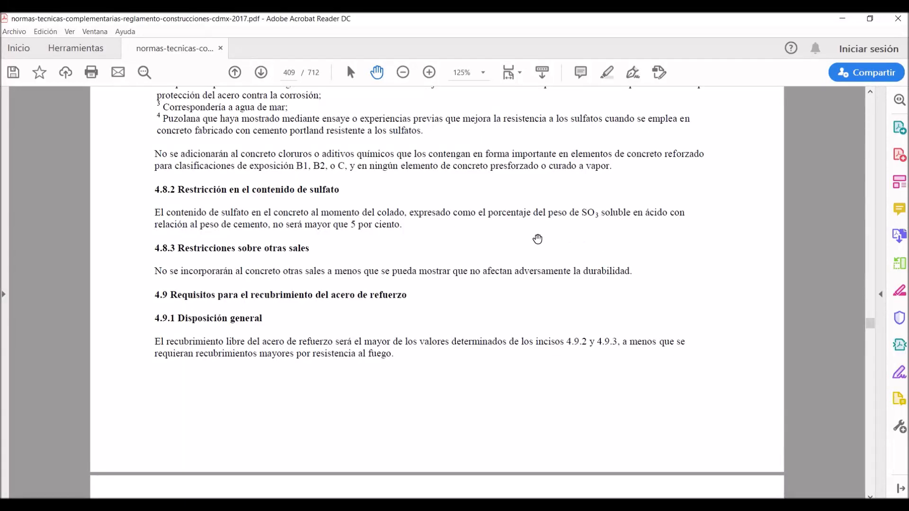
pyautogui.scroll(-12, 537, 239)
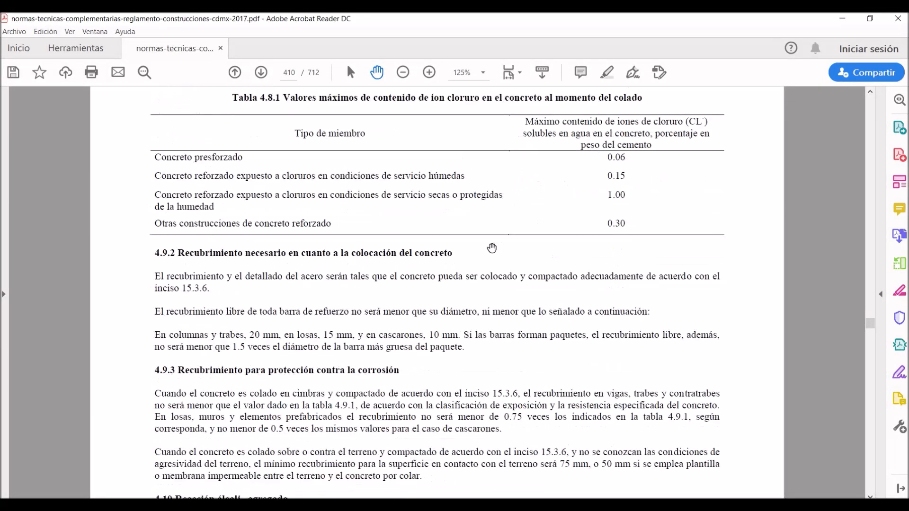
pyautogui.scroll(-3, 294, 258)
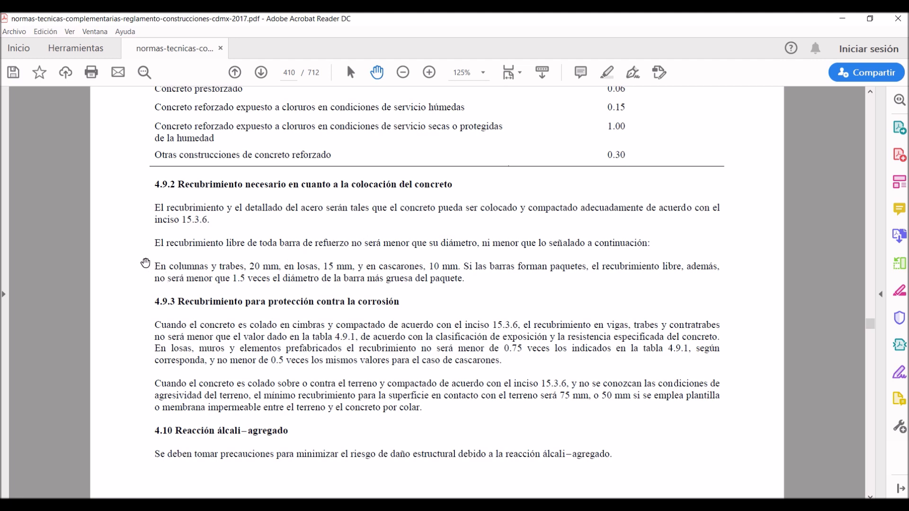
pyautogui.press('Print')
pyautogui.moveTo(134, 238); pyautogui.dragTo(738, 297)
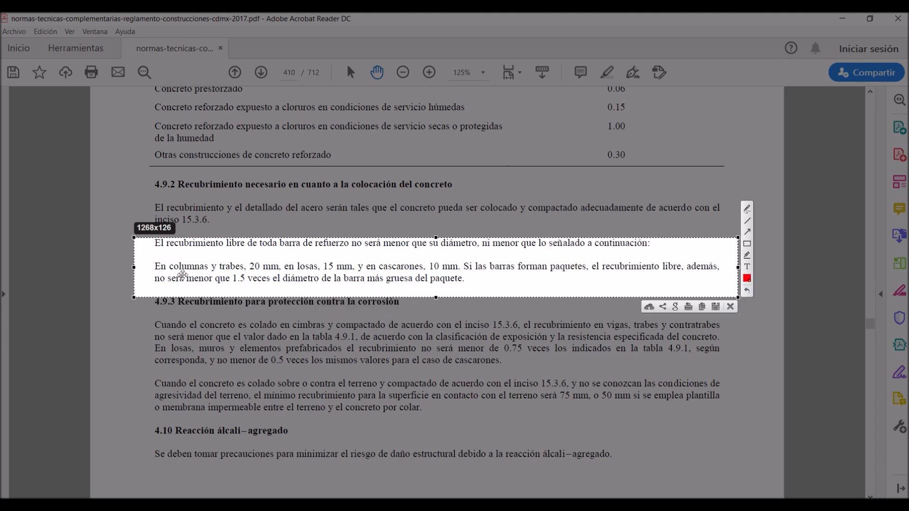
pyautogui.click(747, 210)
pyautogui.click(147, 265)
pyautogui.moveTo(237, 284); pyautogui.dragTo(319, 285)
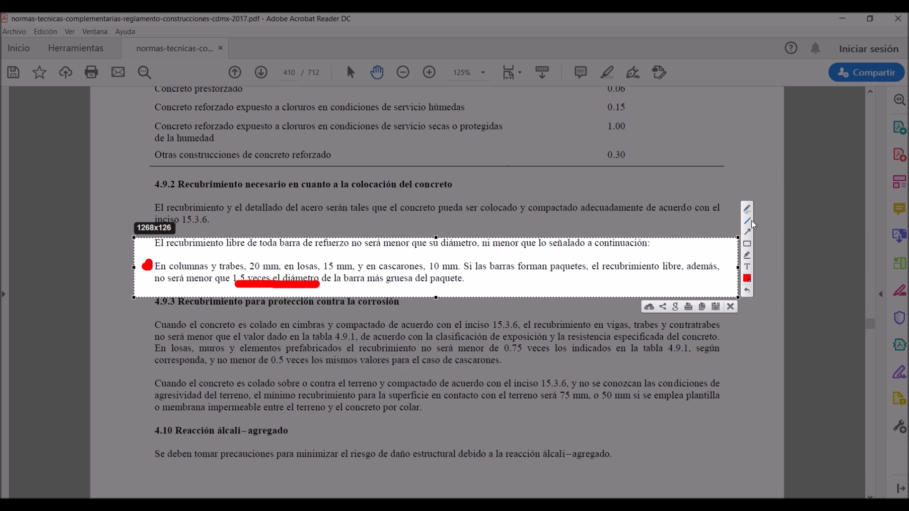
pyautogui.click(730, 307)
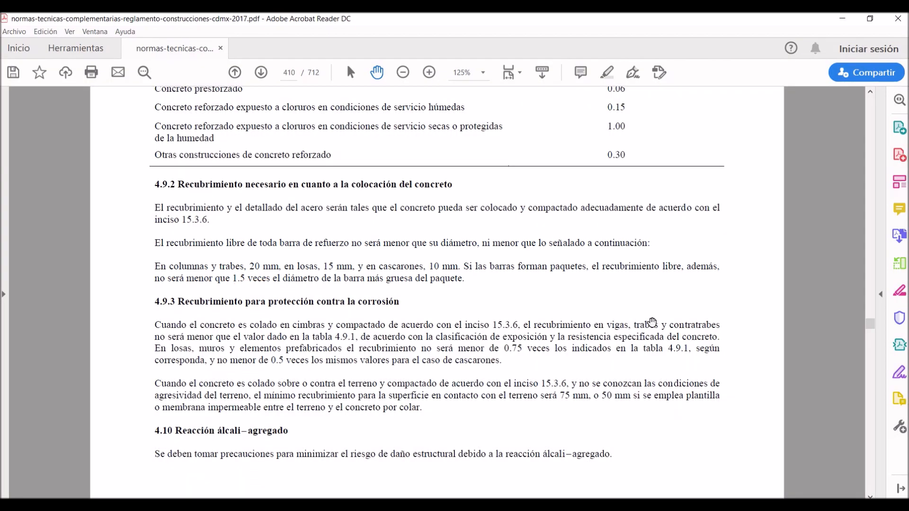
# Examine the minimum cover by exposure class and compressive strength in Tabla 4.9.1
pyautogui.scroll(-4, 521, 334)
pyautogui.scroll(-3, 500, 335)
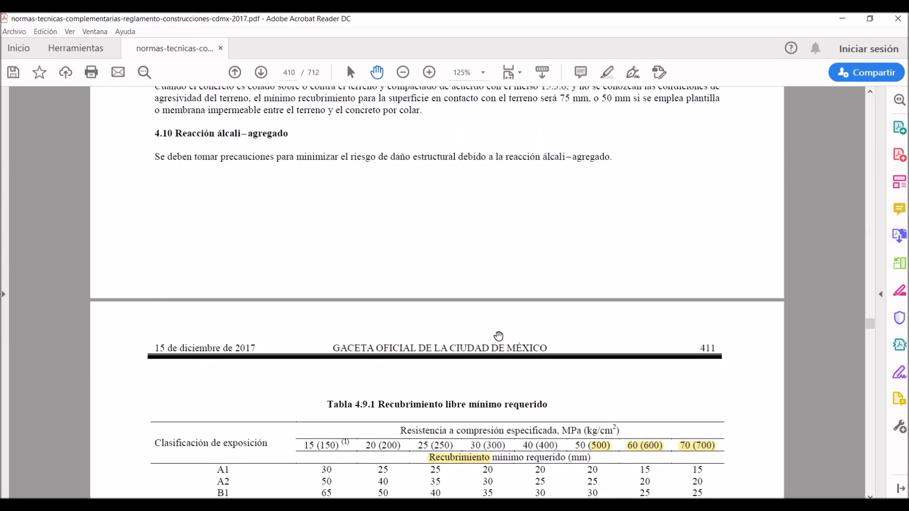
pyautogui.scroll(-4, 495, 336)
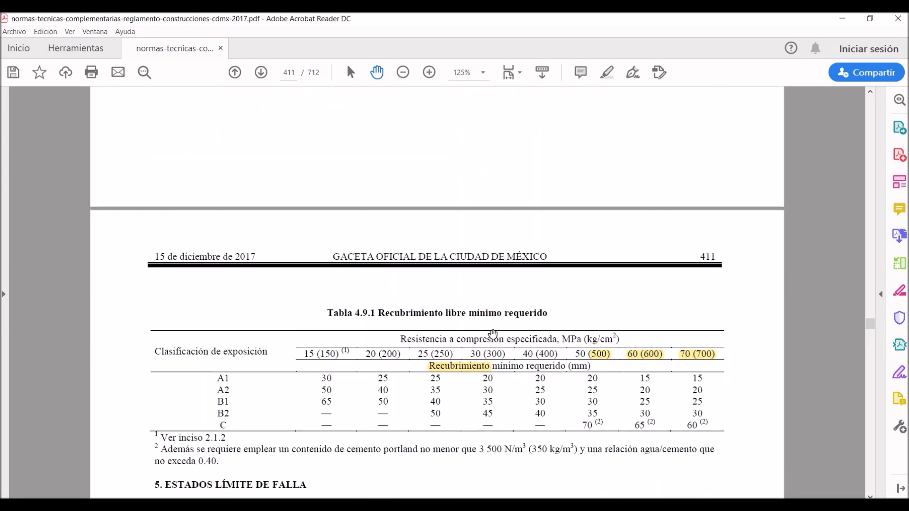
pyautogui.scroll(-4, 490, 334)
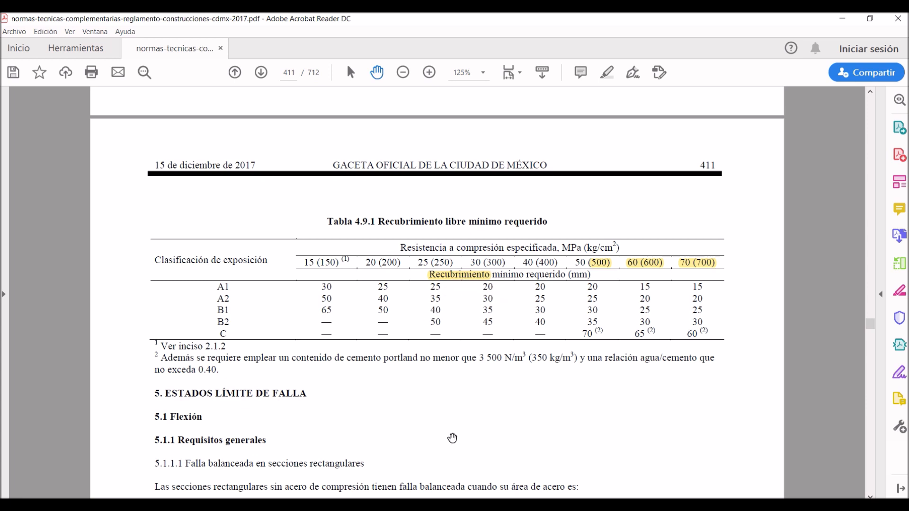
# Switch to Revit and inspect the Z-2 footing, column and ground-floor slab from several sides in the 3D-F Detalle 1 view
pyautogui.click(445, 507)
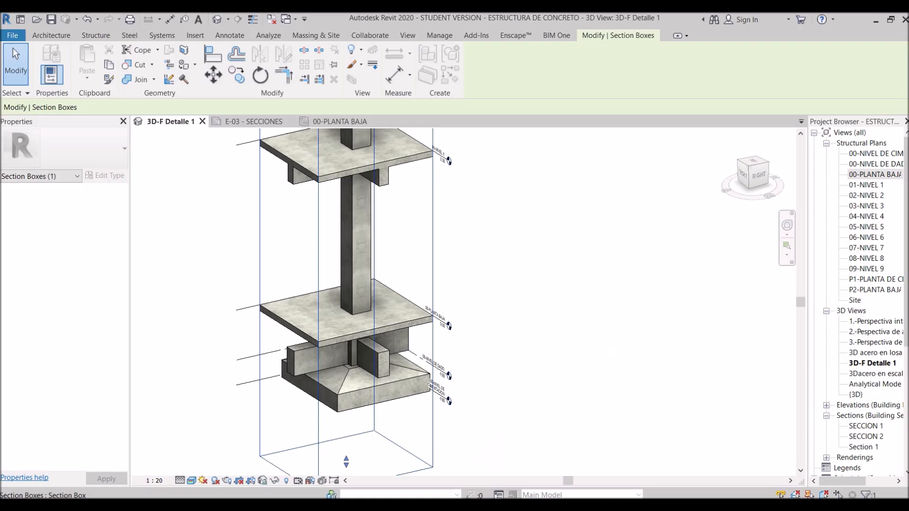
pyautogui.scroll(-3, 450, 334)
pyautogui.keyDown('shift'); pyautogui.moveTo(448, 374); pyautogui.dragTo(500, 416, button='middle'); pyautogui.keyUp('shift')
pyautogui.scroll(2, 499, 377)
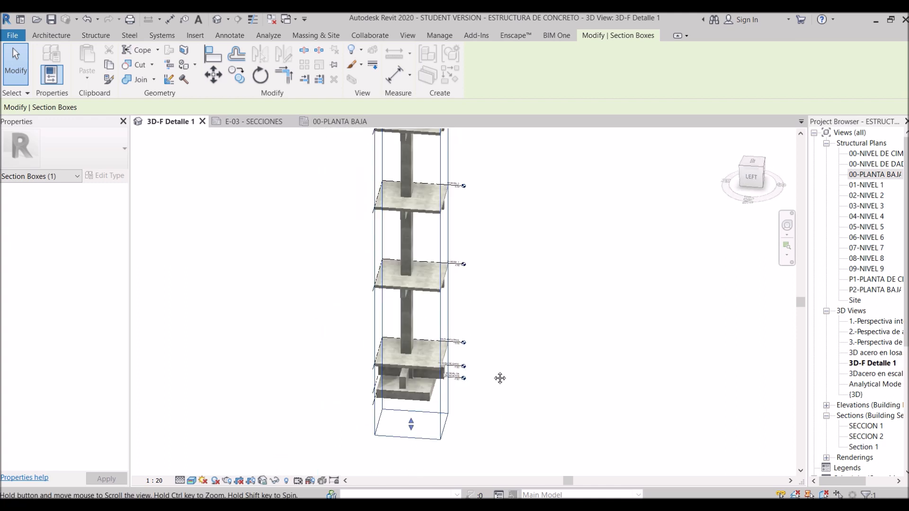
pyautogui.keyDown('shift'); pyautogui.moveTo(436, 258); pyautogui.dragTo(466, 306, button='middle'); pyautogui.keyUp('shift')
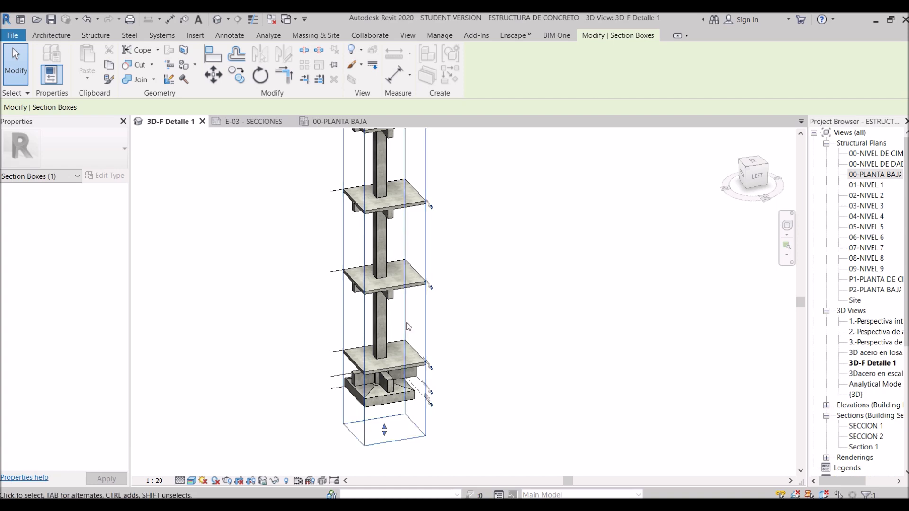
pyautogui.scroll(2, 402, 410)
pyautogui.keyDown('shift'); pyautogui.moveTo(406, 415); pyautogui.dragTo(396, 376, button='middle'); pyautogui.keyUp('shift')
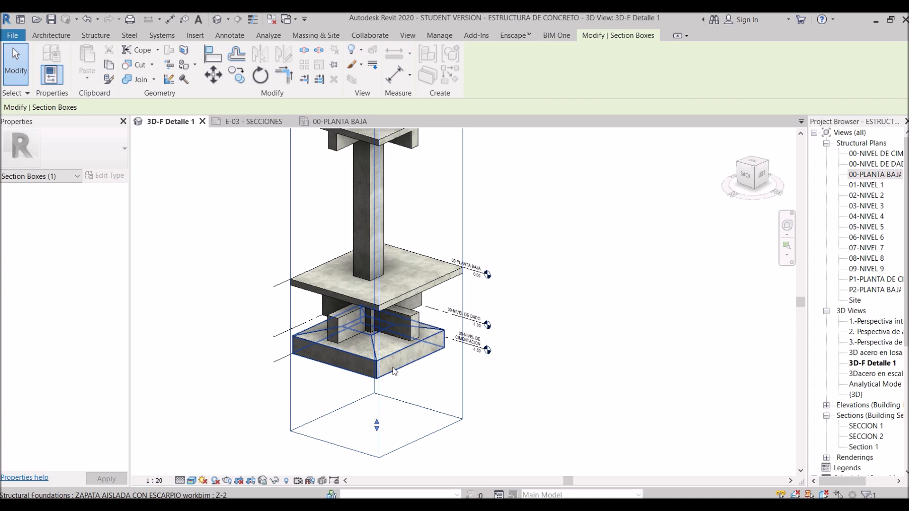
# Check the rebar cover values of the Z-2 footing, and start the rebar Cover tool
pyautogui.click(396, 369)
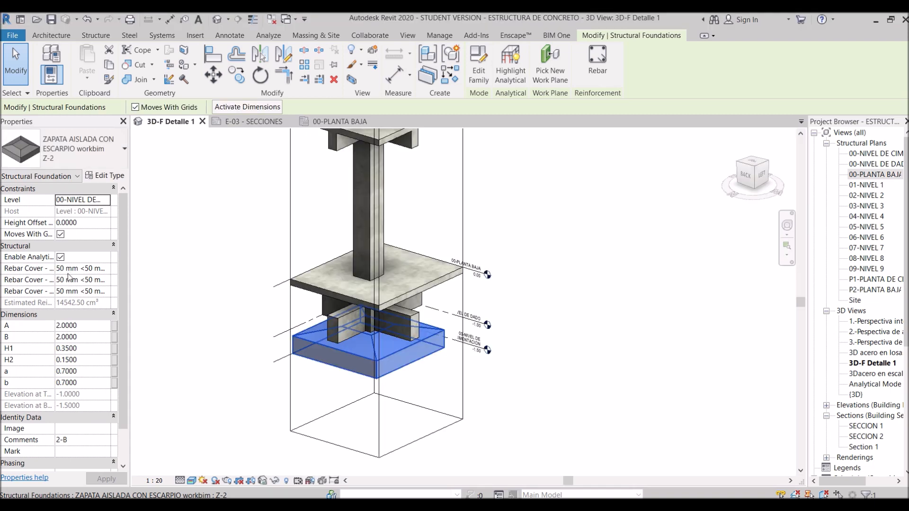
pyautogui.click(545, 386)
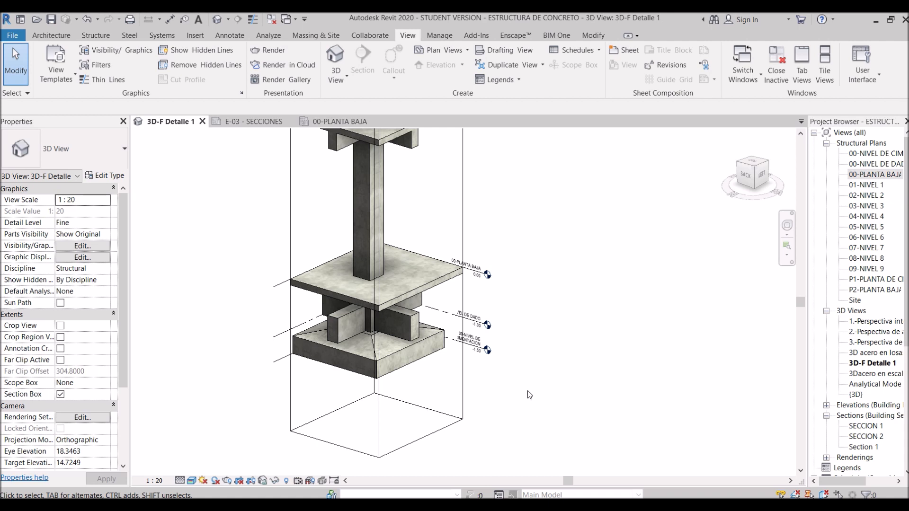
pyautogui.click(94, 37)
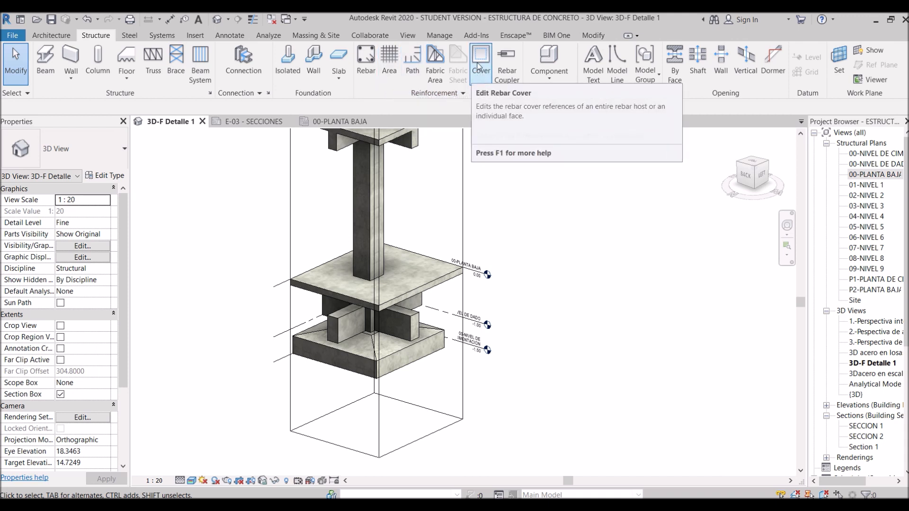
pyautogui.click(479, 66)
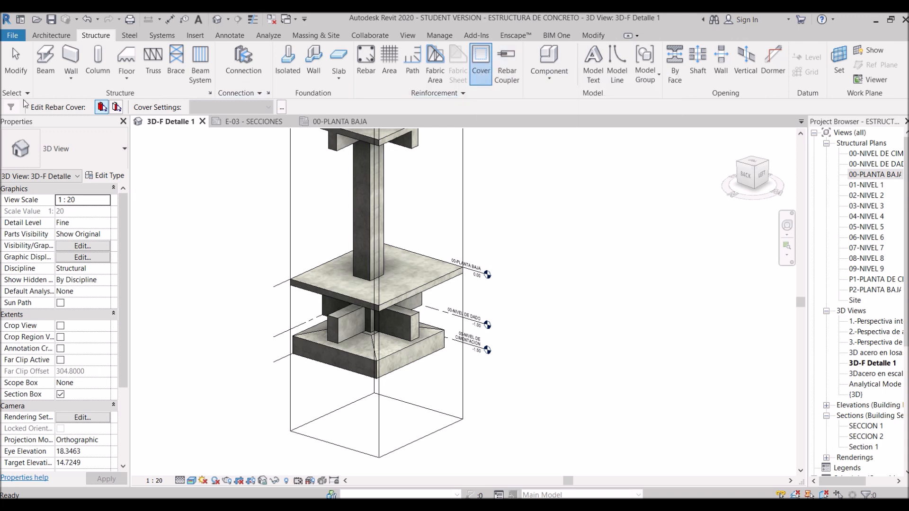
# Capture the Edit Rebar Cover options, mark them with a red stroke and a red arrow, and discard the capture
pyautogui.press('Print')
pyautogui.moveTo(1, 91); pyautogui.dragTo(360, 128)
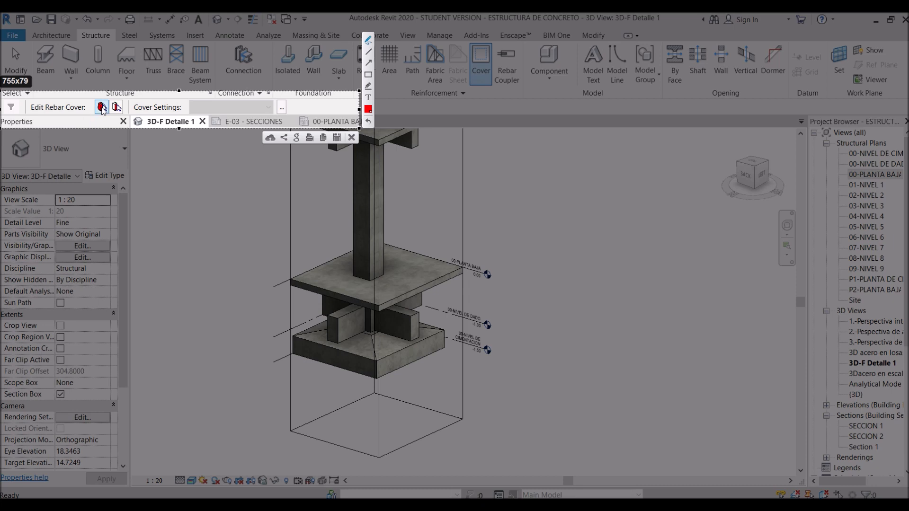
pyautogui.moveTo(102, 108); pyautogui.dragTo(62, 111)
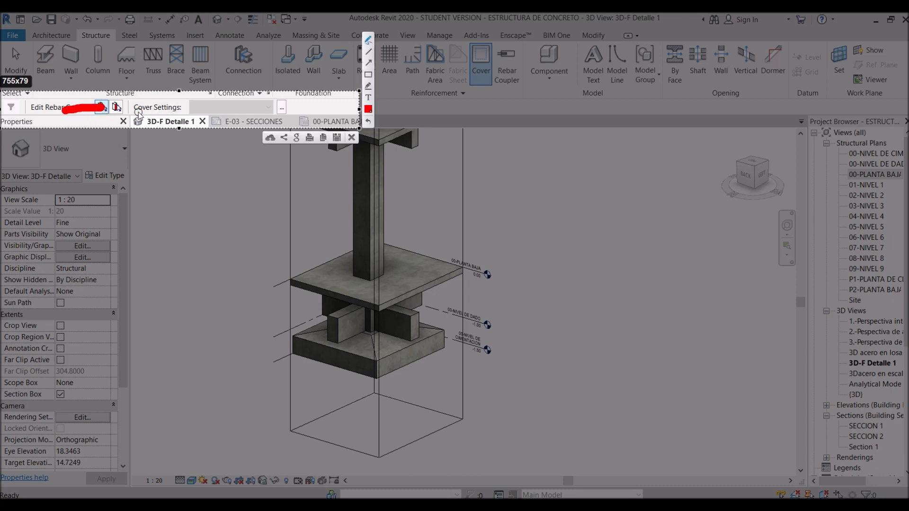
pyautogui.click(368, 67)
pyautogui.moveTo(121, 111); pyautogui.dragTo(206, 112)
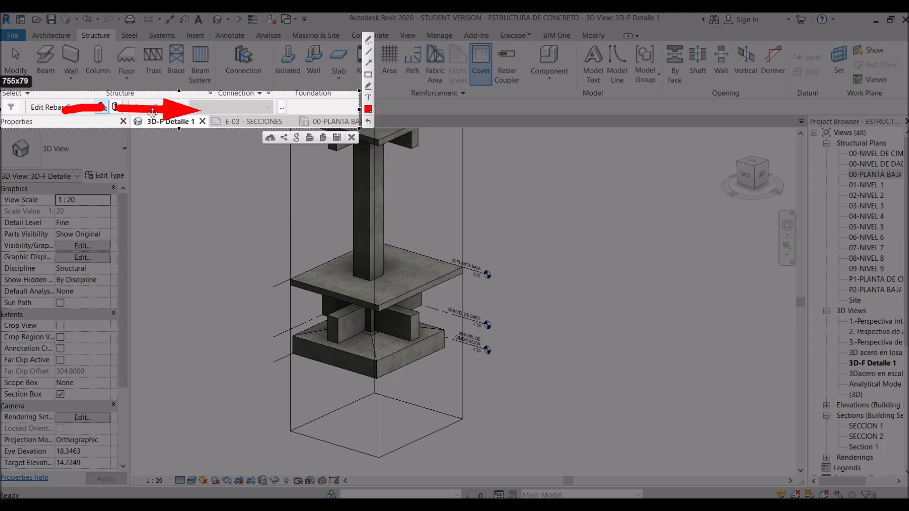
pyautogui.press('Escape')
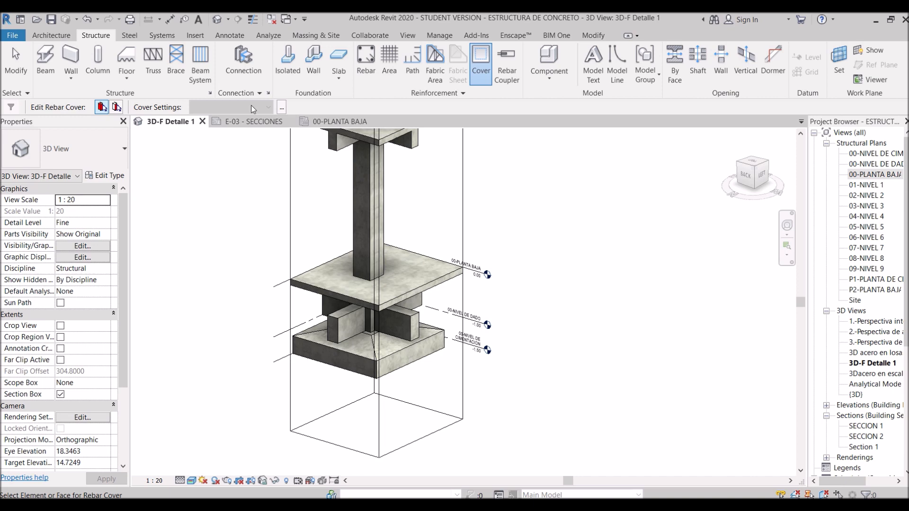
# Add a rebar cover type named 75mm with a setting of 75 mm
pyautogui.click(281, 109)
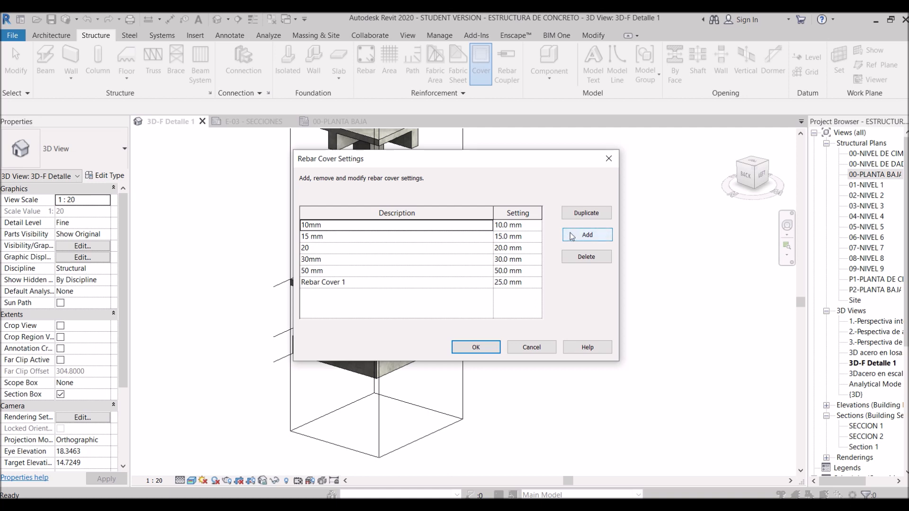
pyautogui.click(575, 238)
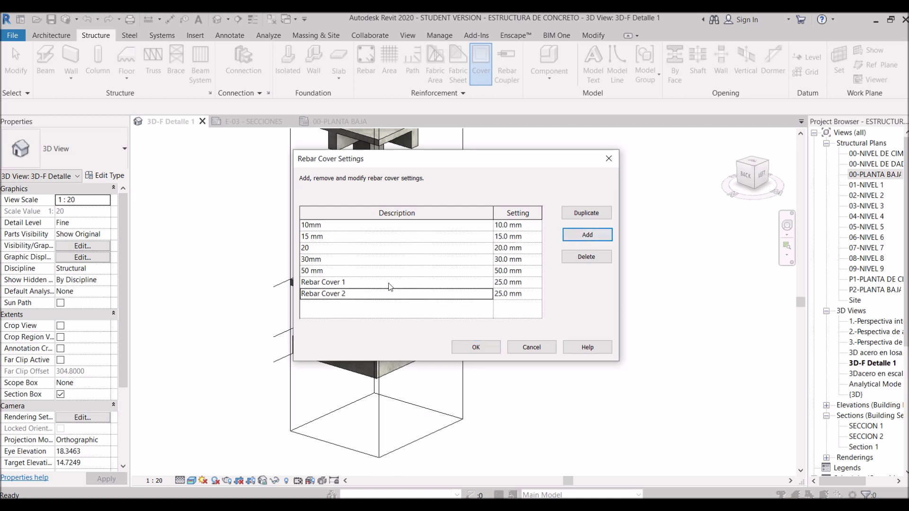
pyautogui.click(354, 294)
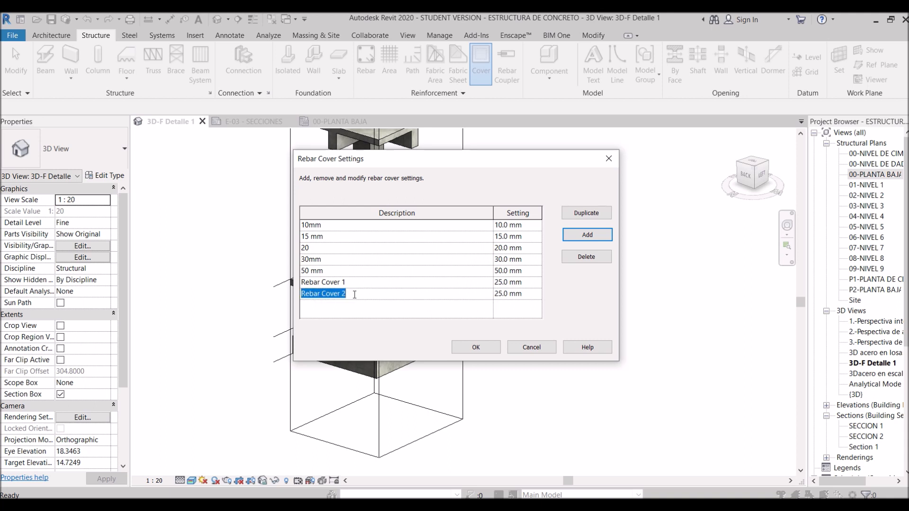
pyautogui.write('75mm')
pyautogui.click(538, 294)
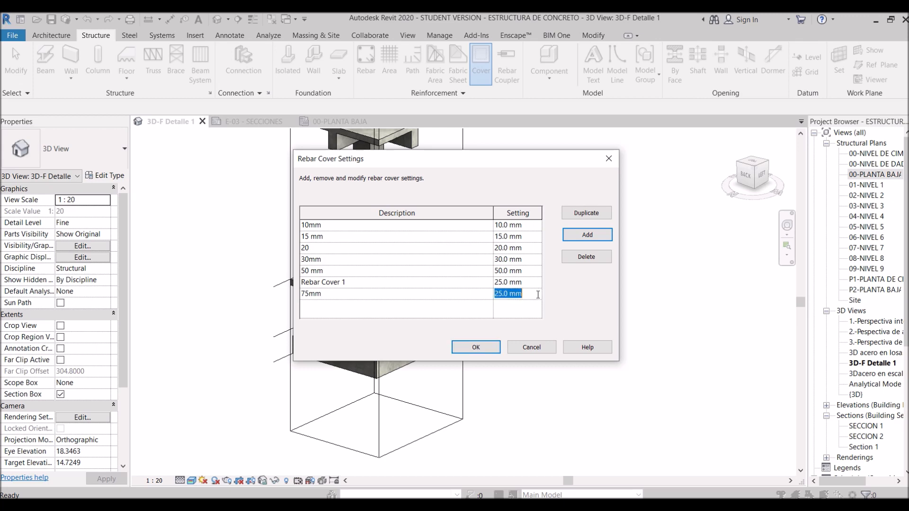
pyautogui.write('75')
pyautogui.click(468, 350)
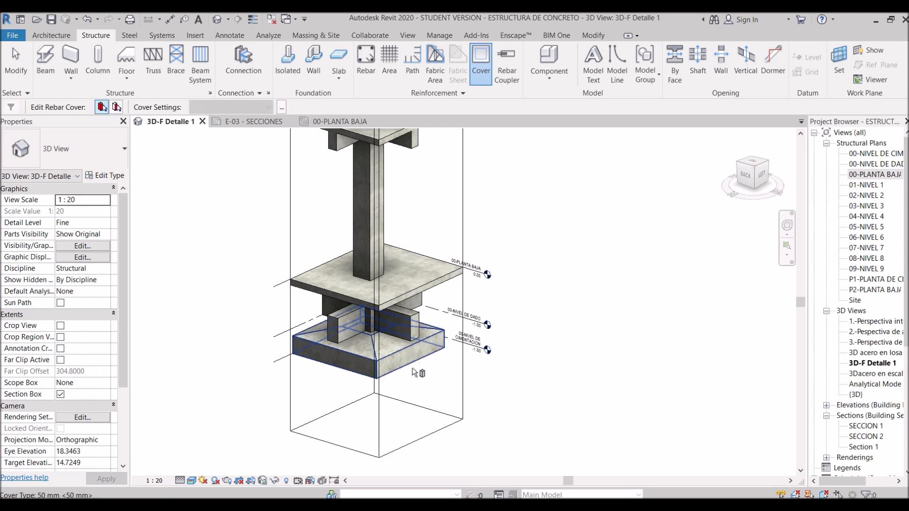
# Assign the 75mm cover type to the entire Z-2 footing, and check the footing's rebar cover properties
pyautogui.click(115, 109)
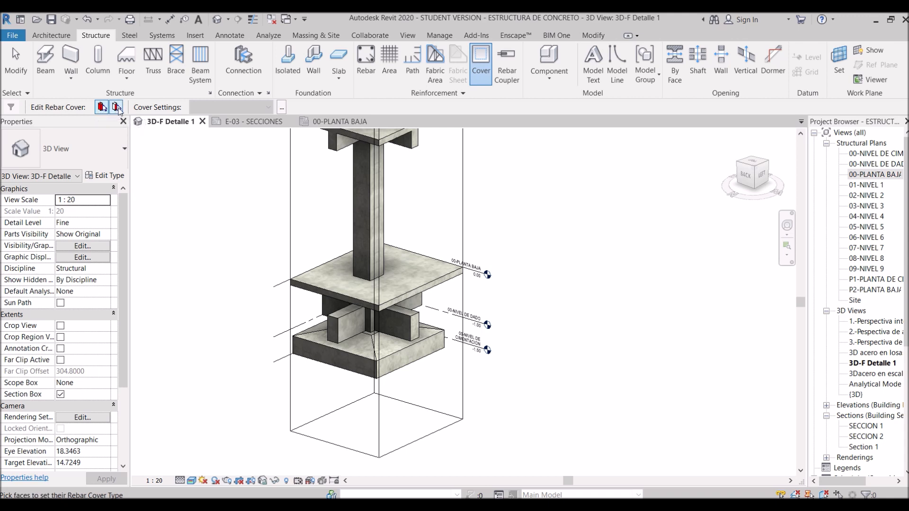
pyautogui.click(103, 107)
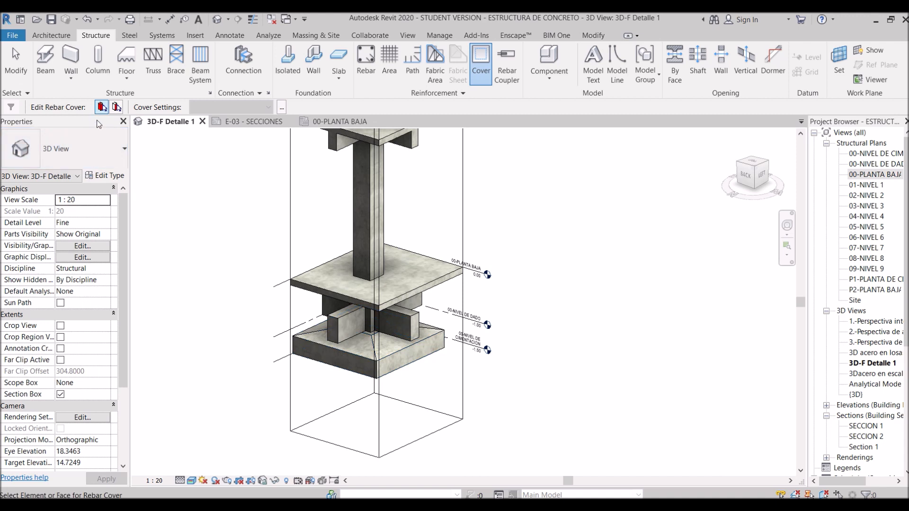
pyautogui.click(102, 108)
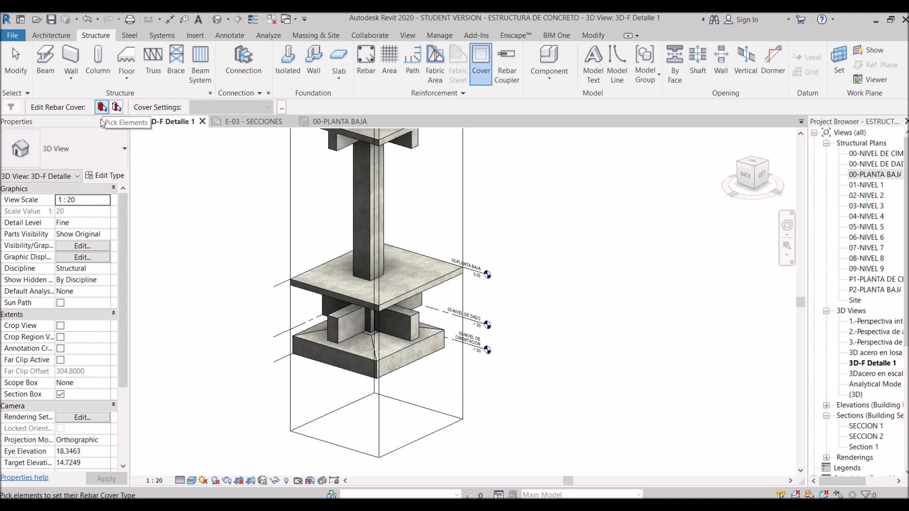
pyautogui.click(346, 356)
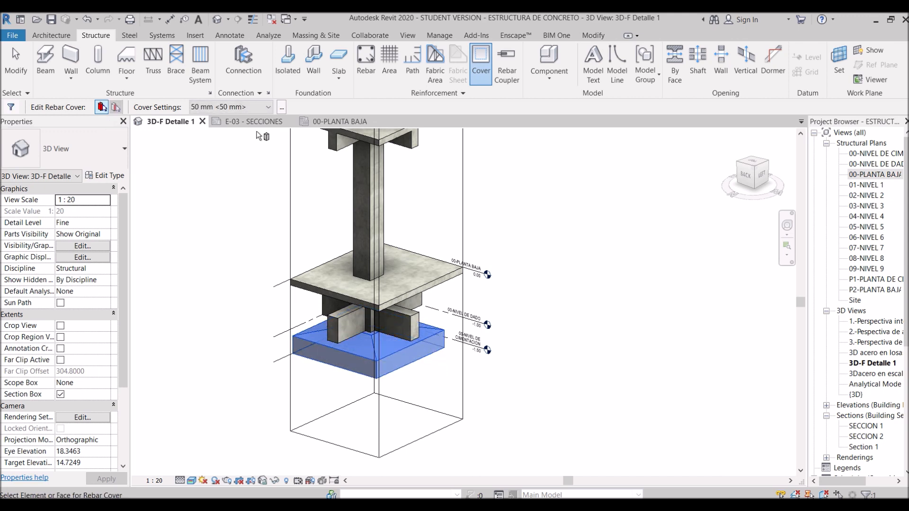
pyautogui.click(241, 107)
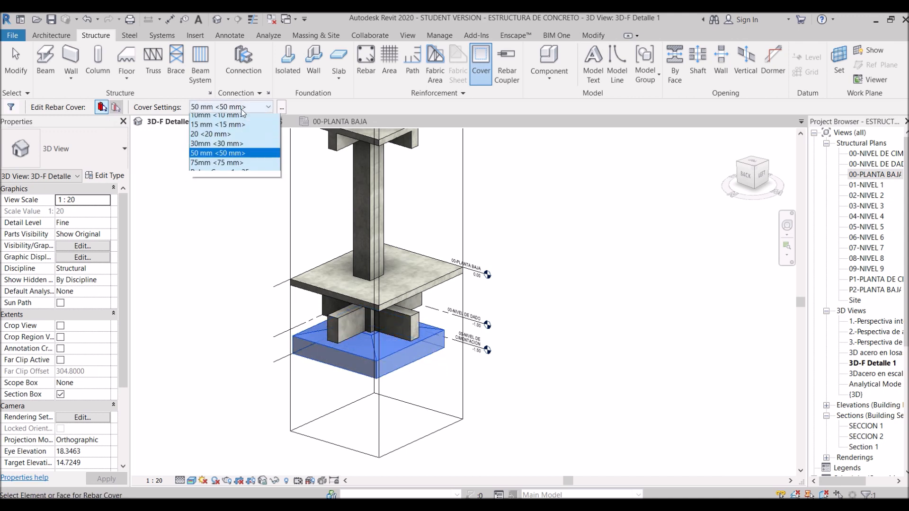
pyautogui.click(238, 166)
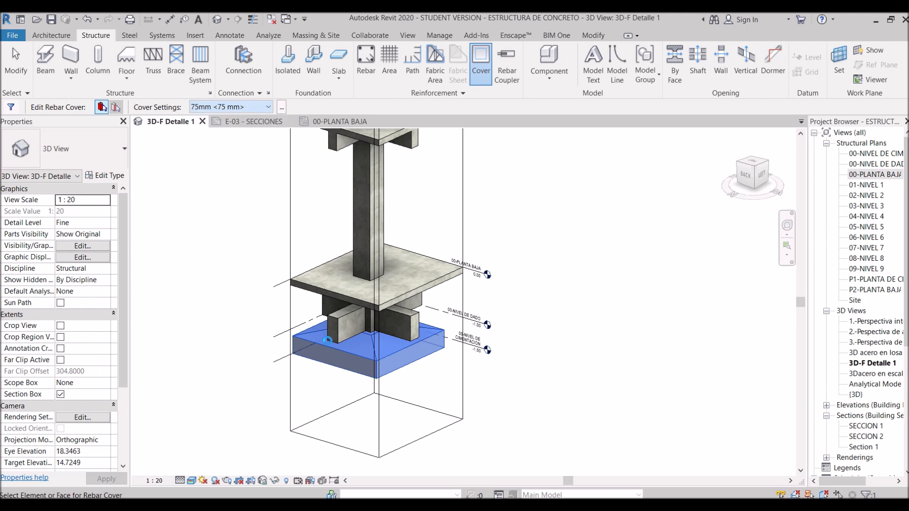
pyautogui.click(344, 360)
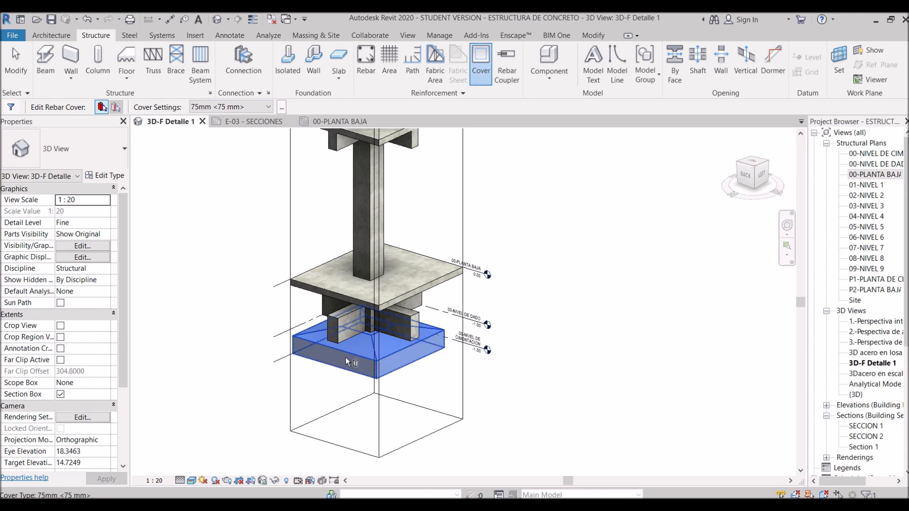
pyautogui.press('Escape')
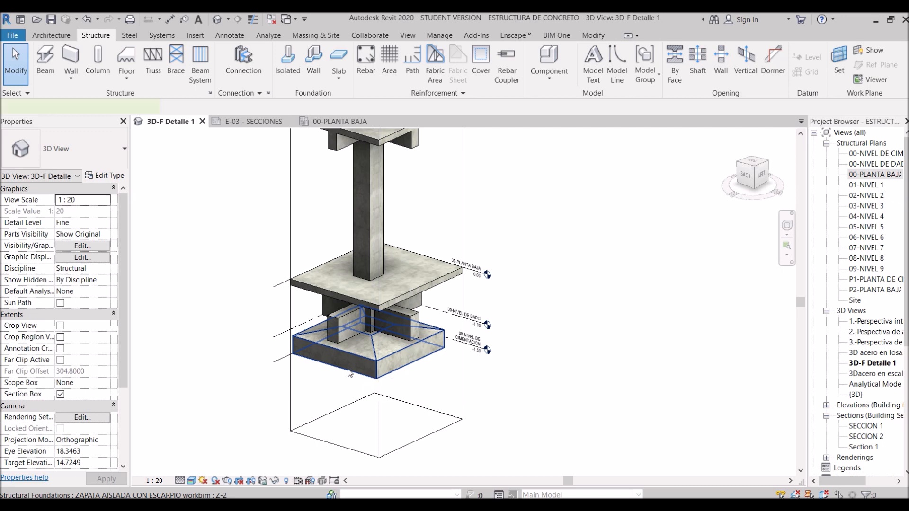
pyautogui.click(348, 374)
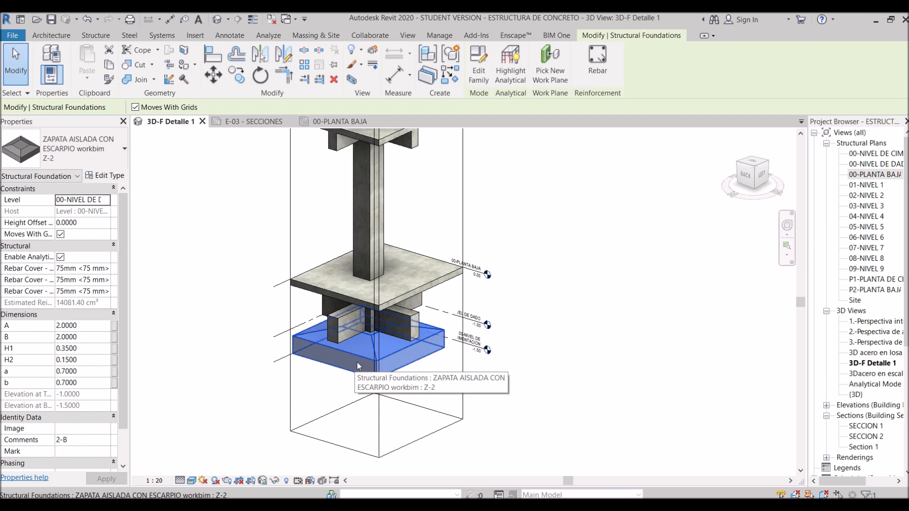
pyautogui.click(220, 306)
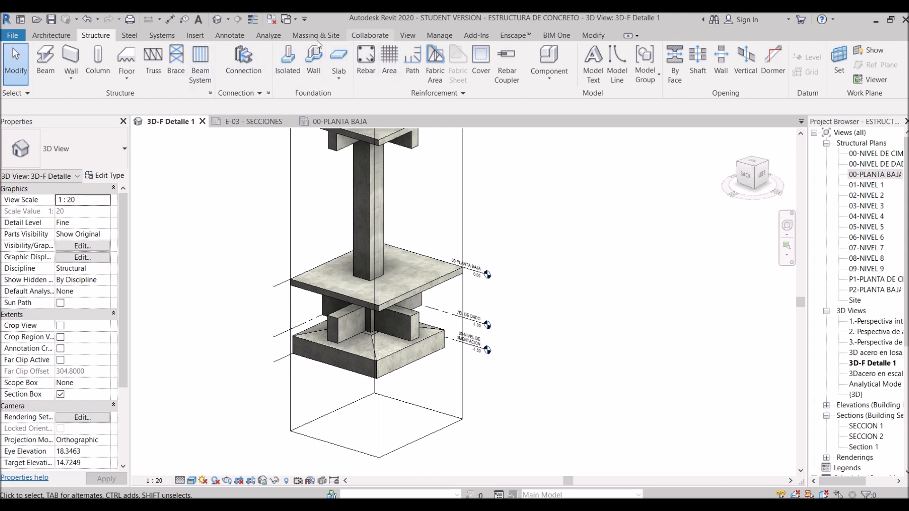
# Set the rebar cover of only the Z-2 footing's bottom face to 50 mm by picking that face with the Cover tool
pyautogui.click(481, 64)
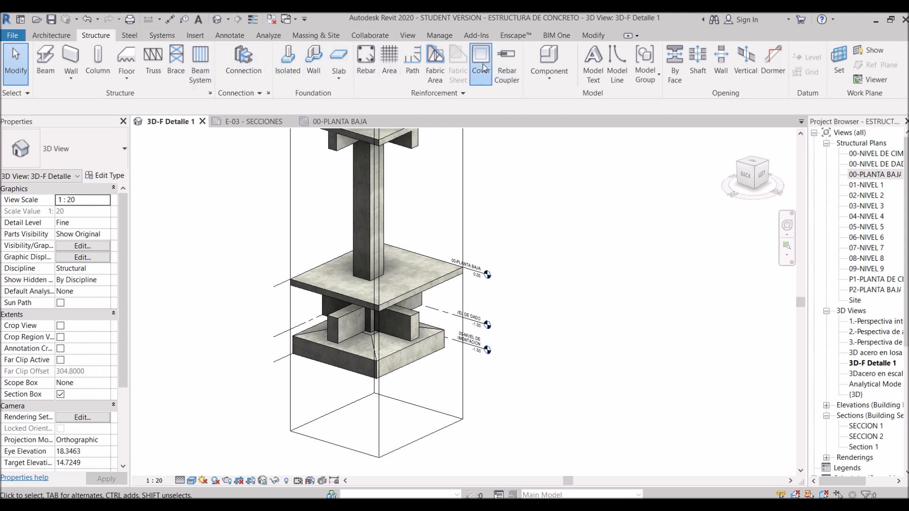
pyautogui.click(116, 108)
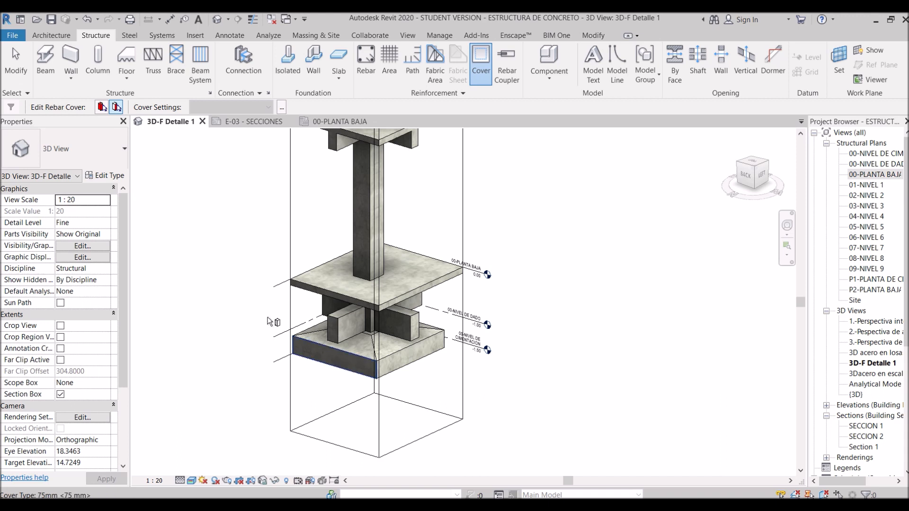
pyautogui.click(116, 108)
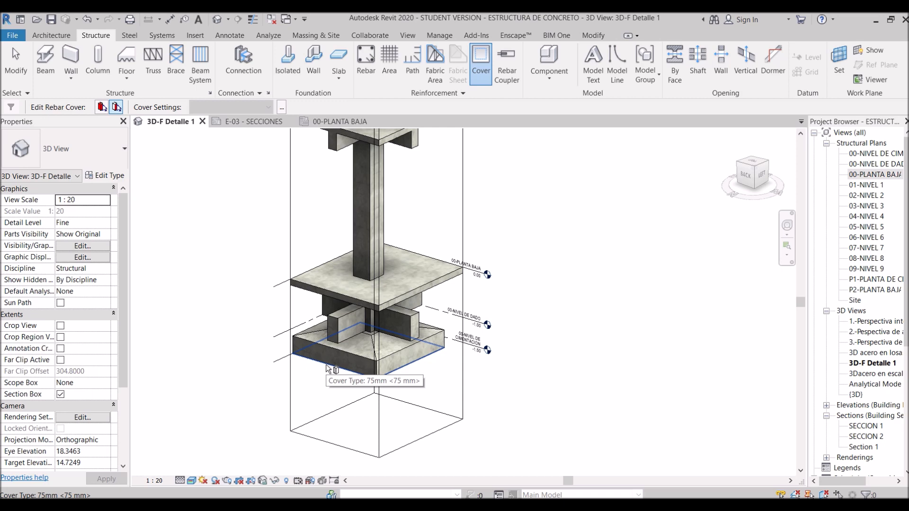
pyautogui.scroll(5, 327, 369)
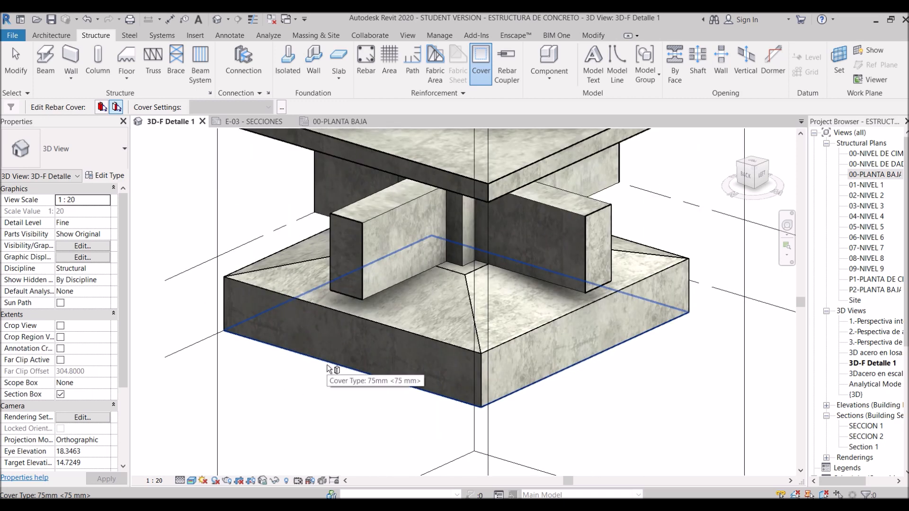
pyautogui.click(329, 369)
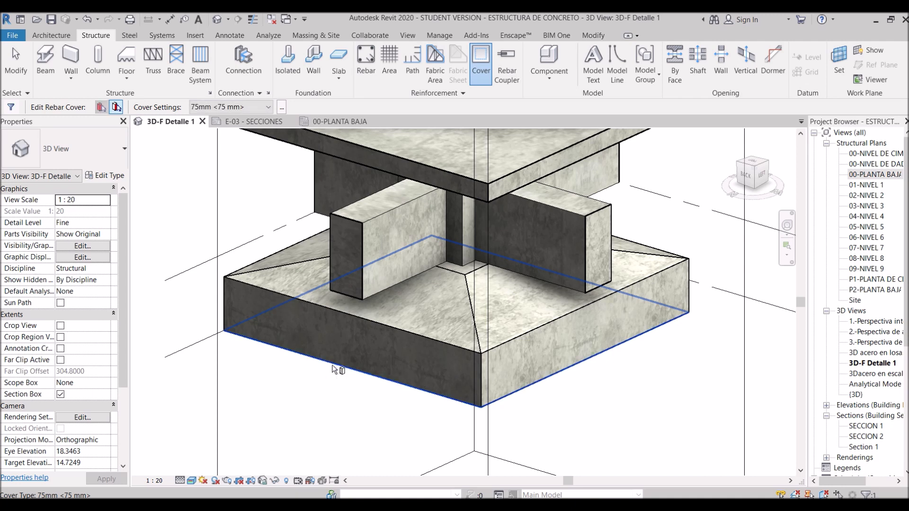
pyautogui.click(243, 108)
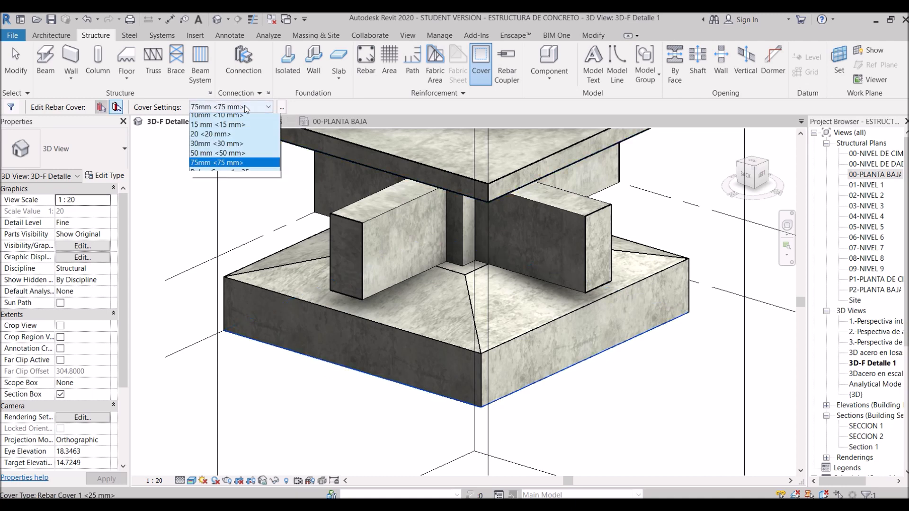
pyautogui.click(231, 158)
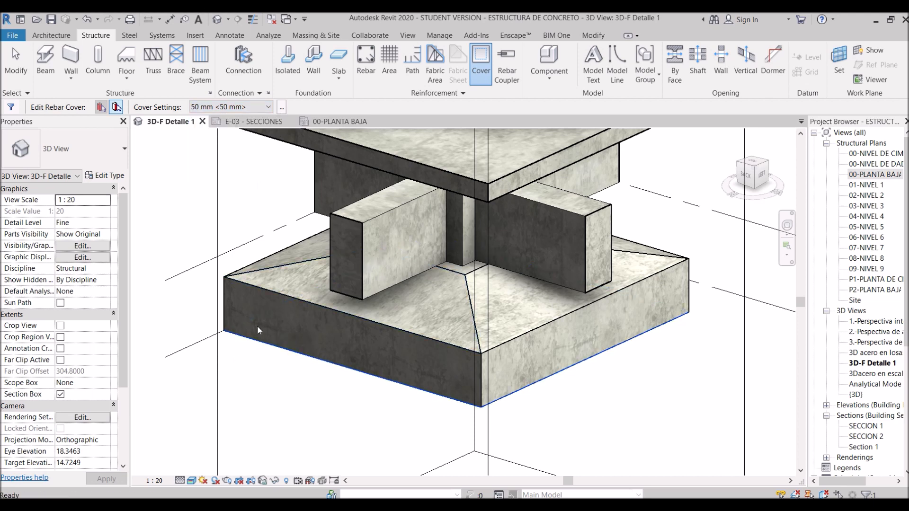
# Set the Z-2 footing's bottom-face rebar cover to the 75mm type, widening the property columns to read the cover fields
pyautogui.click(299, 299)
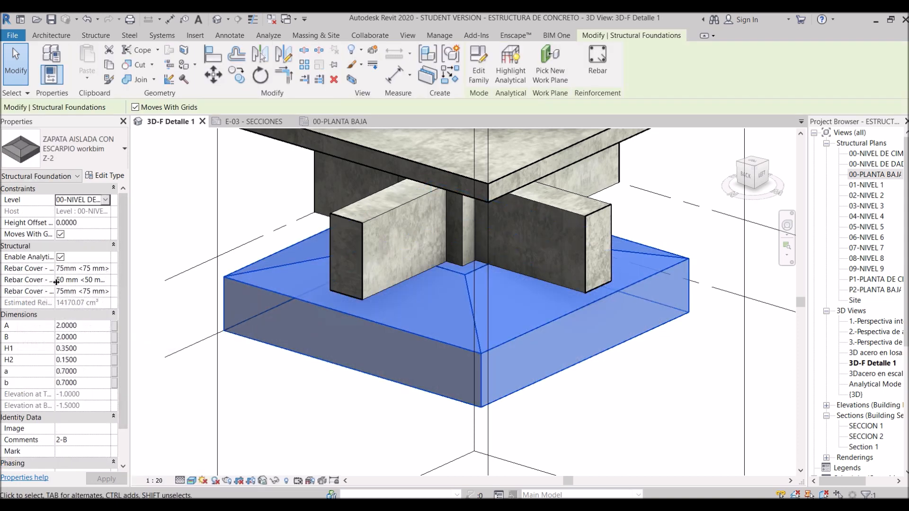
pyautogui.moveTo(54, 281); pyautogui.dragTo(94, 281)
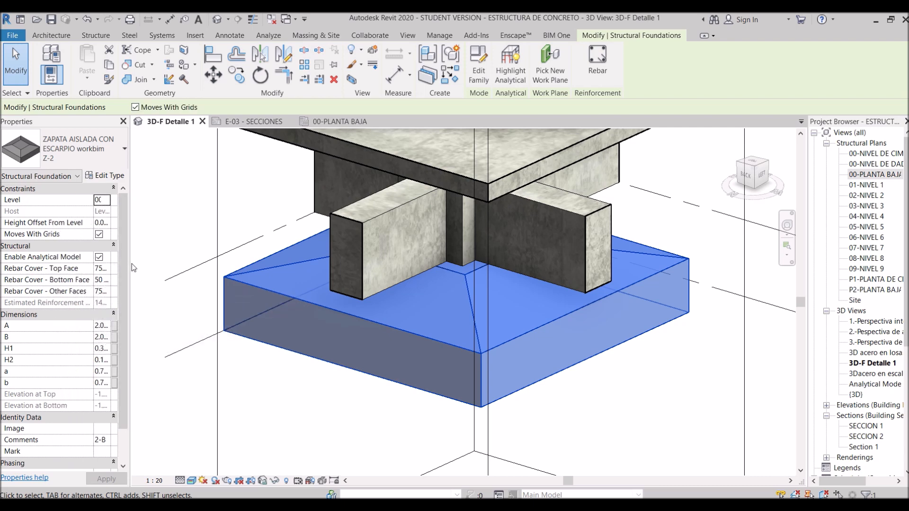
pyautogui.moveTo(130, 264); pyautogui.dragTo(181, 261)
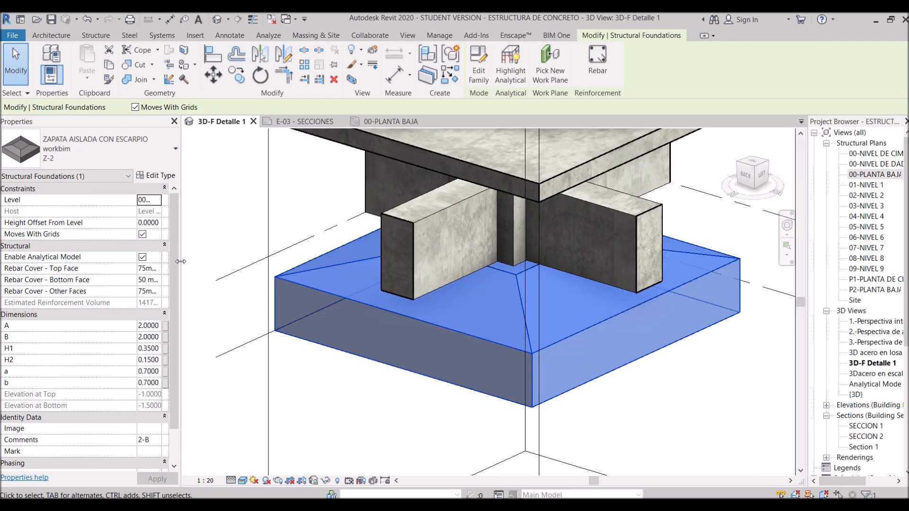
pyautogui.moveTo(130, 275); pyautogui.dragTo(111, 273)
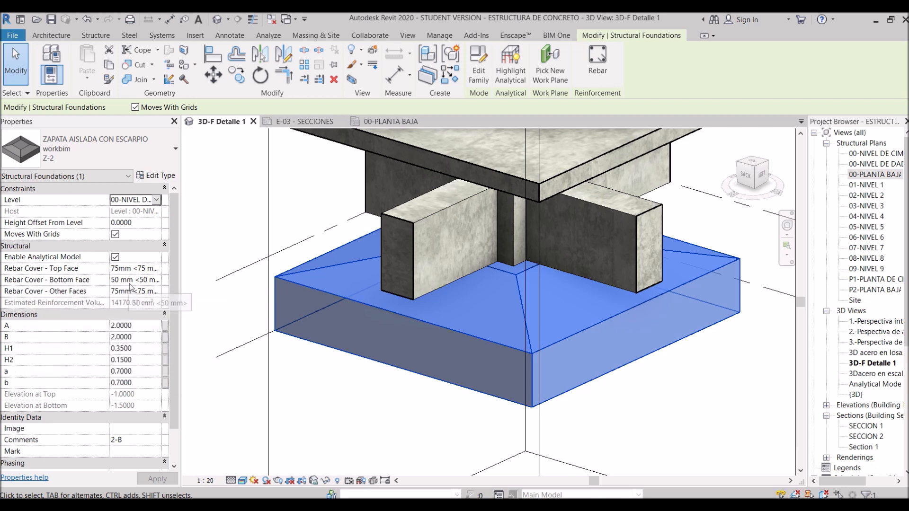
pyautogui.click(152, 283)
pyautogui.click(157, 280)
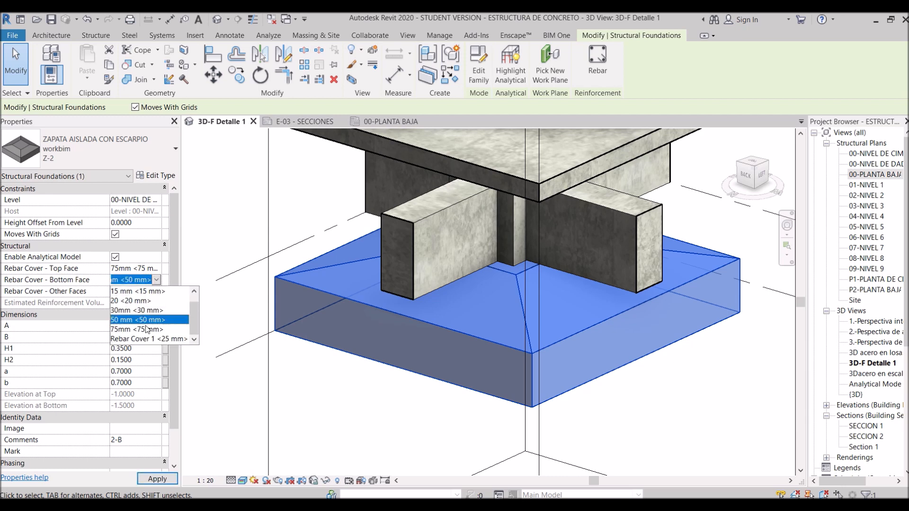
pyautogui.click(128, 329)
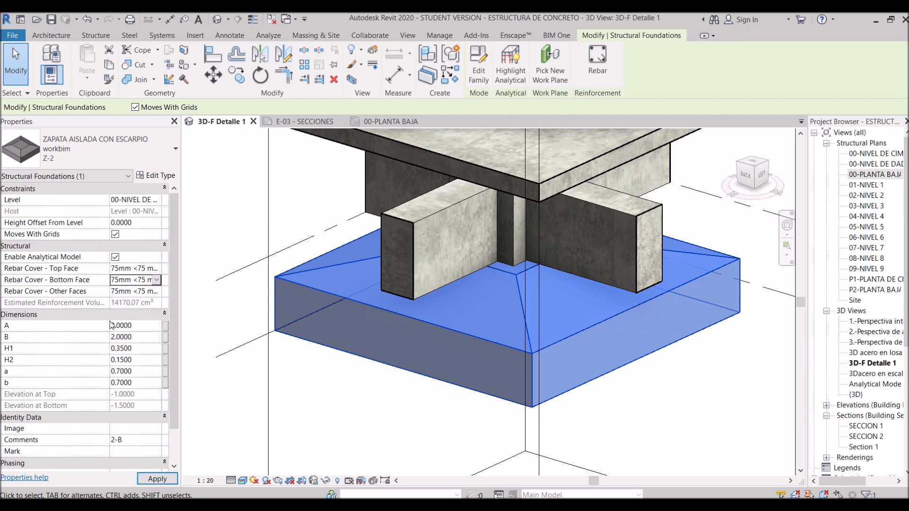
pyautogui.click(157, 479)
pyautogui.click(360, 415)
# Reselect the Z-2 footing and check the rebar covers of its top, bottom and other faces
pyautogui.scroll(-3, 402, 387)
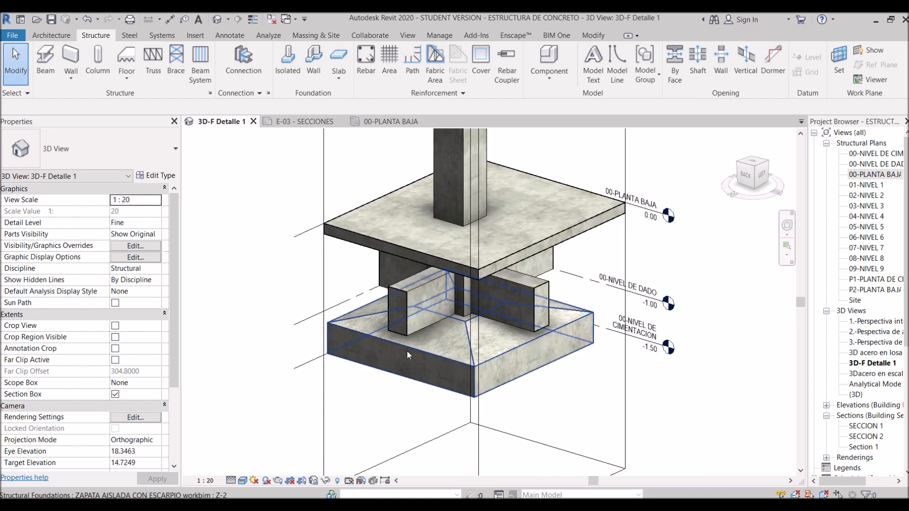
pyautogui.click(403, 372)
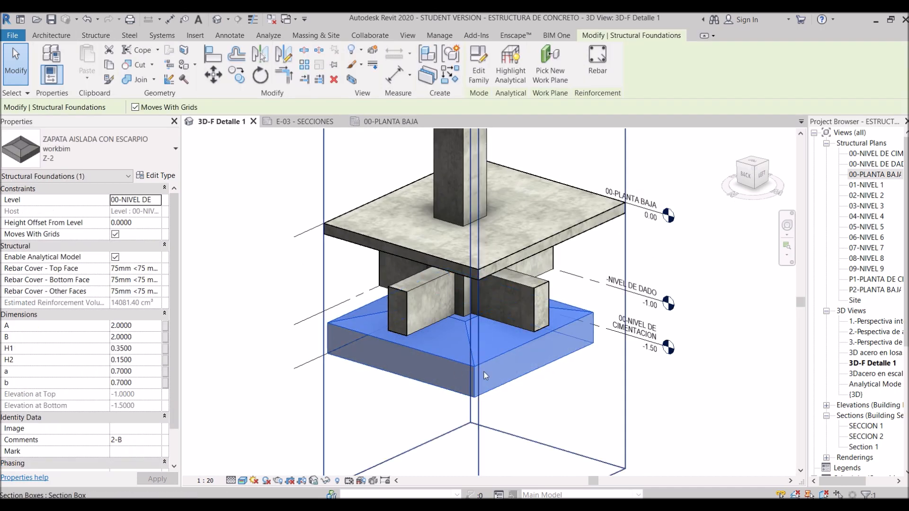
pyautogui.scroll(-2, 485, 372)
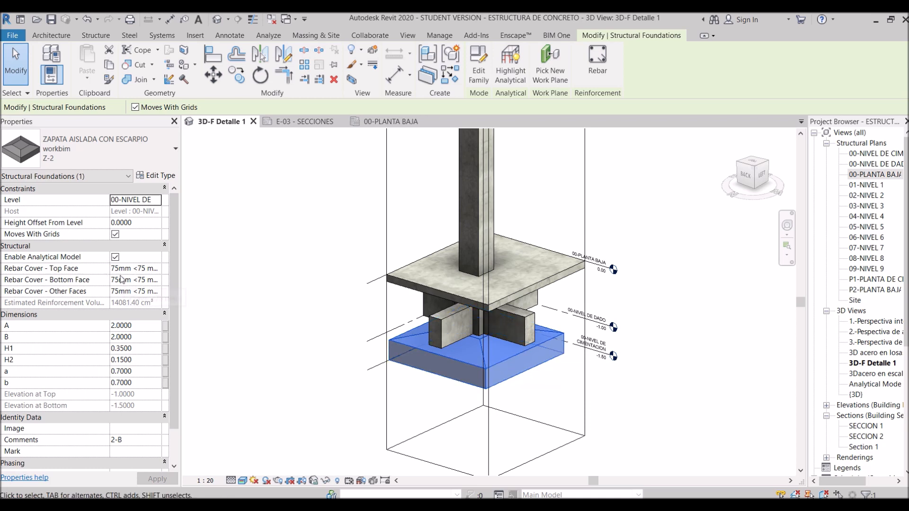
pyautogui.scroll(-3, 469, 390)
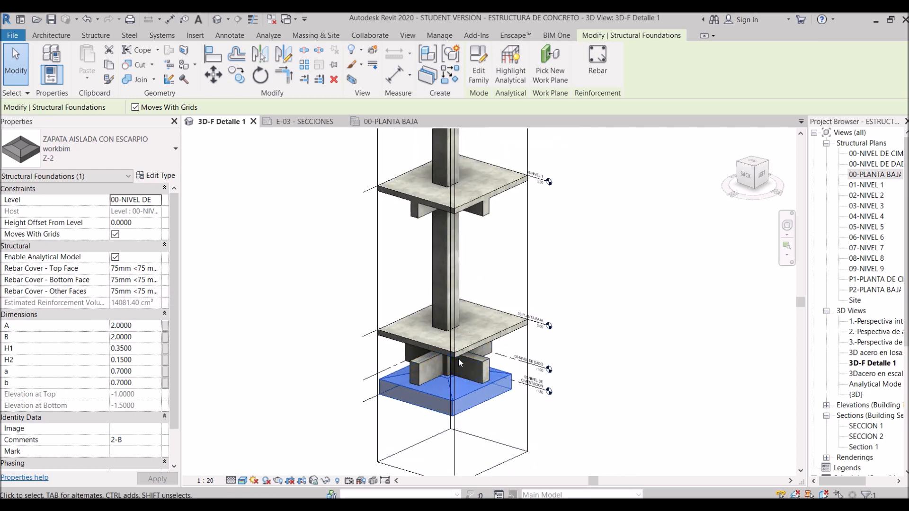
# Select the D1-50x50 column standing on the footing and examine its rebar cover properties
pyautogui.scroll(2, 457, 329)
pyautogui.keyDown('shift'); pyautogui.moveTo(457, 327); pyautogui.dragTo(494, 357, button='middle'); pyautogui.keyUp('shift')
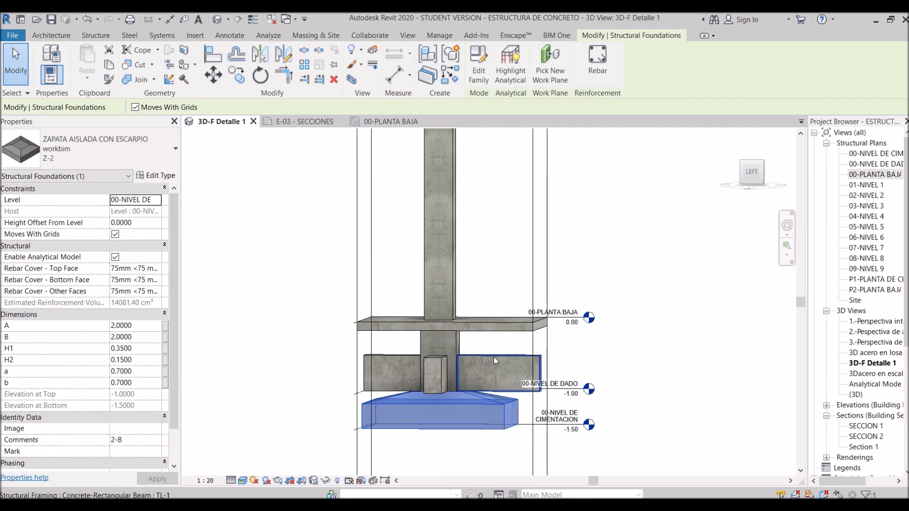
pyautogui.scroll(2, 463, 350)
pyautogui.click(456, 345)
pyautogui.keyDown('shift'); pyautogui.moveTo(457, 345); pyautogui.dragTo(575, 366, button='middle'); pyautogui.keyUp('shift')
pyautogui.keyDown('shift'); pyautogui.moveTo(511, 374); pyautogui.dragTo(558, 390, button='middle'); pyautogui.keyUp('shift')
pyautogui.moveTo(547, 349); pyautogui.dragTo(512, 365, button='middle')
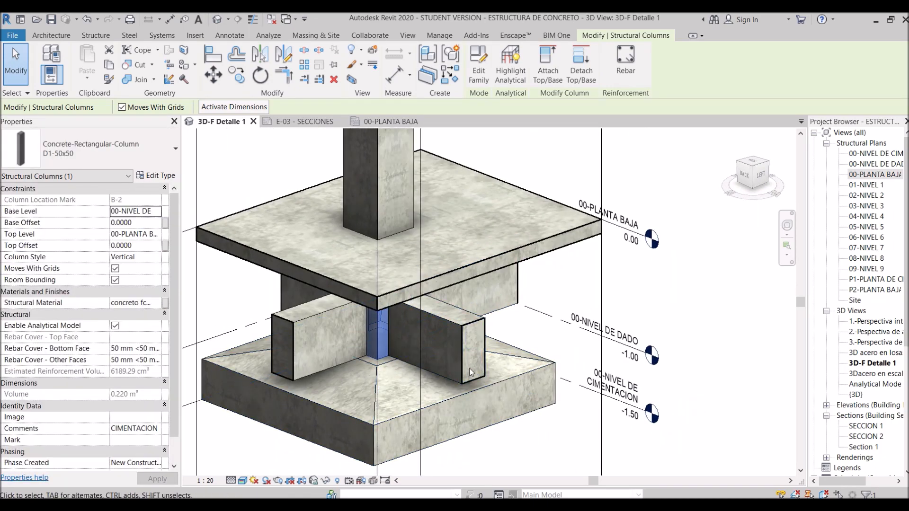
pyautogui.keyDown('shift'); pyautogui.moveTo(409, 349); pyautogui.dragTo(431, 314, button='middle'); pyautogui.keyUp('shift')
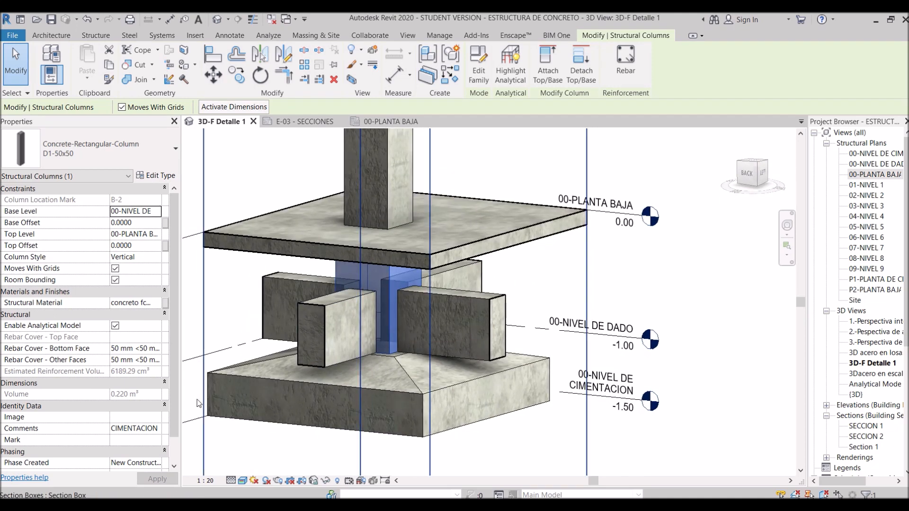
pyautogui.click(155, 350)
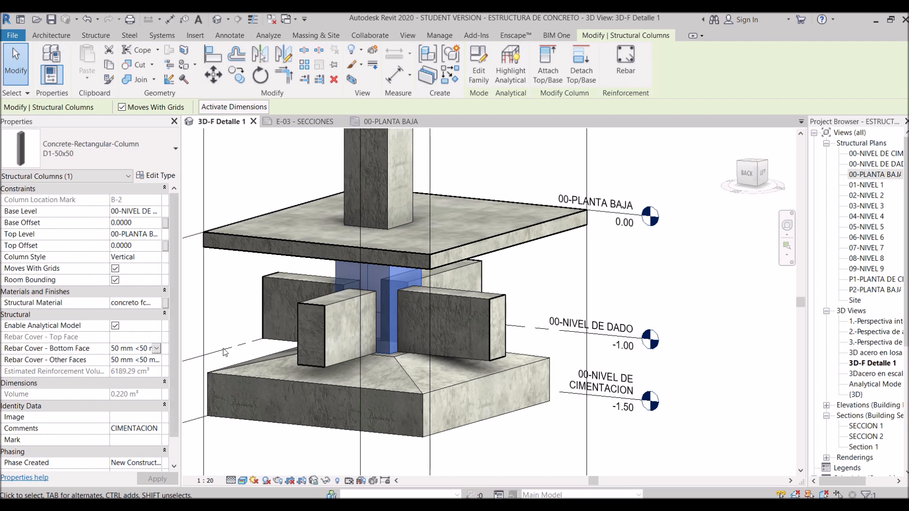
pyautogui.press('Escape')
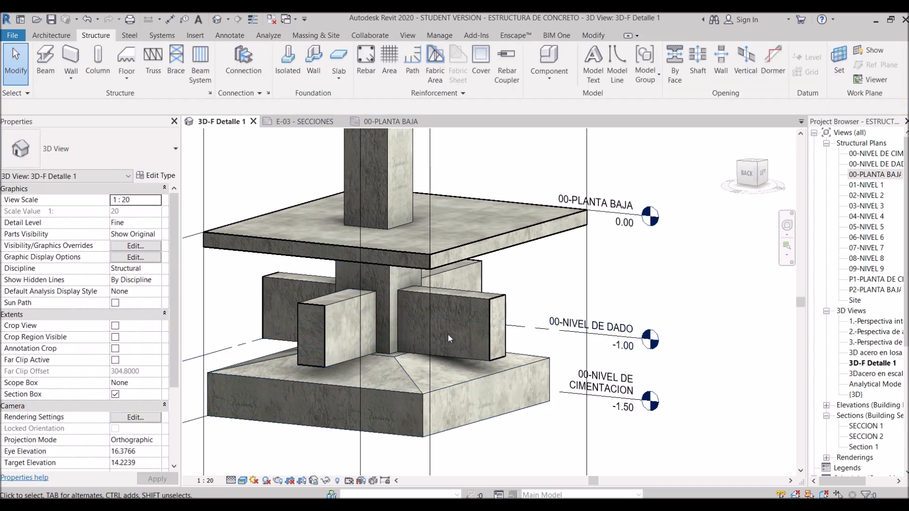
# Set the D1-50x50 column's rebar cover to the 75mm type for both the bottom face and the other faces
pyautogui.click(384, 286)
pyautogui.click(137, 348)
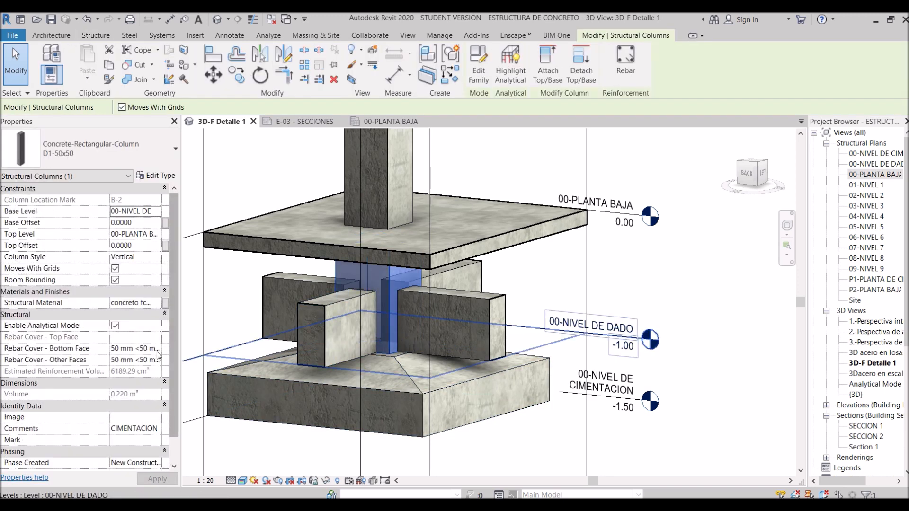
pyautogui.click(157, 349)
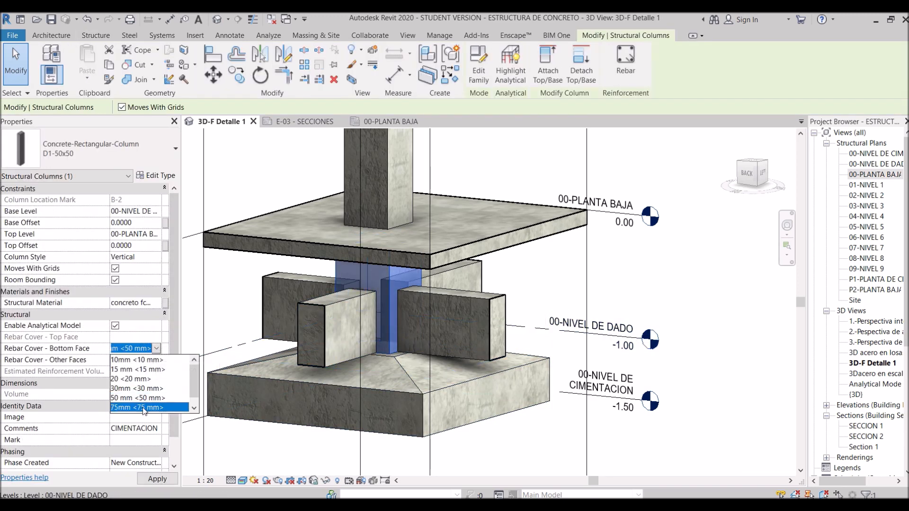
pyautogui.click(144, 408)
pyautogui.click(137, 360)
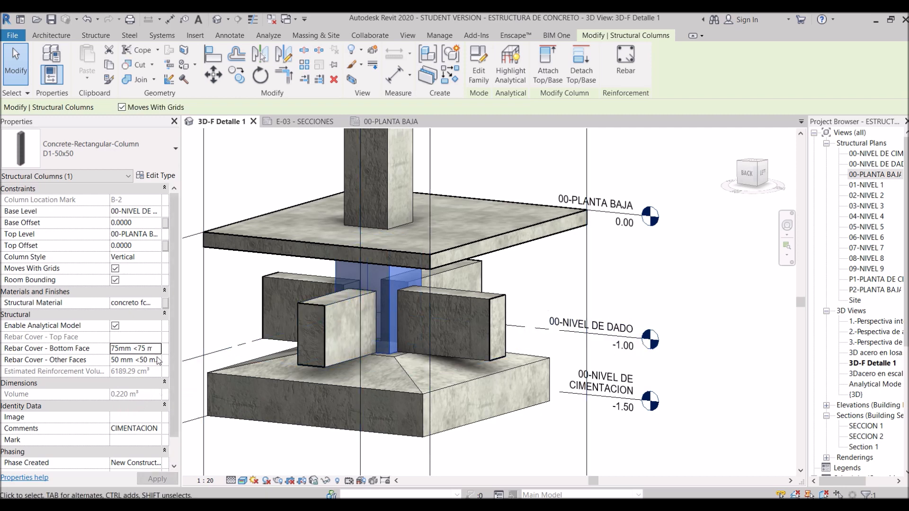
pyautogui.click(157, 359)
pyautogui.click(136, 420)
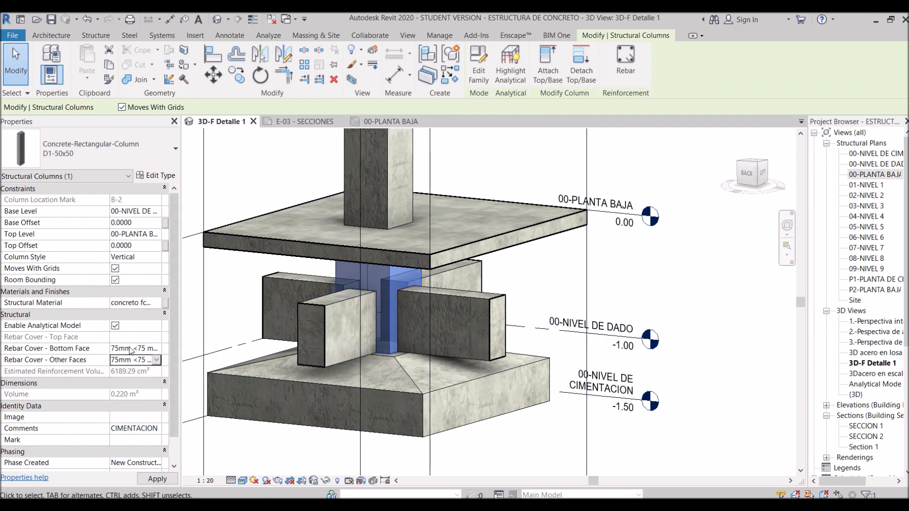
pyautogui.press('Escape')
# Inspect the D1-50x50 column up close and recheck its rebar cover properties
pyautogui.scroll(5, 383, 297)
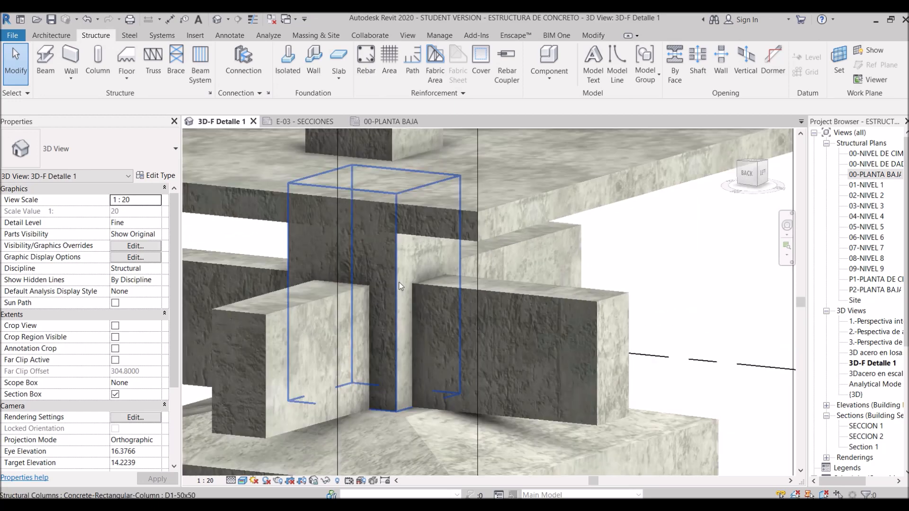
pyautogui.click(398, 282)
pyautogui.press('Escape')
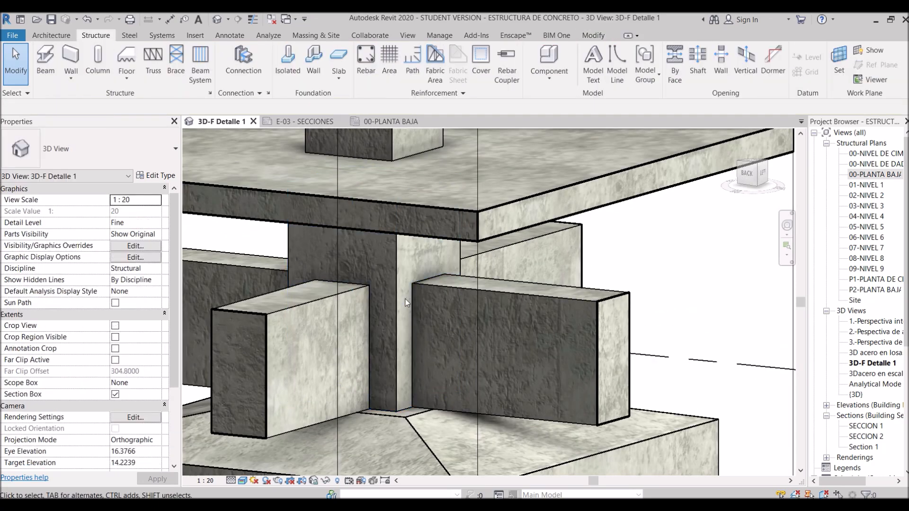
pyautogui.scroll(-5, 405, 303)
pyautogui.click(402, 282)
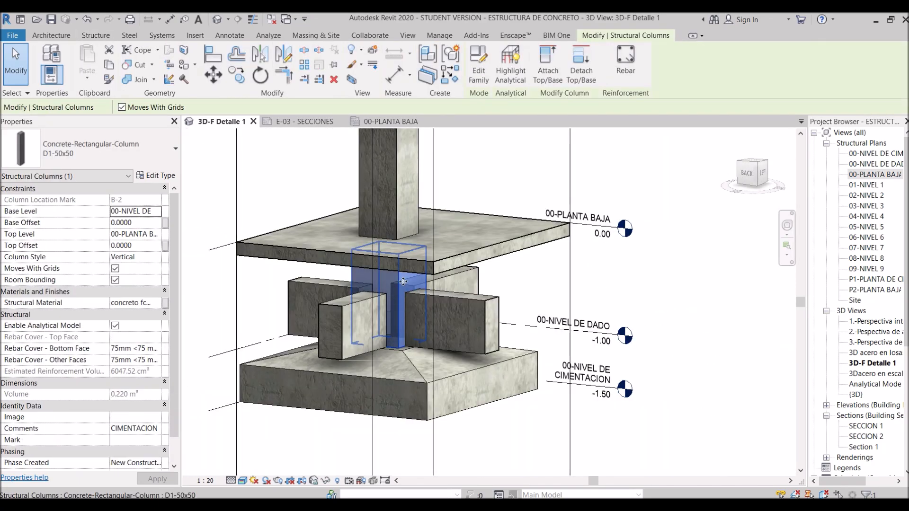
pyautogui.press('Escape')
pyautogui.click(403, 295)
pyautogui.press('Escape')
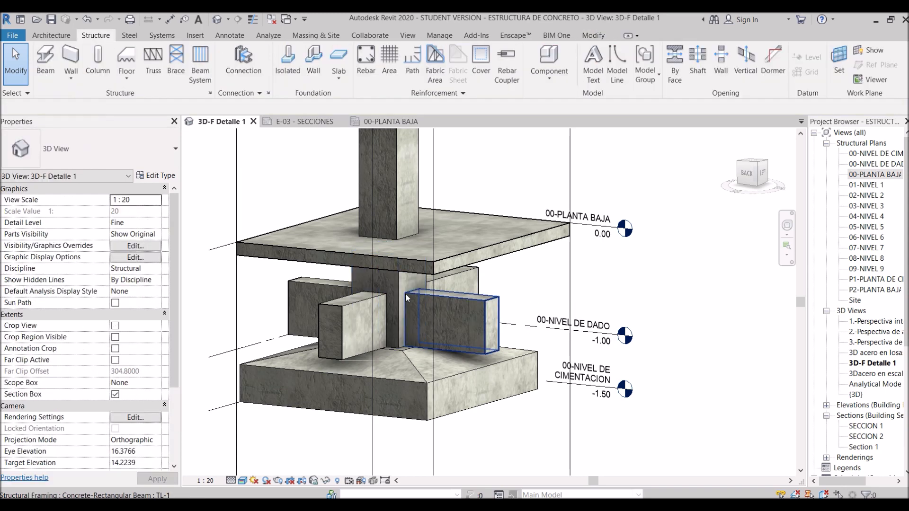
# Select the C1-40X40cm column between 00-PLANTA BAJA and 01-NIVEL 1 and examine its Other Faces rebar cover
pyautogui.scroll(-6, 406, 295)
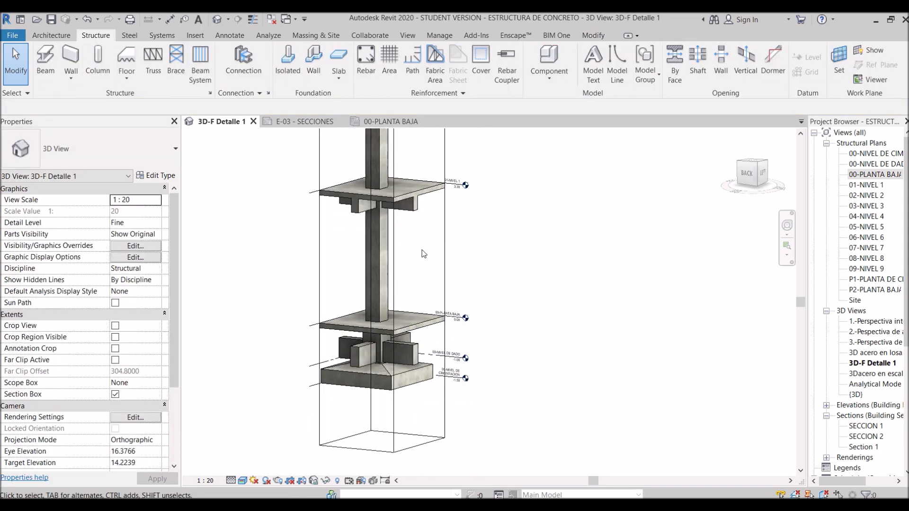
pyautogui.scroll(2, 416, 274)
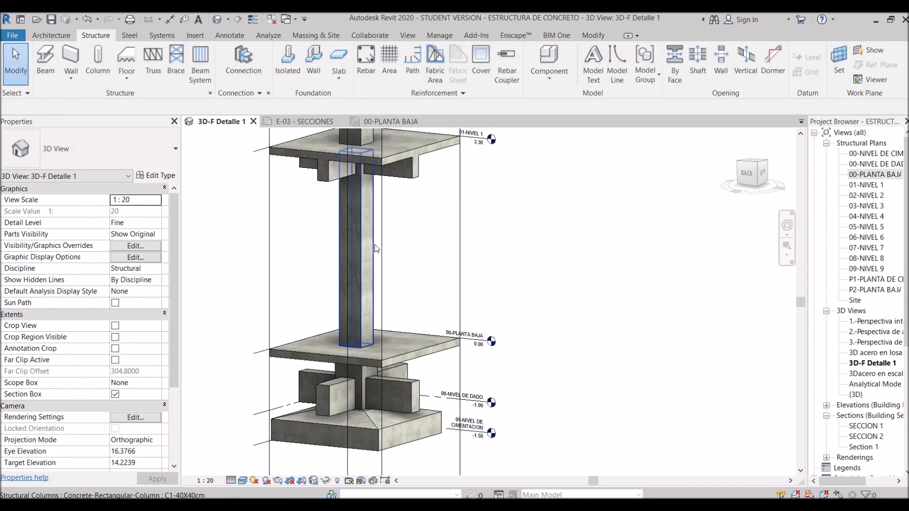
pyautogui.click(363, 251)
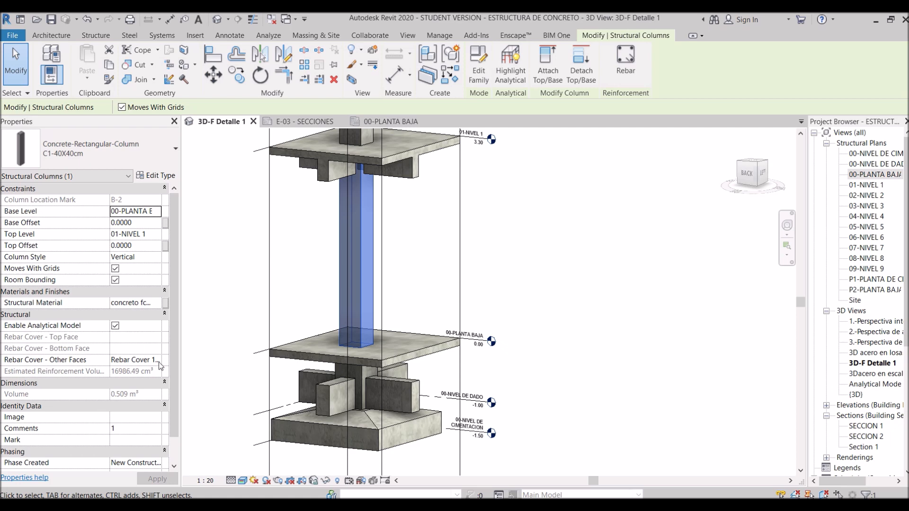
pyautogui.moveTo(181, 327); pyautogui.dragTo(223, 327)
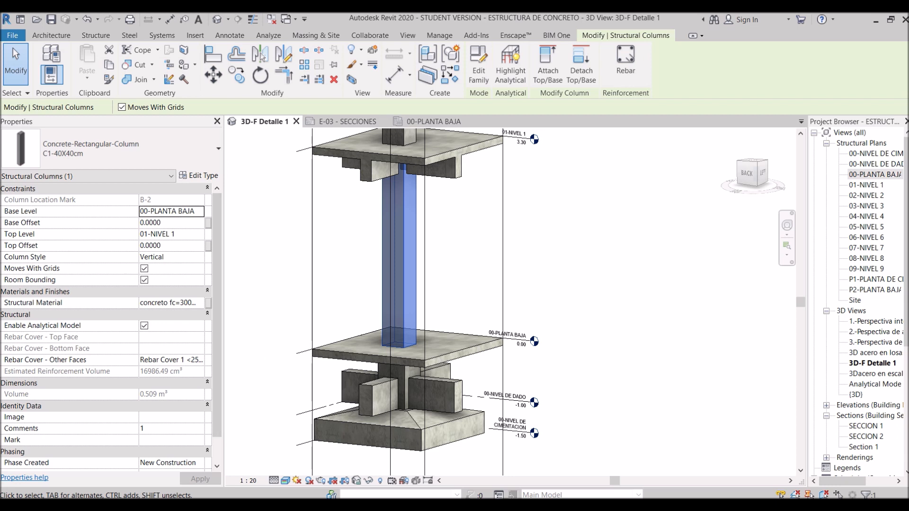
pyautogui.hotkey('alt', 'Tab')
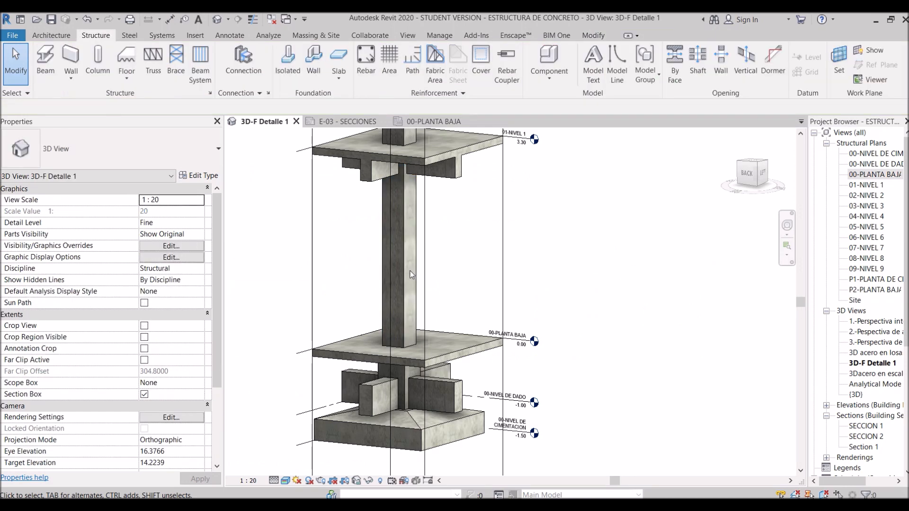
pyautogui.click(412, 284)
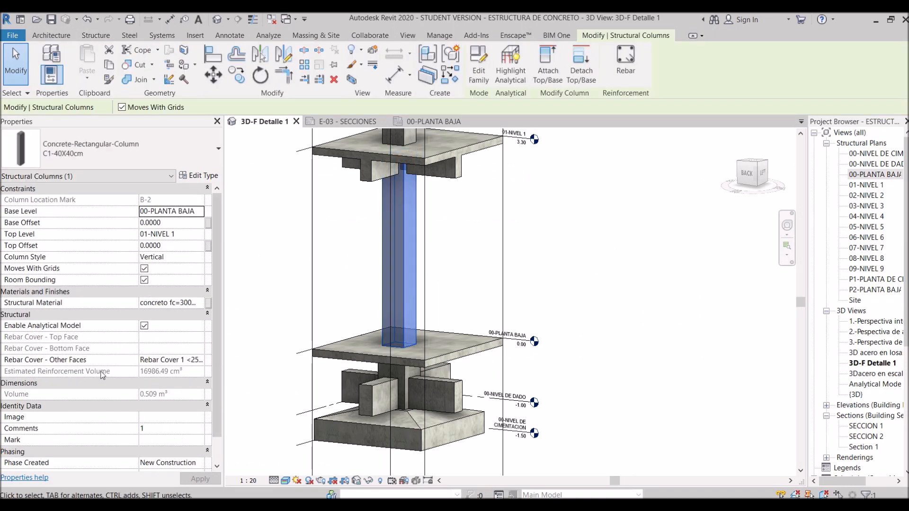
pyautogui.scroll(-1, 104, 378)
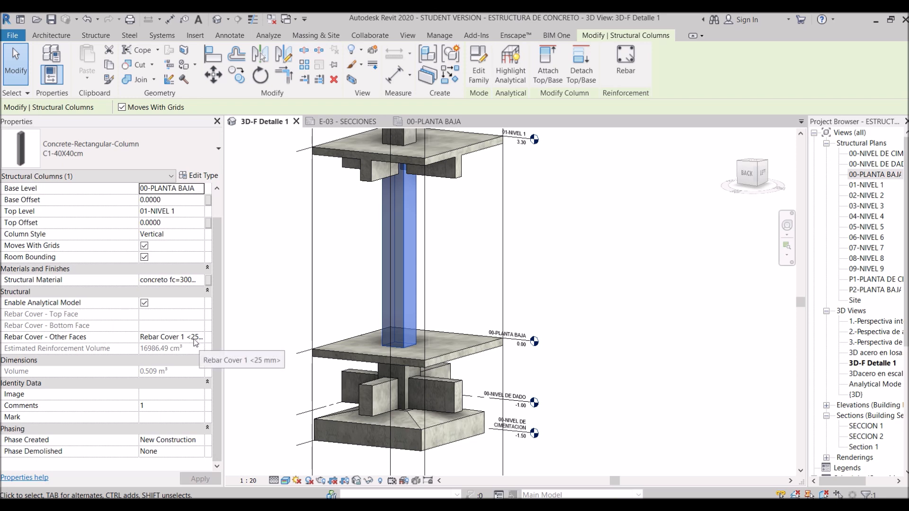
pyautogui.click(455, 255)
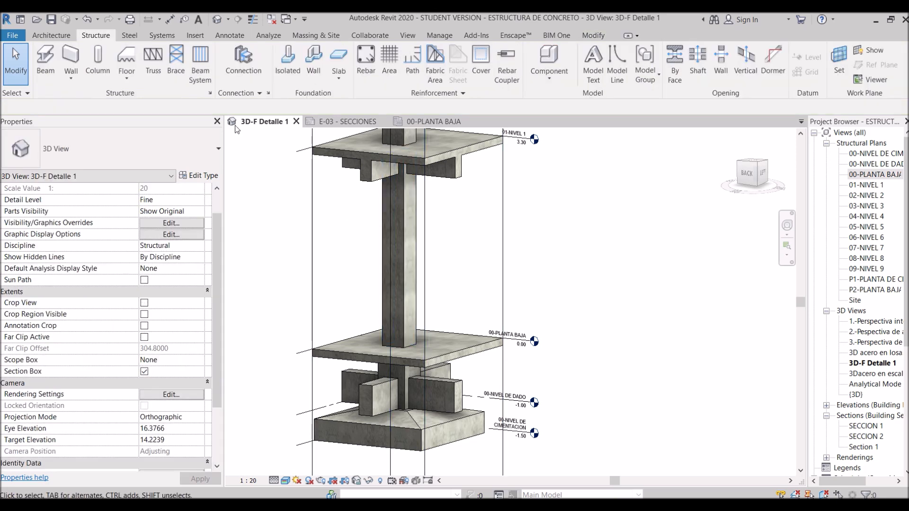
# Rename the 20 mm rebar cover type as 20mm in the Rebar Cover Settings
pyautogui.click(481, 69)
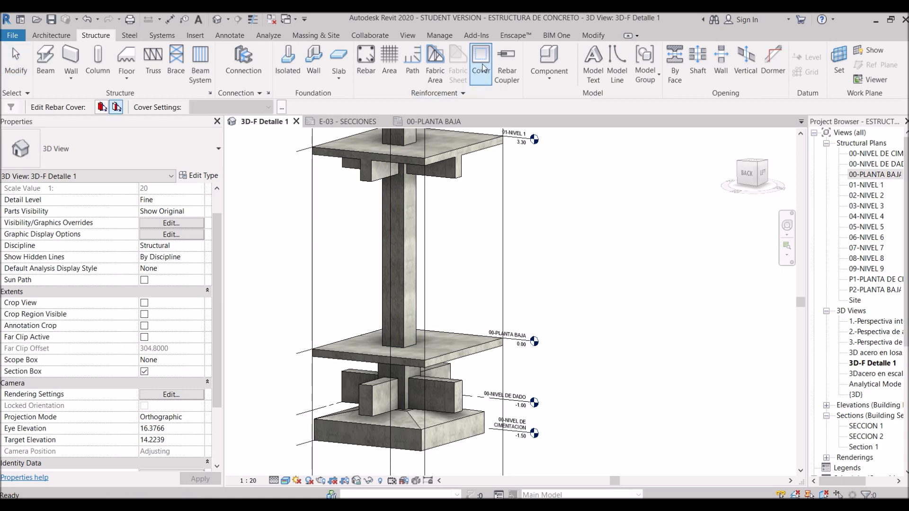
pyautogui.click(282, 108)
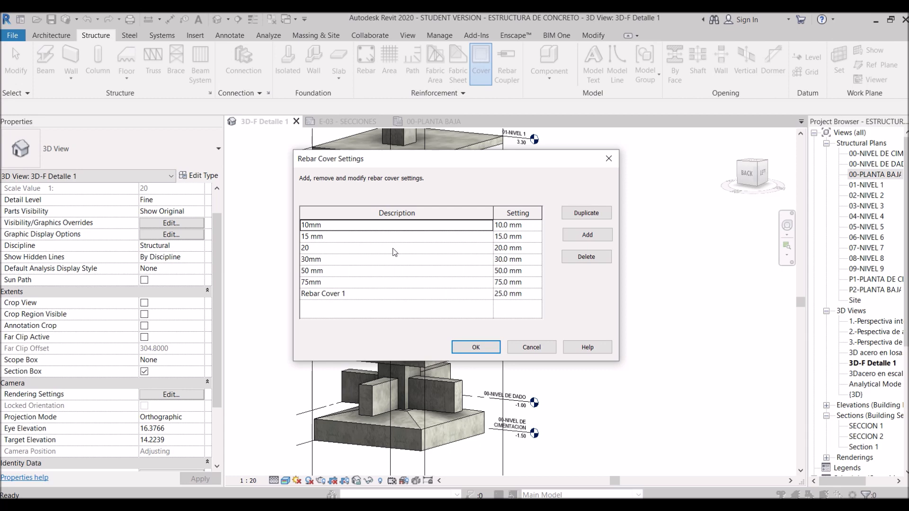
pyautogui.click(325, 248)
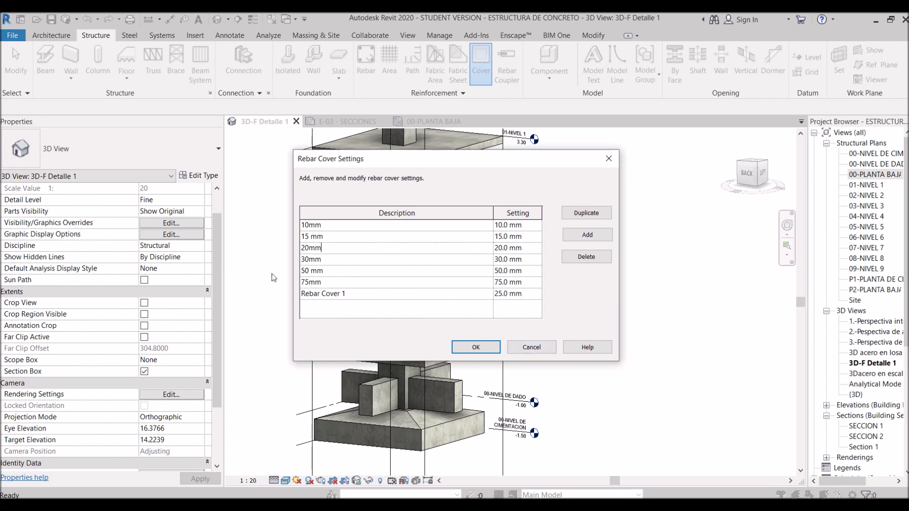
pyautogui.write('mm')
pyautogui.click(476, 347)
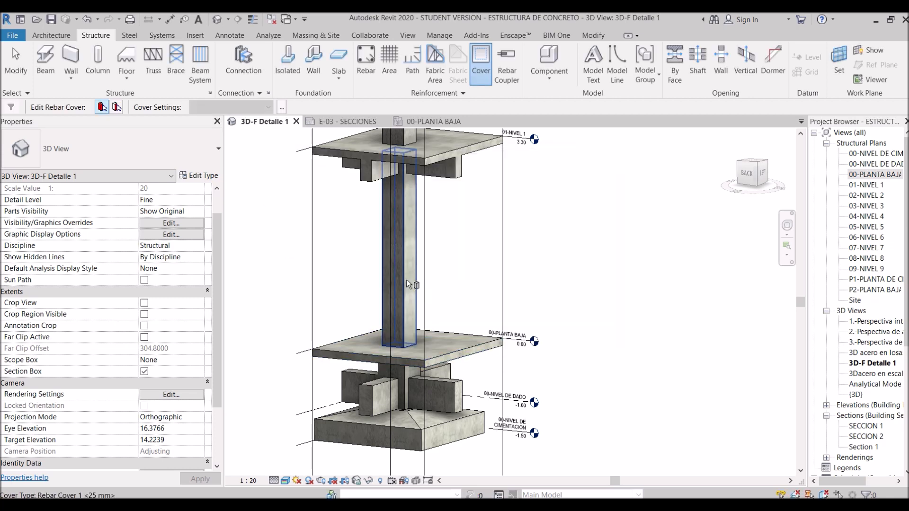
# Assign the 20mm rebar cover to the whole C1-40X40cm column between 00-PLANTA BAJA and 01-NIVEL 1 with the Cover tool
pyautogui.click(100, 108)
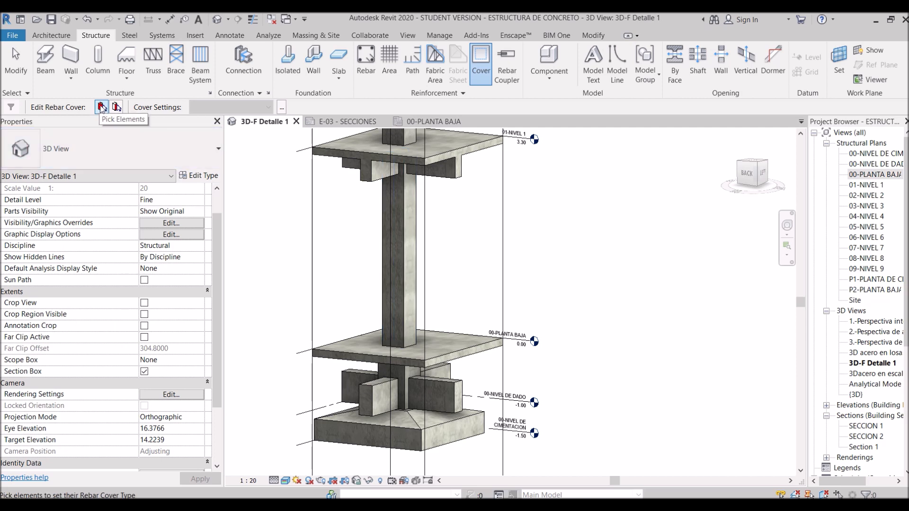
pyautogui.click(406, 258)
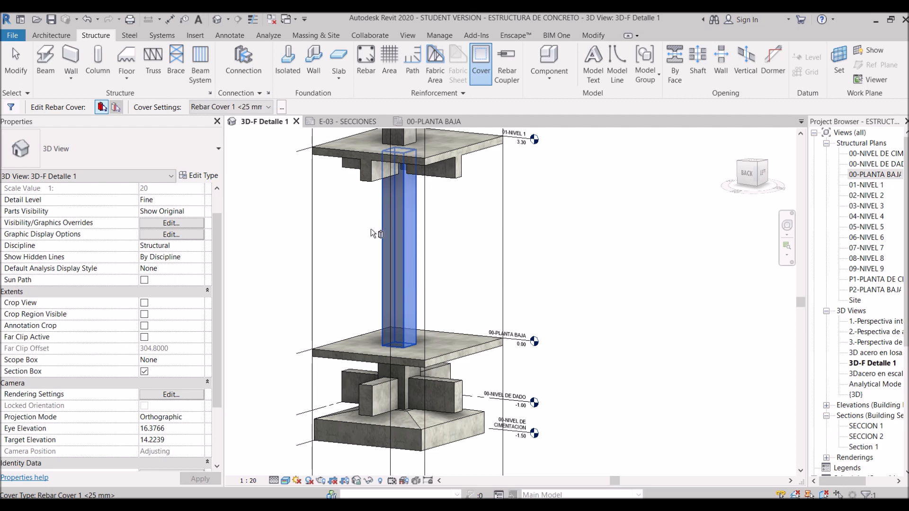
pyautogui.click(266, 112)
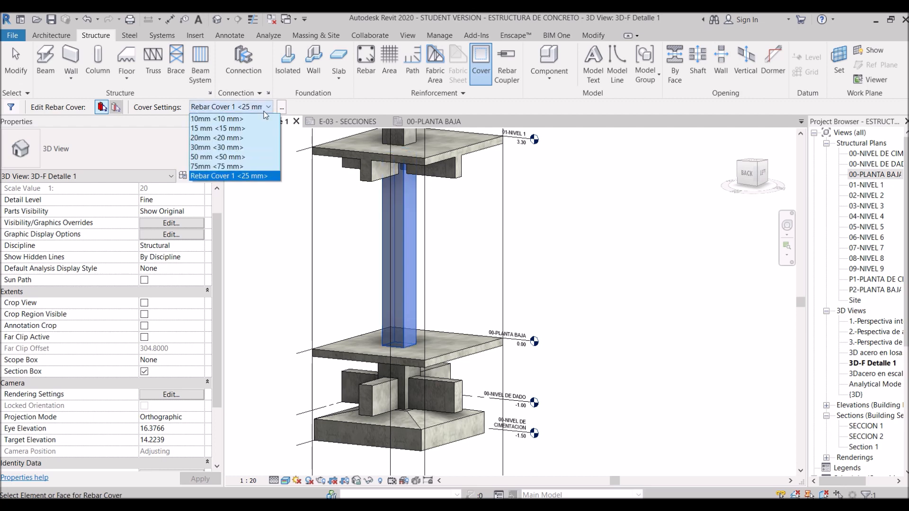
pyautogui.click(230, 138)
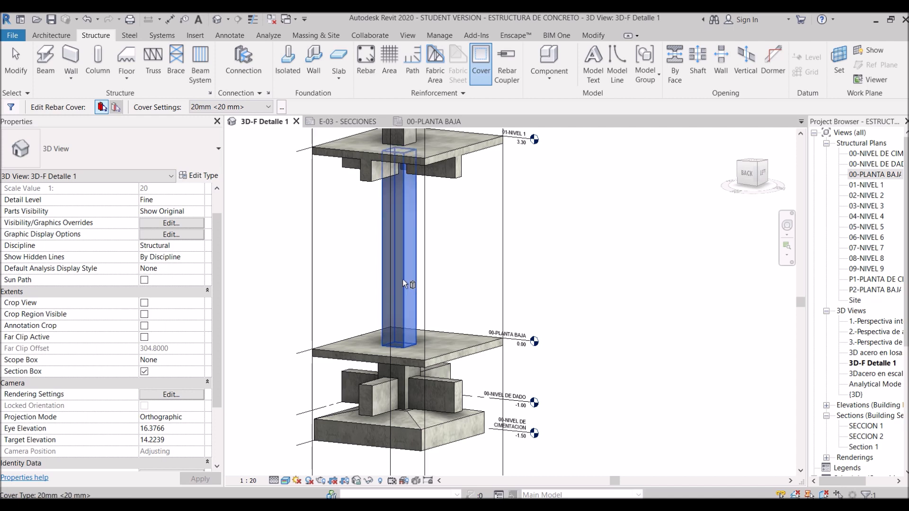
pyautogui.press('Escape')
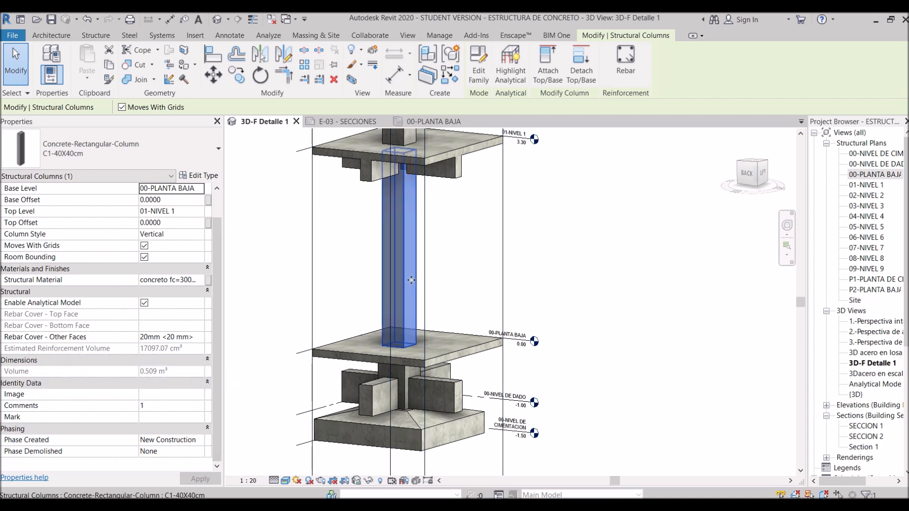
pyautogui.scroll(-2, 413, 378)
pyautogui.click(446, 310)
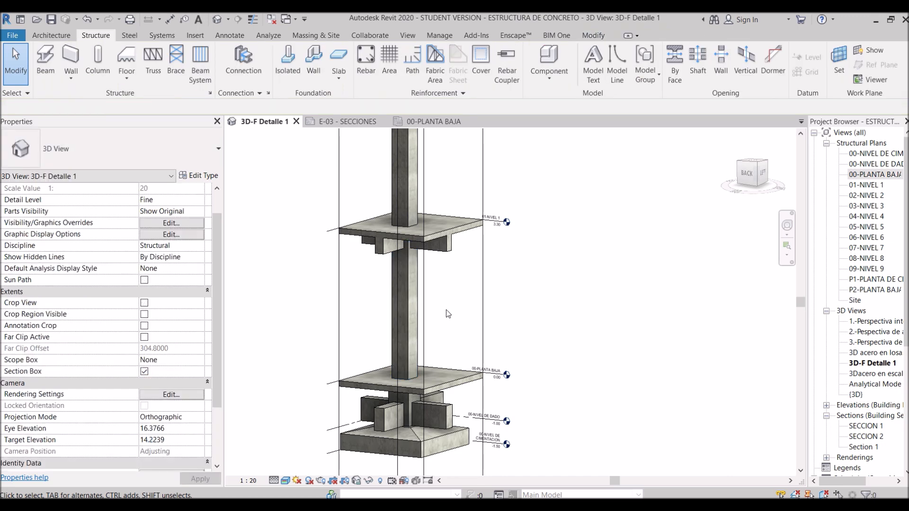
# Select the C1-40X40cm column between 01-NIVEL 1 and 02-NIVEL 2 and examine its Other Faces rebar cover options
pyautogui.moveTo(446, 310); pyautogui.dragTo(457, 356, button='middle')
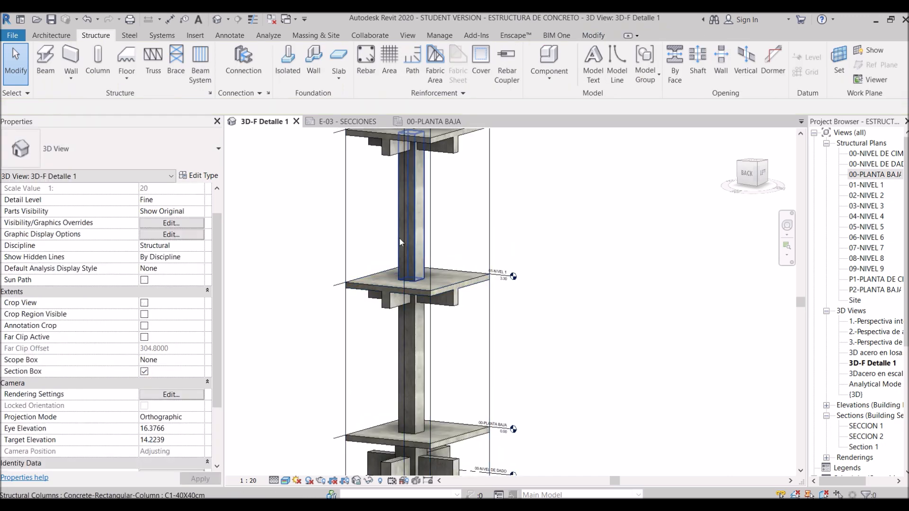
pyautogui.click(417, 214)
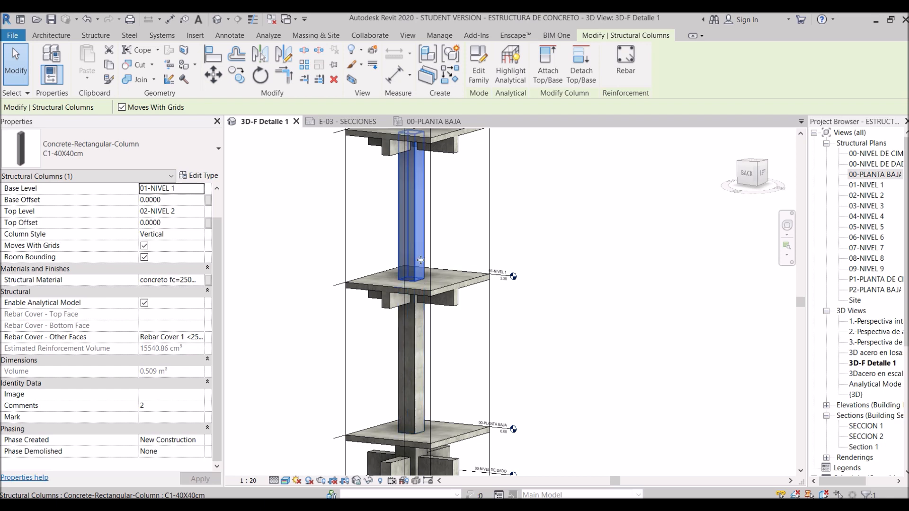
pyautogui.click(440, 235)
pyautogui.click(419, 234)
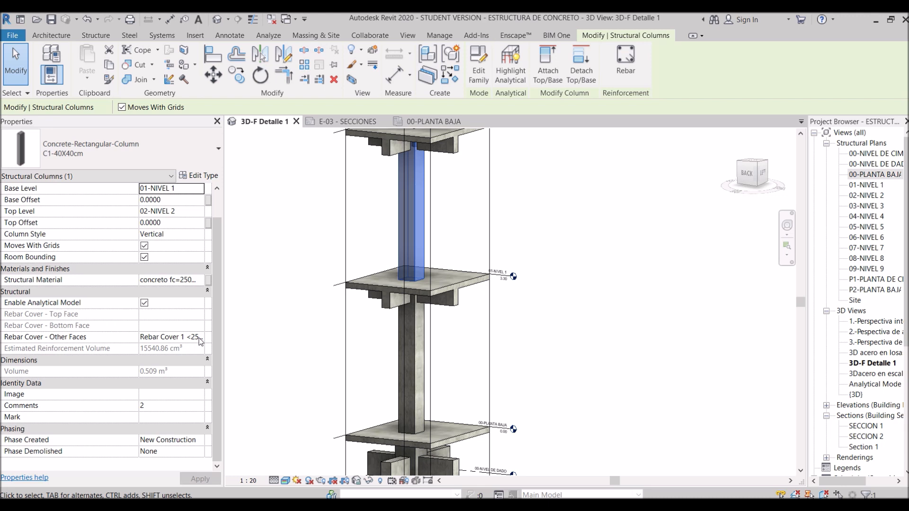
pyautogui.click(199, 341)
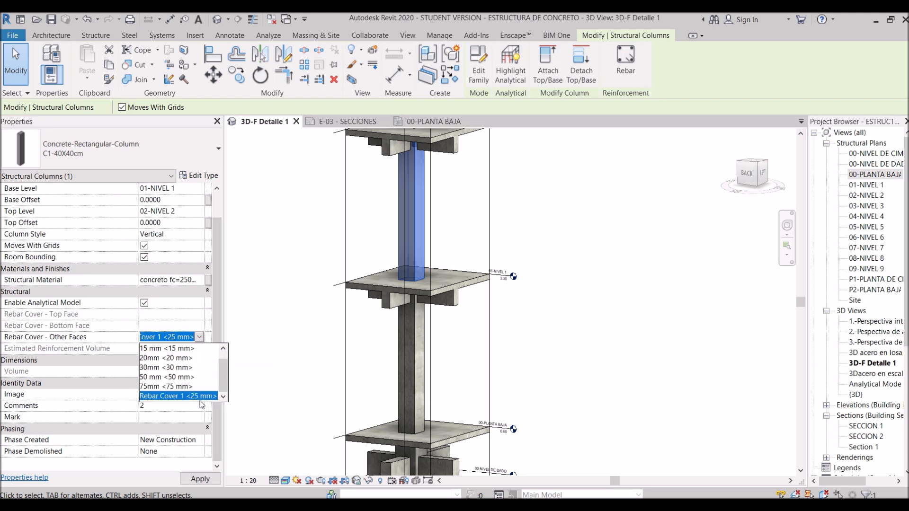
pyautogui.click(198, 398)
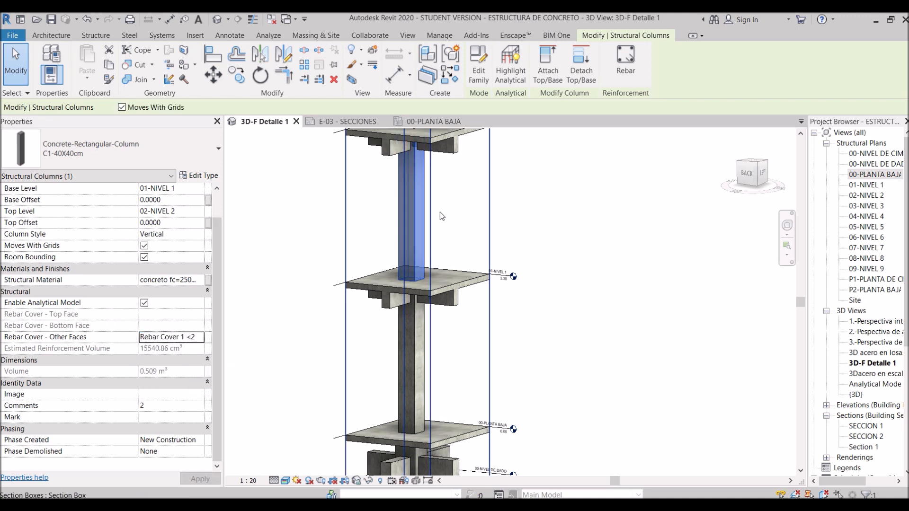
pyautogui.click(459, 213)
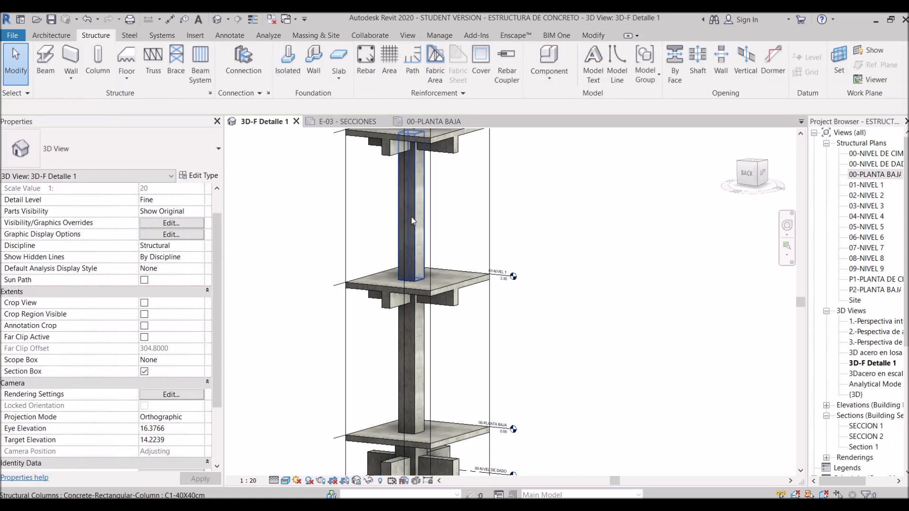
# Set the Other Faces rebar cover of the C1-40X40cm column between 01-NIVEL 1 and 02-NIVEL 2 to 20mm
pyautogui.click(421, 209)
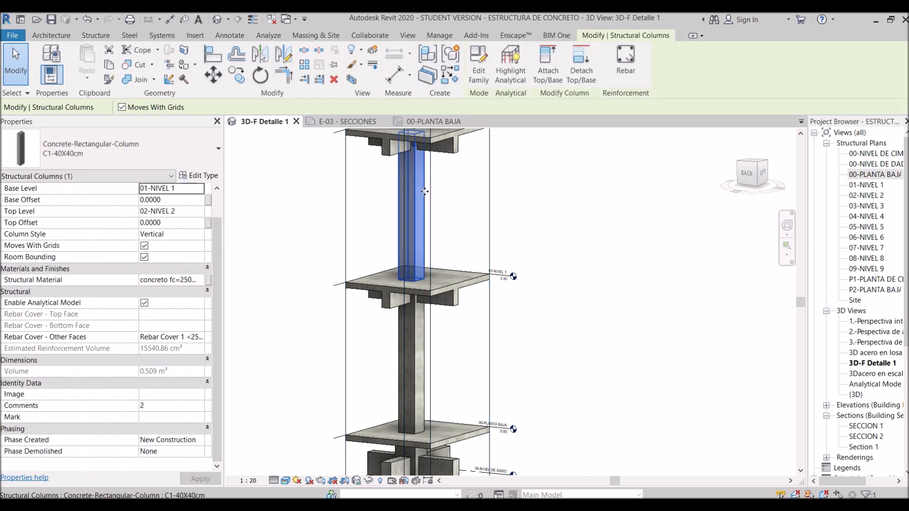
pyautogui.click(434, 220)
pyautogui.click(419, 219)
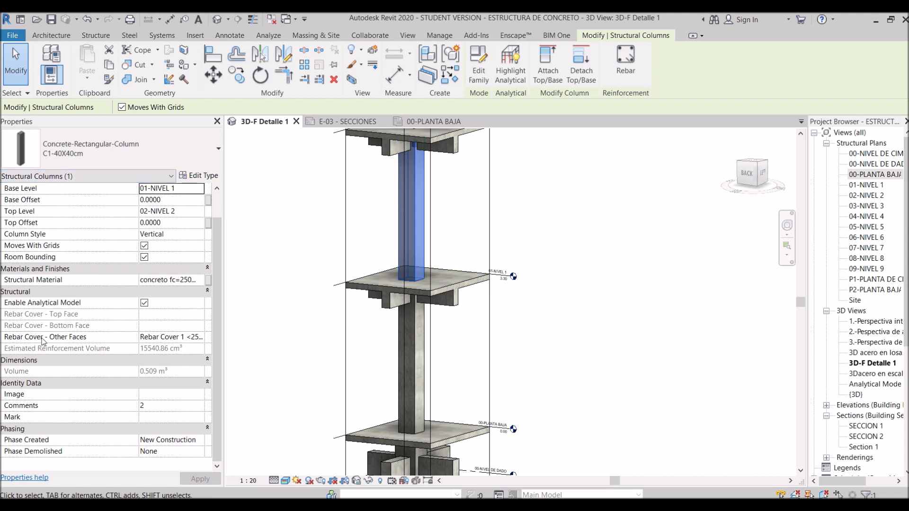
pyautogui.click(176, 337)
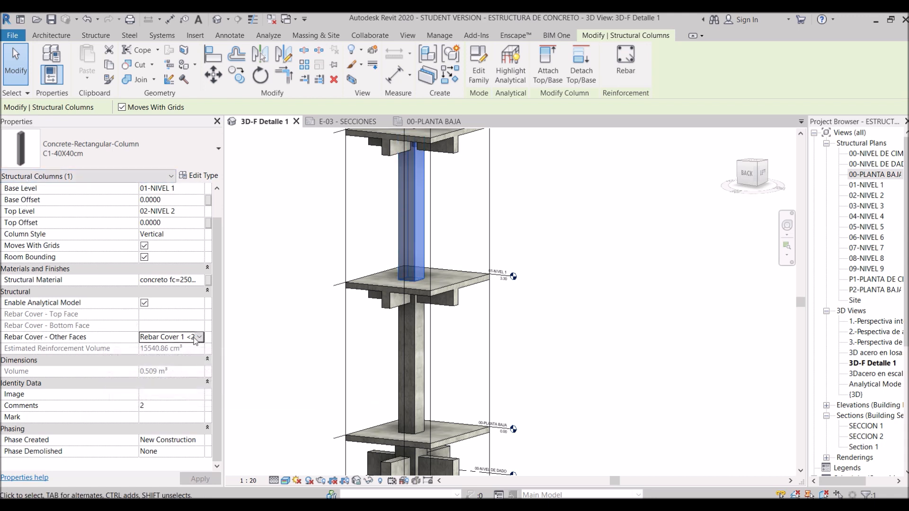
pyautogui.click(199, 337)
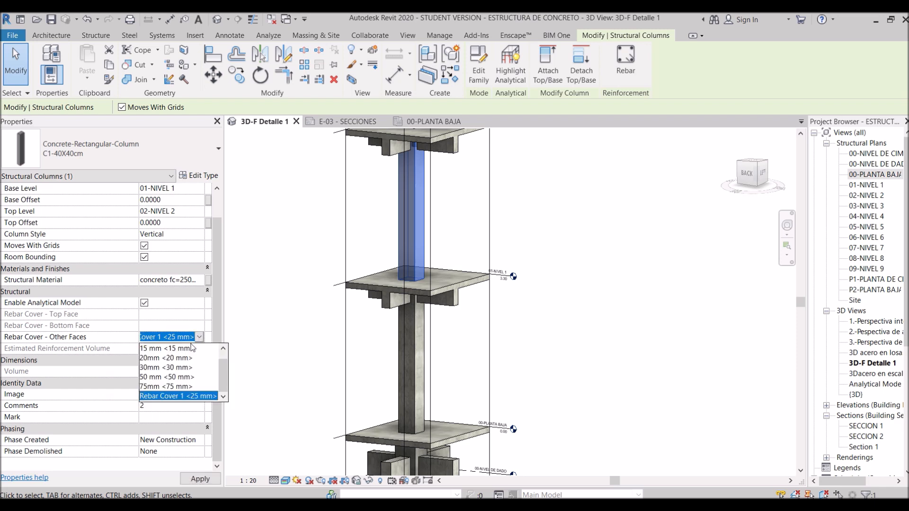
pyautogui.click(159, 358)
pyautogui.click(206, 480)
pyautogui.click(207, 480)
pyautogui.press('Escape')
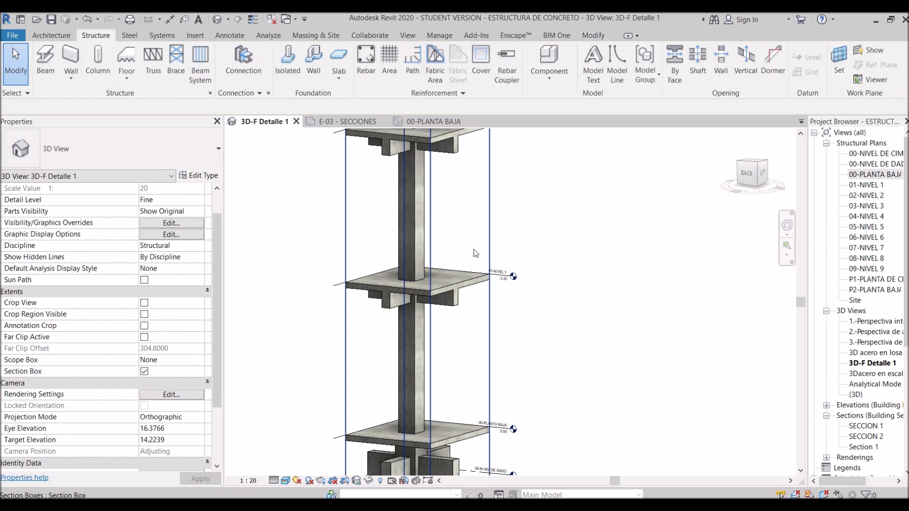
pyautogui.click(423, 260)
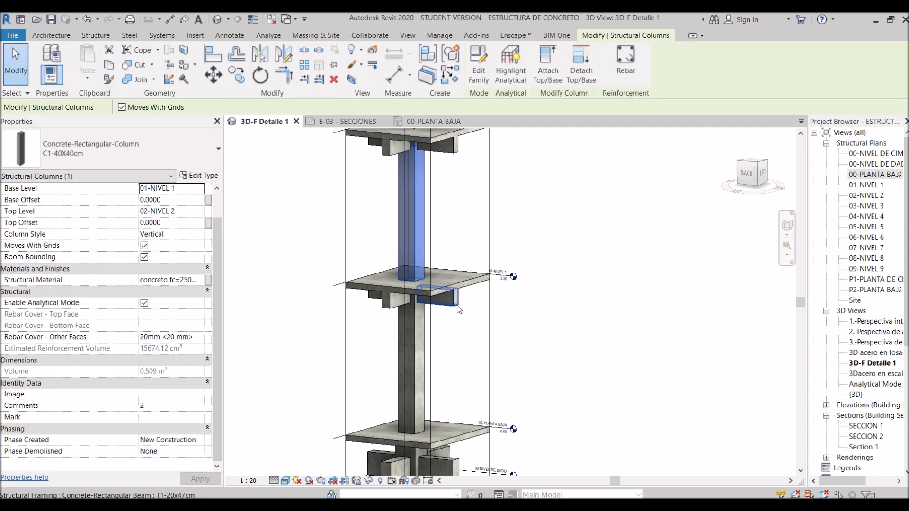
# Set the Other Faces rebar cover of a T1-20x47cm beam under the 02-NIVEL 2 slab to 20mm
pyautogui.scroll(-3, 468, 351)
pyautogui.scroll(2, 447, 222)
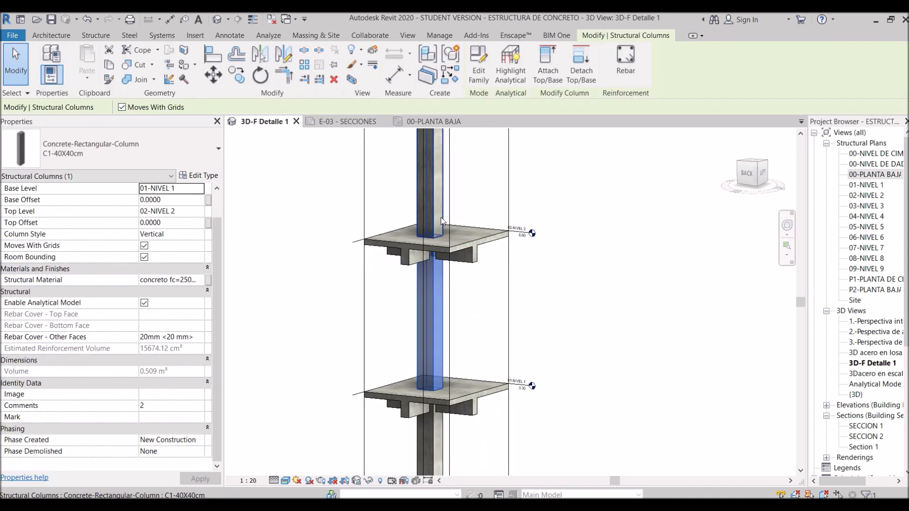
pyautogui.click(441, 217)
pyautogui.scroll(-1, 454, 257)
pyautogui.scroll(-1, 454, 257)
pyautogui.moveTo(453, 257)
pyautogui.keyDown('shift'); pyautogui.mouseDown(button='middle')
pyautogui.moveTo(448, 296)
pyautogui.moveTo(437, 278)
pyautogui.moveTo(445, 272)
pyautogui.mouseUp(button='middle'); pyautogui.keyUp('shift')
pyautogui.scroll(2, 459, 264)
pyautogui.click(409, 258)
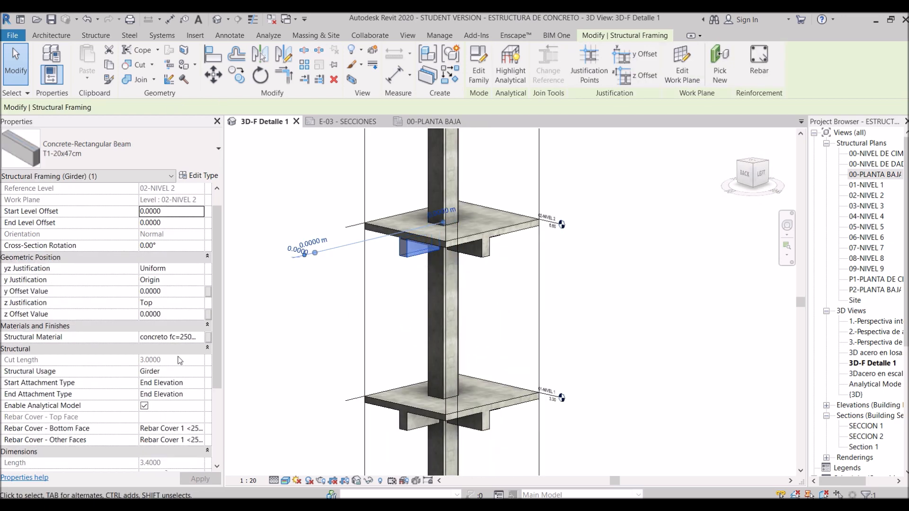
pyautogui.scroll(-3, 156, 395)
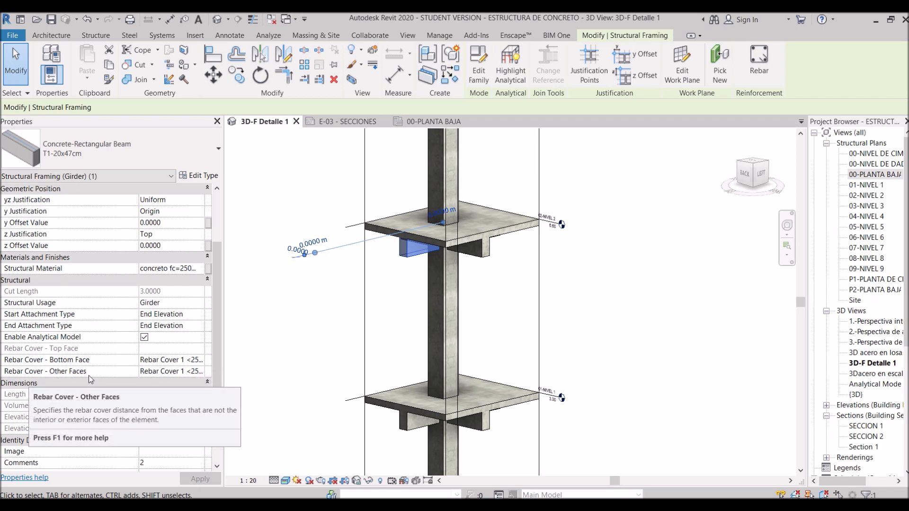
pyautogui.click(177, 372)
pyautogui.click(200, 372)
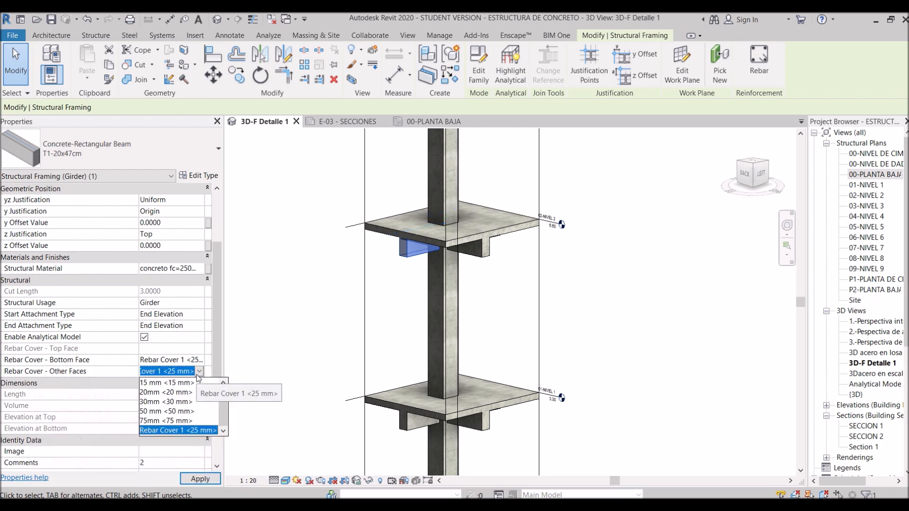
pyautogui.click(200, 372)
pyautogui.click(200, 372)
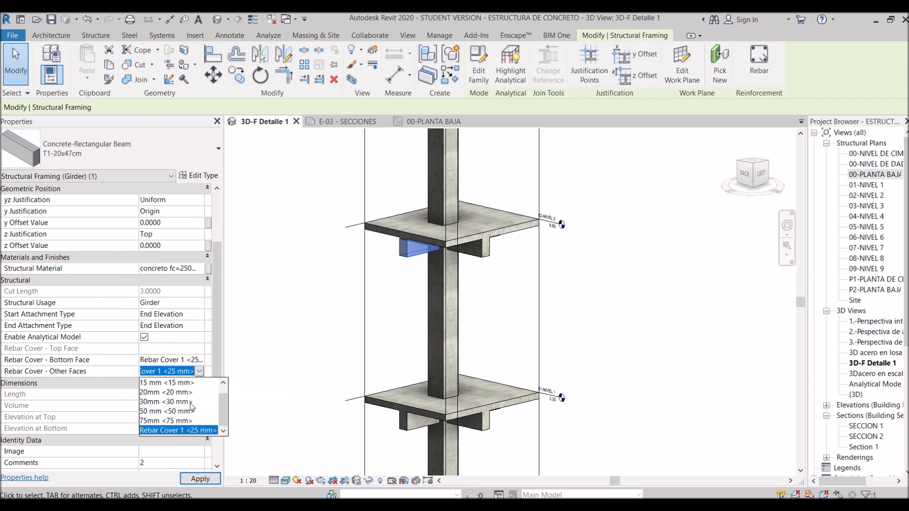
pyautogui.click(151, 398)
# Set the same T1-20x47cm beam's Bottom Face rebar cover to 20mm, apply the changes and recheck its cover properties
pyautogui.click(200, 362)
pyautogui.click(200, 362)
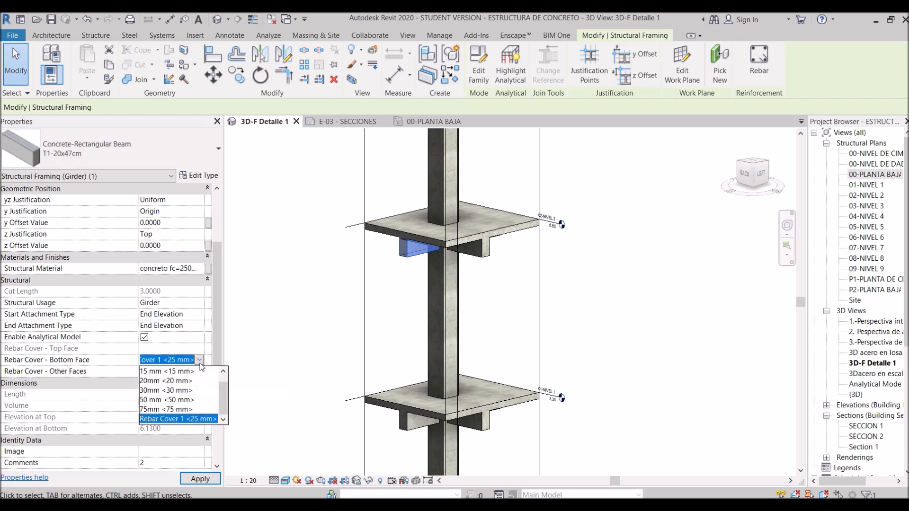
pyautogui.click(169, 383)
pyautogui.click(199, 479)
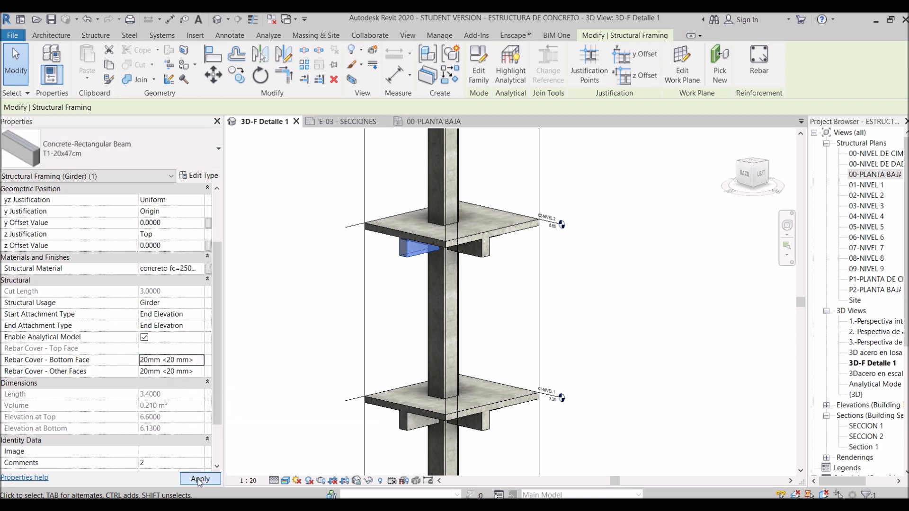
pyautogui.click(401, 314)
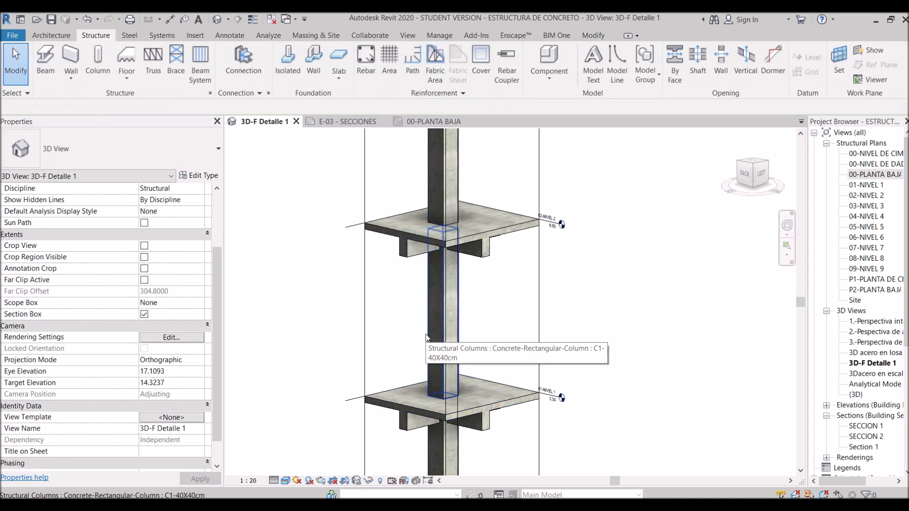
pyautogui.click(410, 261)
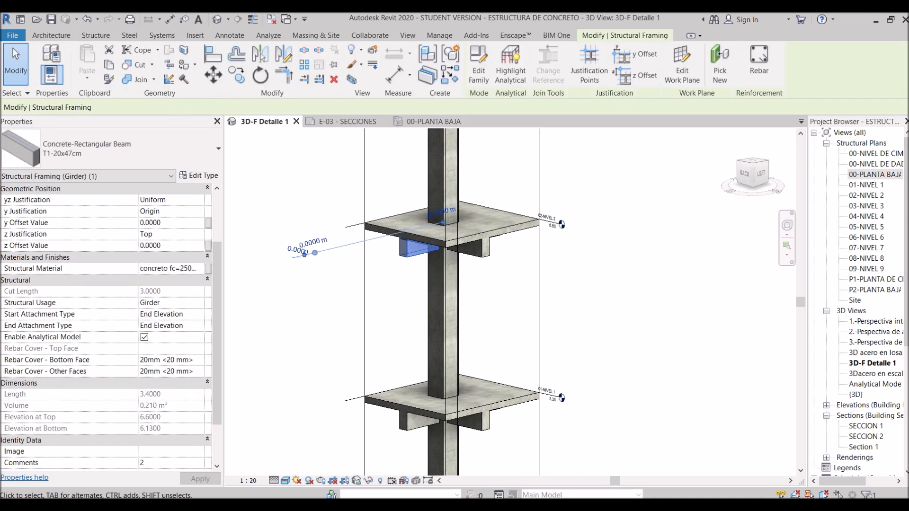
# Switch to the CDMX norms PDF in Adobe Acrobat Reader and review the reinforcement cover requirements in sections 4.9.1 to 4.9.3
pyautogui.hotkey('alt', 'Tab')
pyautogui.scroll(-3, 429, 307)
pyautogui.scroll(3, 421, 307)
pyautogui.scroll(10, 419, 306)
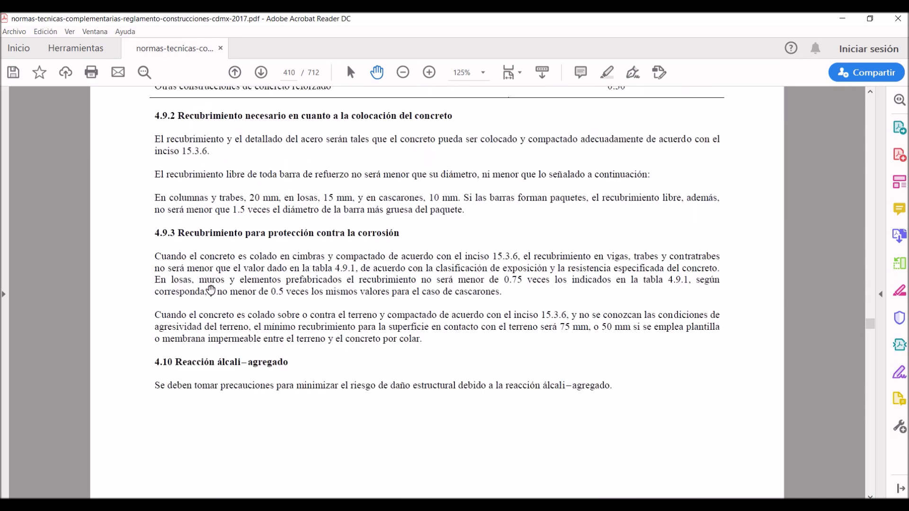
pyautogui.scroll(5, 211, 291)
pyautogui.scroll(8, 245, 274)
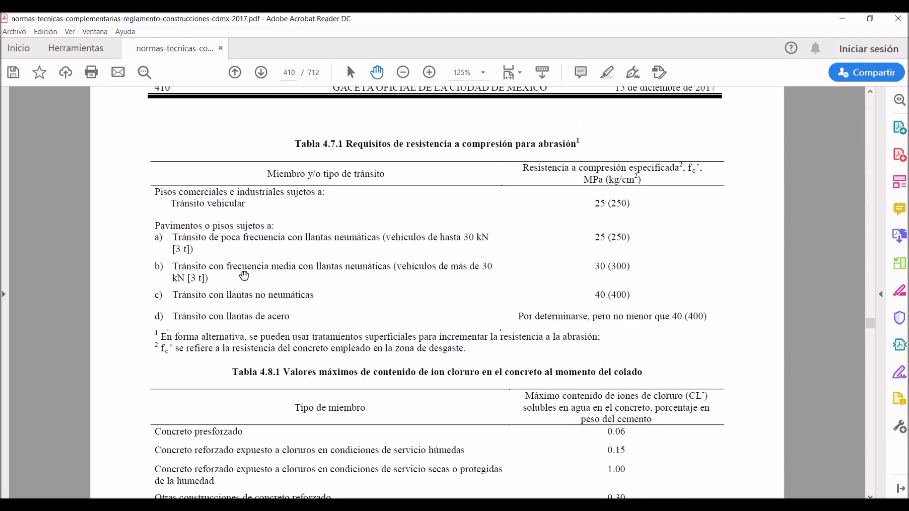
pyautogui.scroll(18, 243, 276)
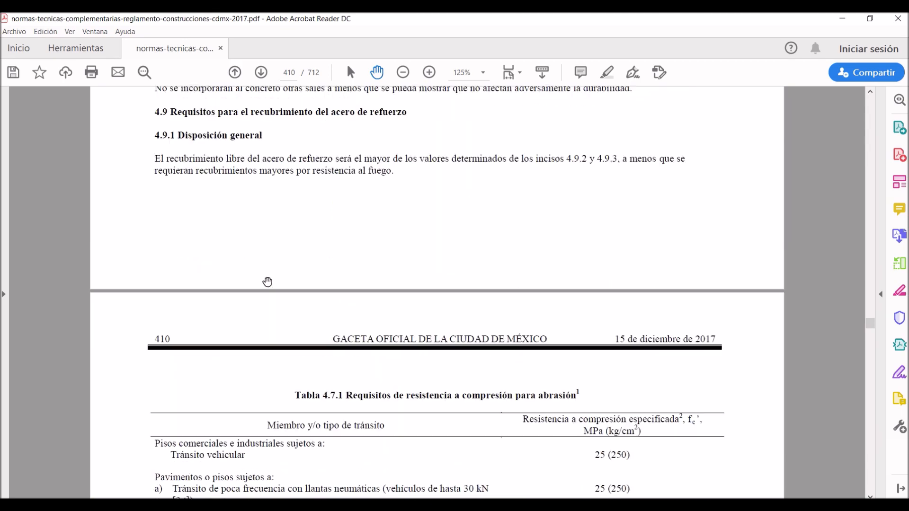
pyautogui.scroll(-13, 341, 280)
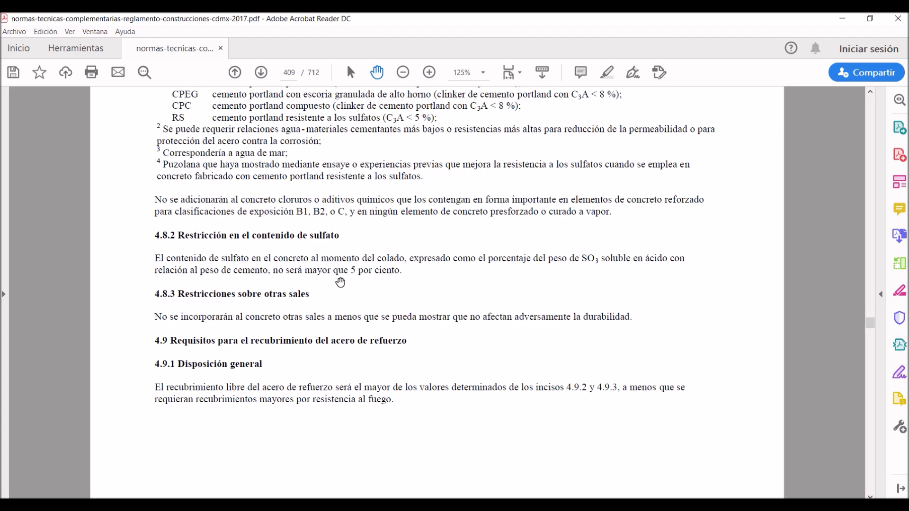
pyautogui.scroll(-20, 377, 291)
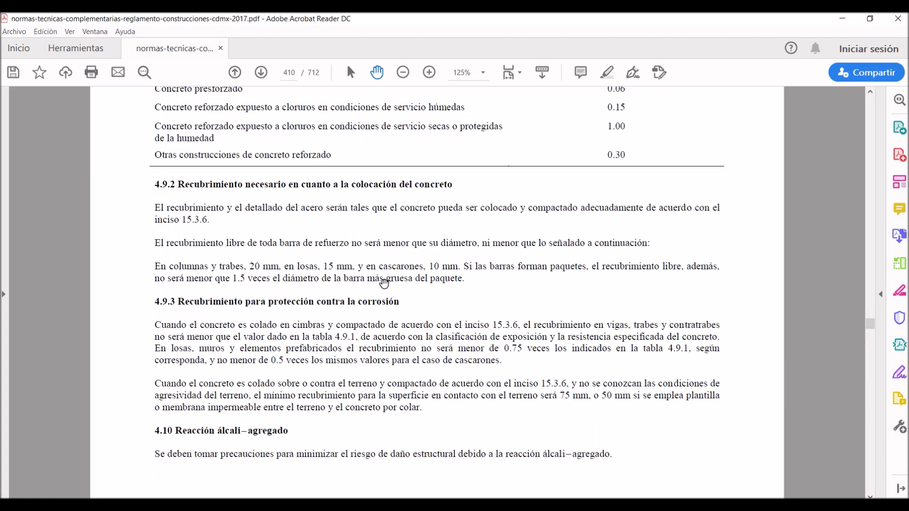
pyautogui.scroll(2, 482, 271)
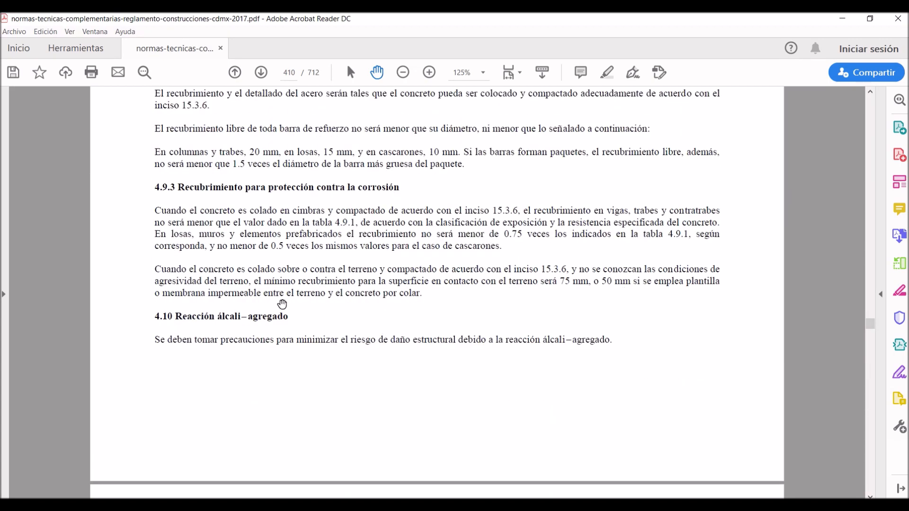
# Capture the last paragraph of section 4.9.3, on concrete cast against the ground, and copy the screenshot to the clipboard
pyautogui.press('Print')
pyautogui.moveTo(138, 246); pyautogui.dragTo(762, 309)
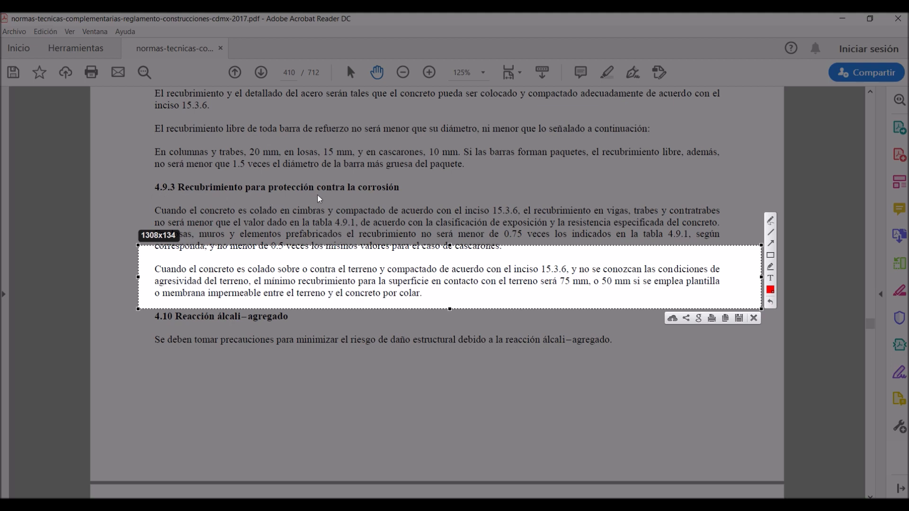
pyautogui.hotkey('ctrl', 'c')
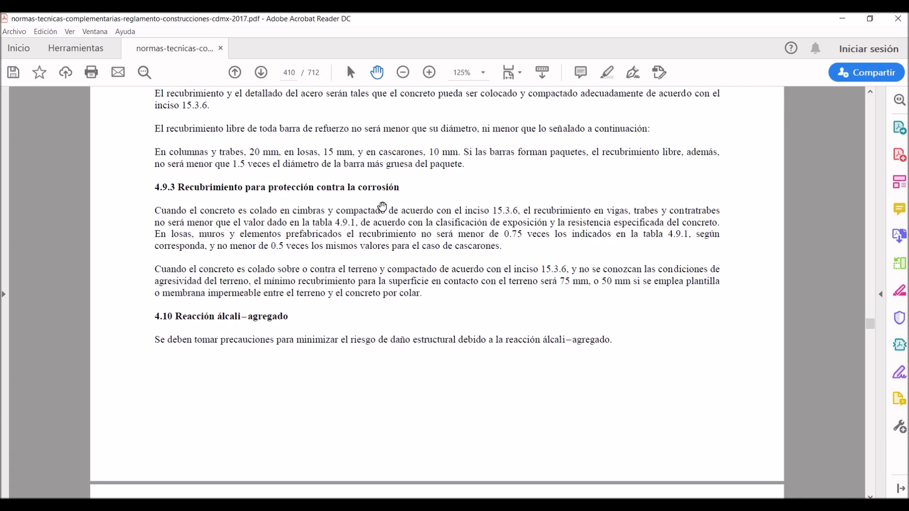
# Switch back to Revit, clear the beam selection and examine the column and its floors in the 3D-F Detalle 1 view
pyautogui.scroll(-3, 423, 409)
pyautogui.click(453, 506)
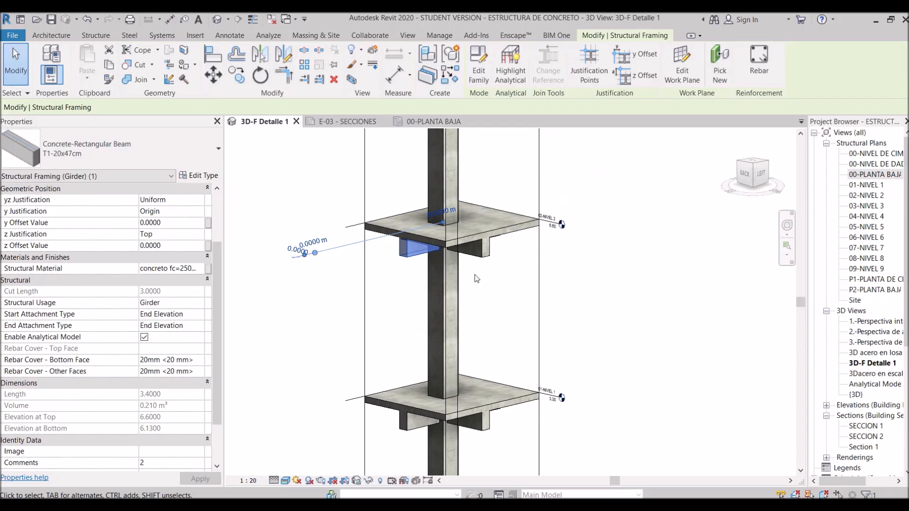
pyautogui.click(558, 280)
pyautogui.scroll(-4, 558, 279)
pyautogui.scroll(2, 473, 284)
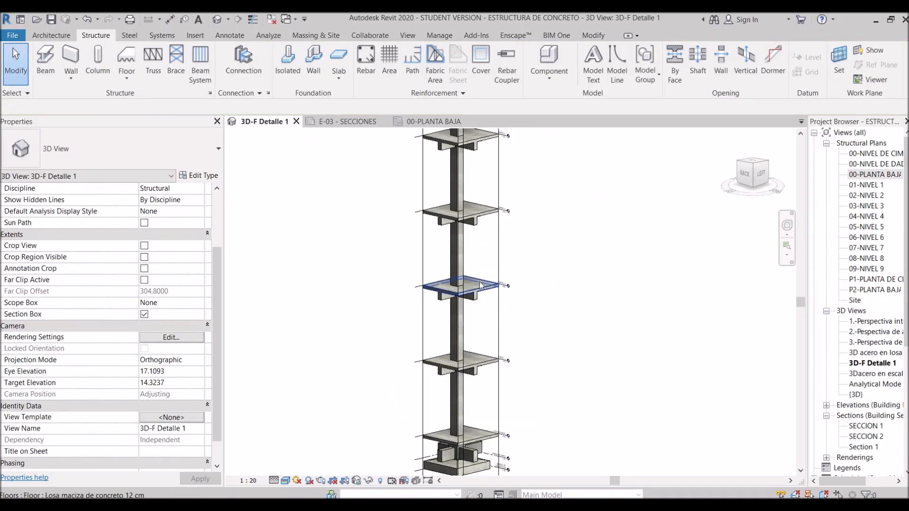
pyautogui.click(456, 252)
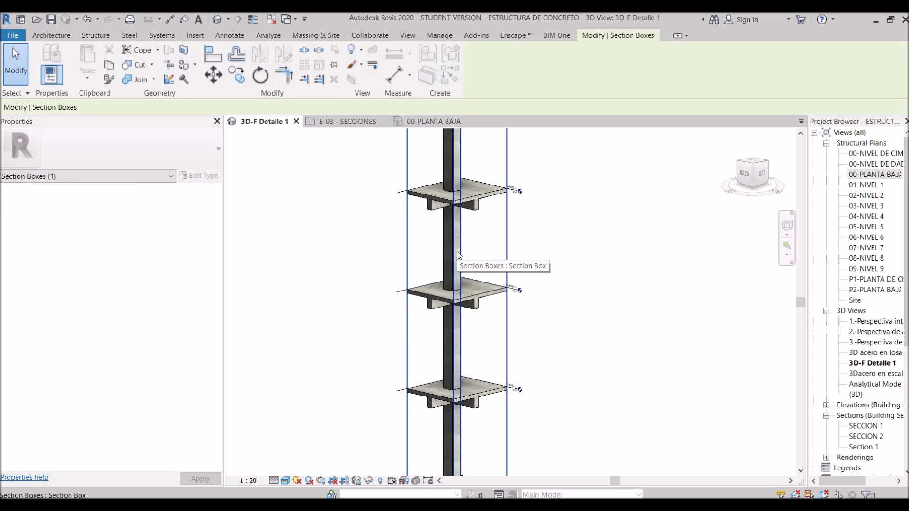
pyautogui.click(492, 264)
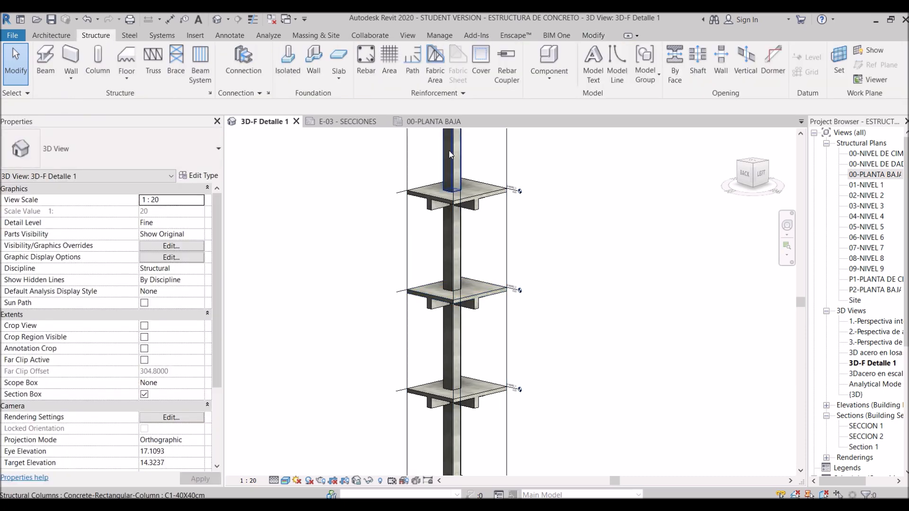
# Select the section box in 3D-F Detalle 1 and locate its outline in the 00-PLANTA BAJA plan
pyautogui.click(432, 122)
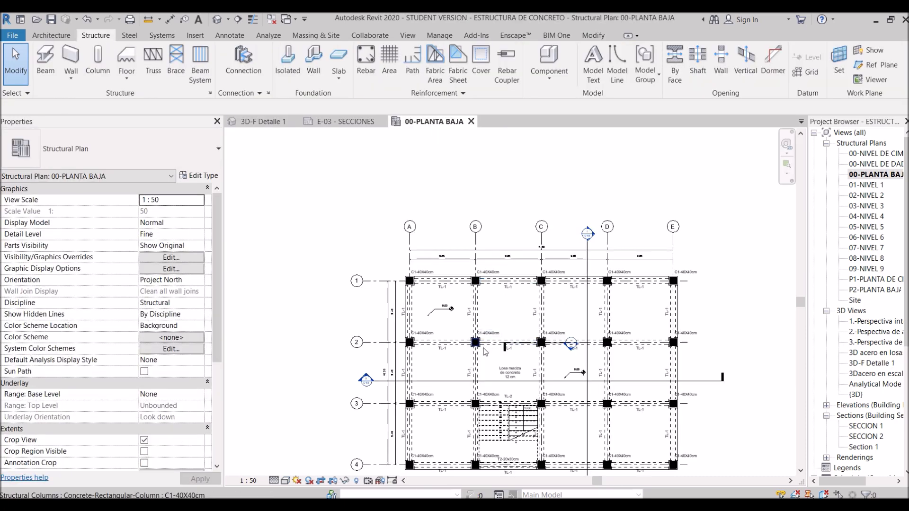
pyautogui.scroll(5, 485, 344)
pyautogui.scroll(-5, 412, 277)
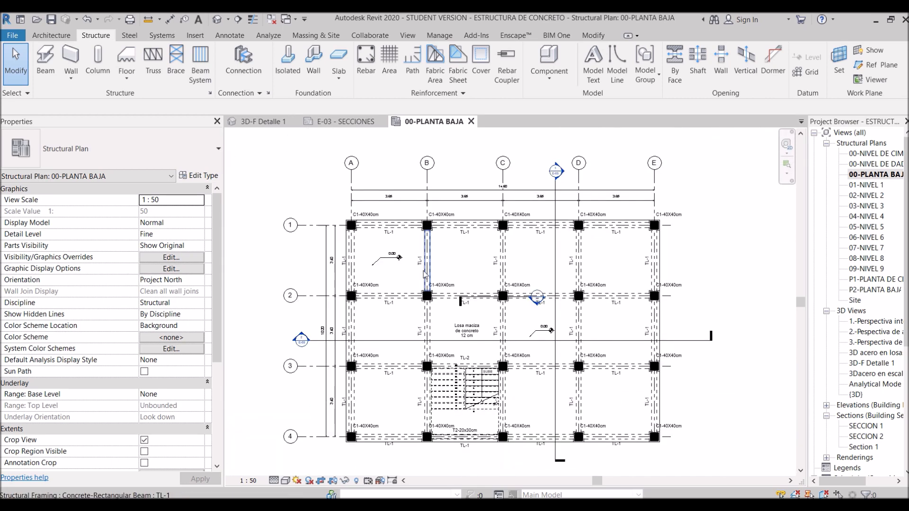
pyautogui.click(259, 123)
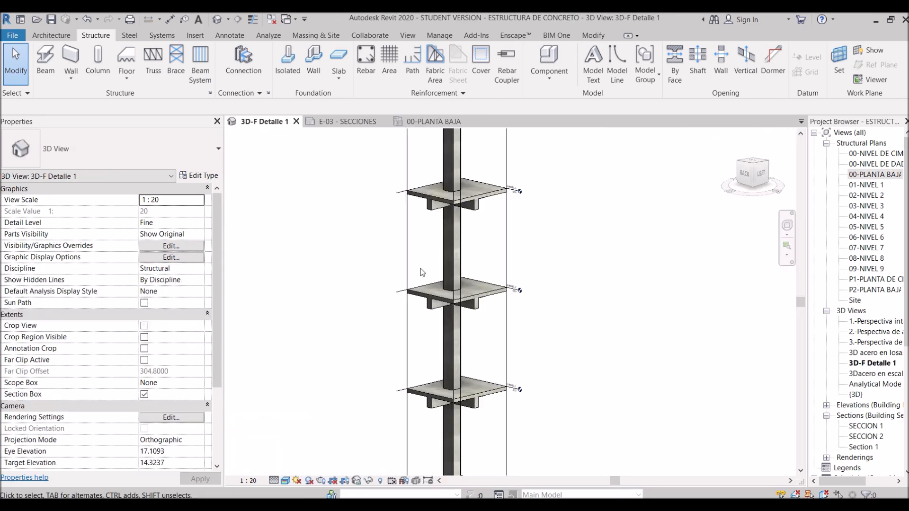
pyautogui.click(506, 262)
pyautogui.click(426, 124)
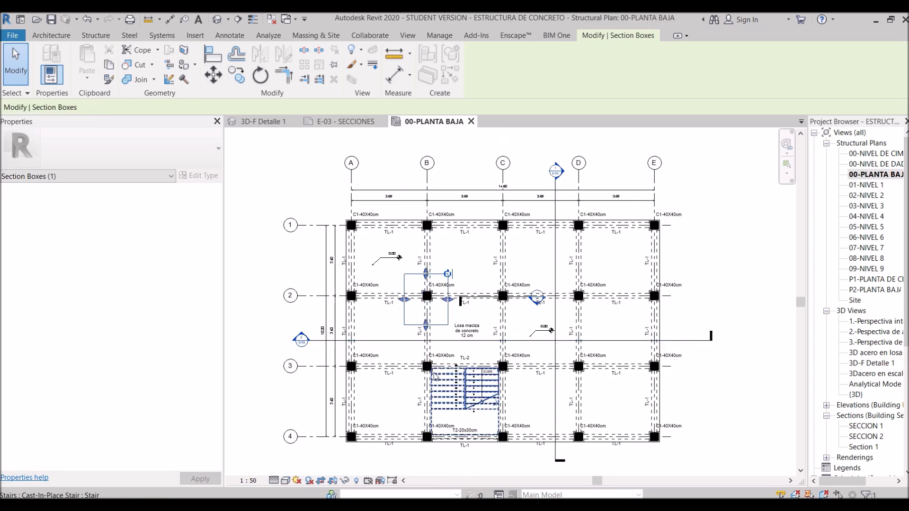
pyautogui.scroll(5, 434, 317)
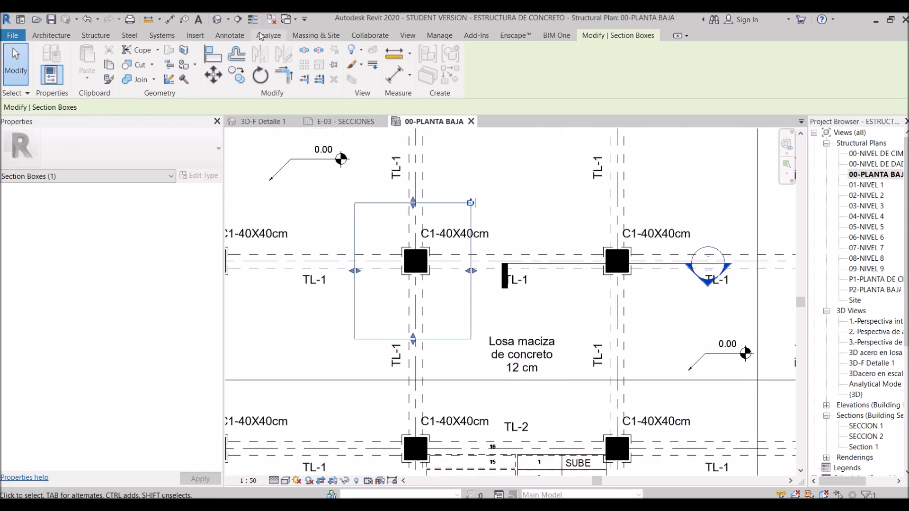
# Draw a vertical building section through the C1-40X40cm column at grids B and 2 in 00-PLANTA BAJA, looking toward grid C
pyautogui.click(234, 22)
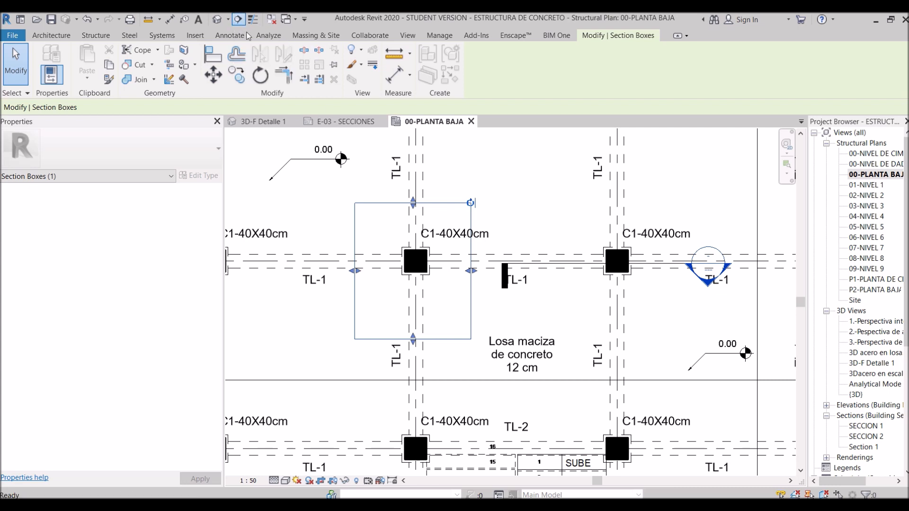
pyautogui.scroll(3, 420, 199)
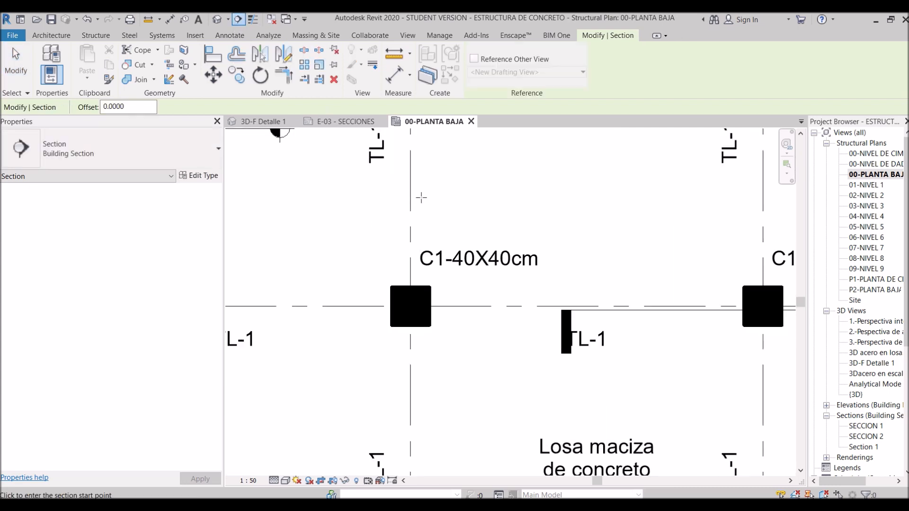
pyautogui.click(419, 196)
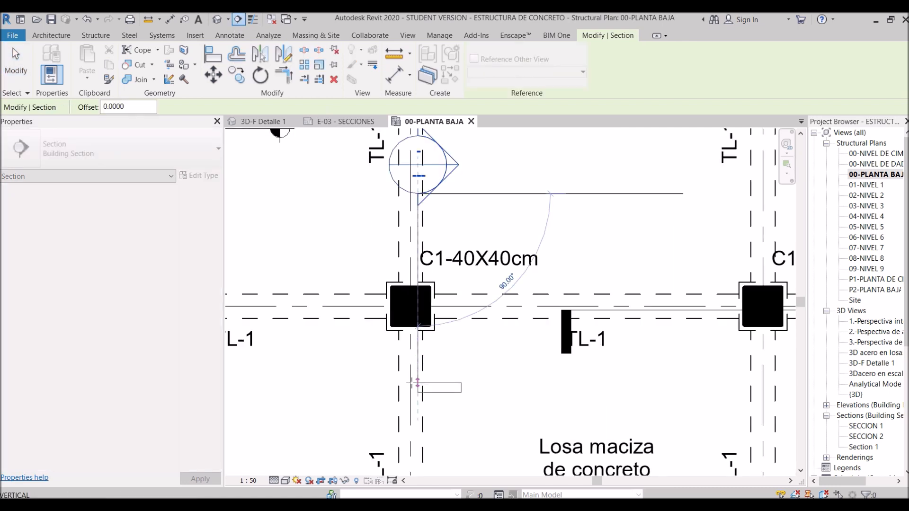
pyautogui.click(419, 399)
pyautogui.press('Escape')
pyautogui.press('Escape')
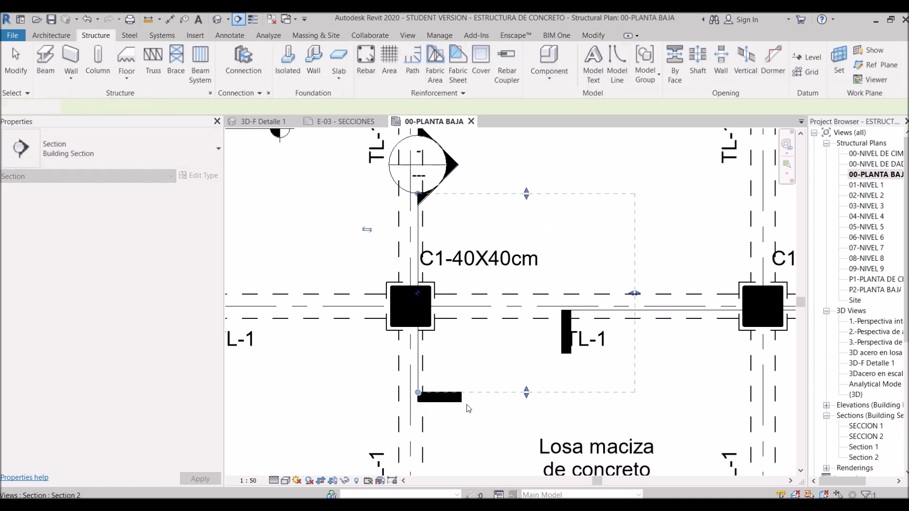
pyautogui.scroll(-2, 518, 357)
pyautogui.scroll(-1, 506, 360)
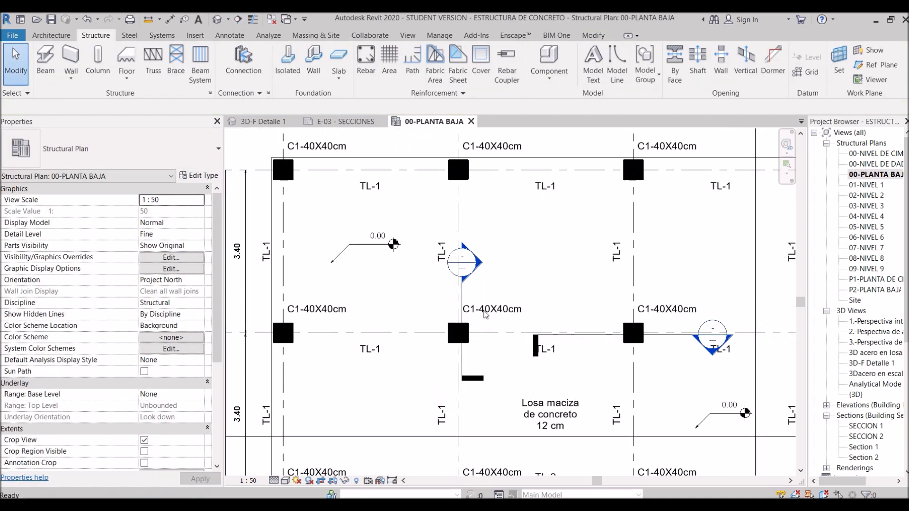
# Open the new section view and set its scale to 1:20
pyautogui.doubleClick(479, 271)
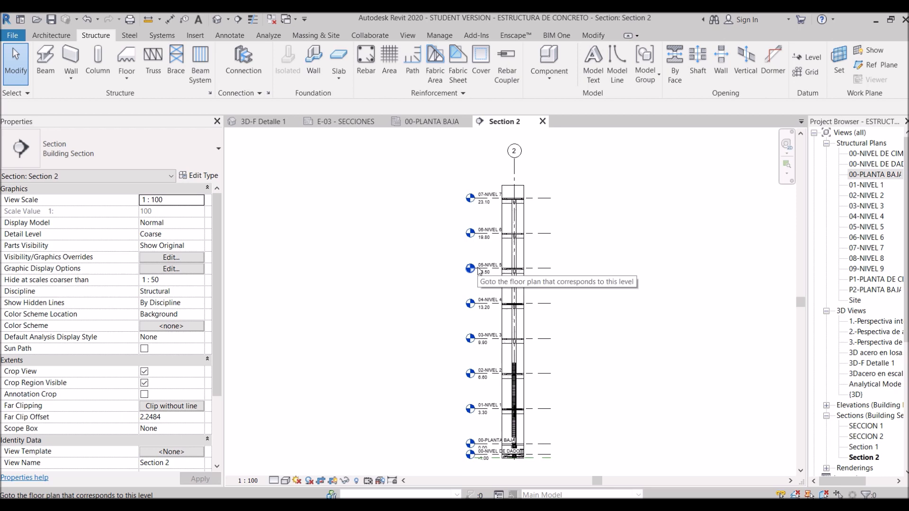
pyautogui.scroll(5, 519, 441)
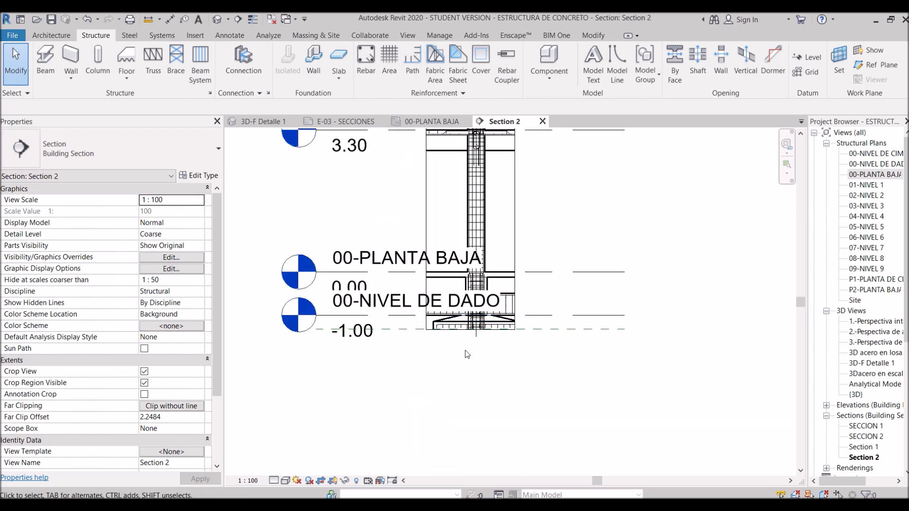
pyautogui.click(246, 480)
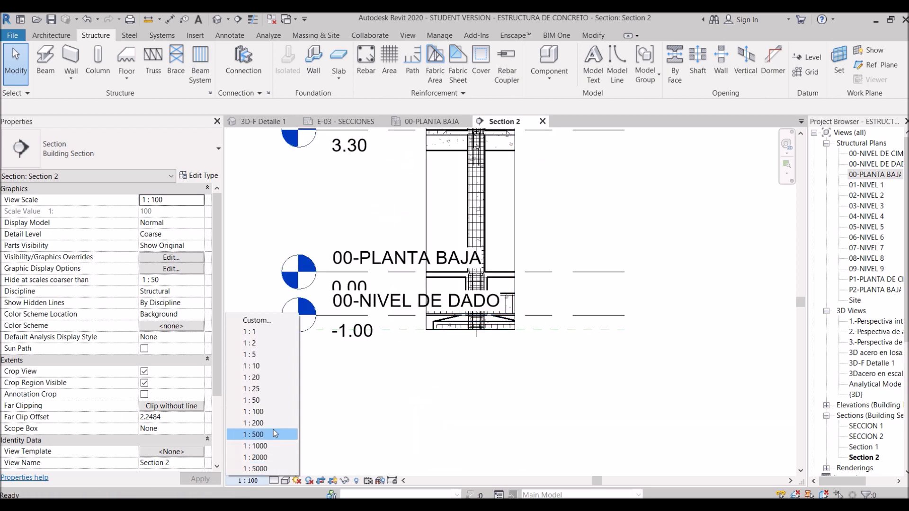
pyautogui.click(272, 377)
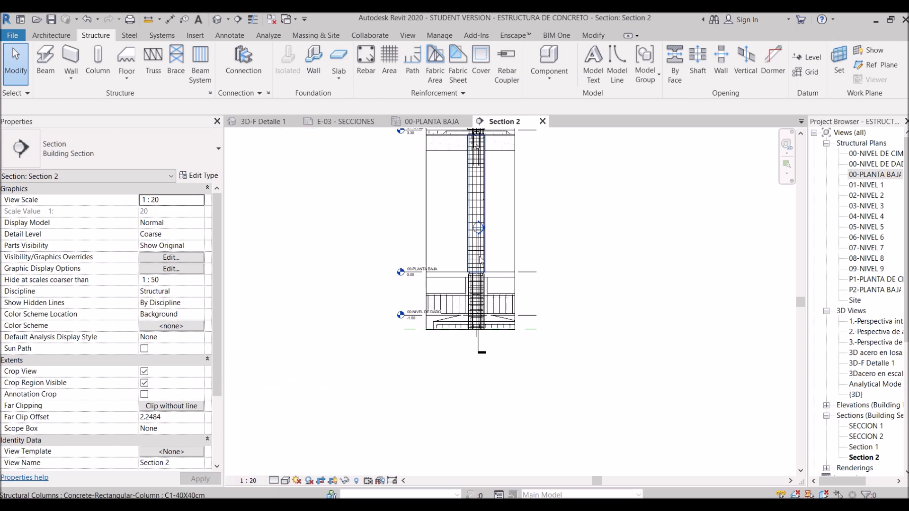
# Extend the section's crop region below 00-NIVEL DE CIMENTACION and widen it to include the neighbouring column and footing
pyautogui.scroll(3, 522, 332)
pyautogui.click(519, 366)
pyautogui.moveTo(468, 366); pyautogui.dragTo(466, 429)
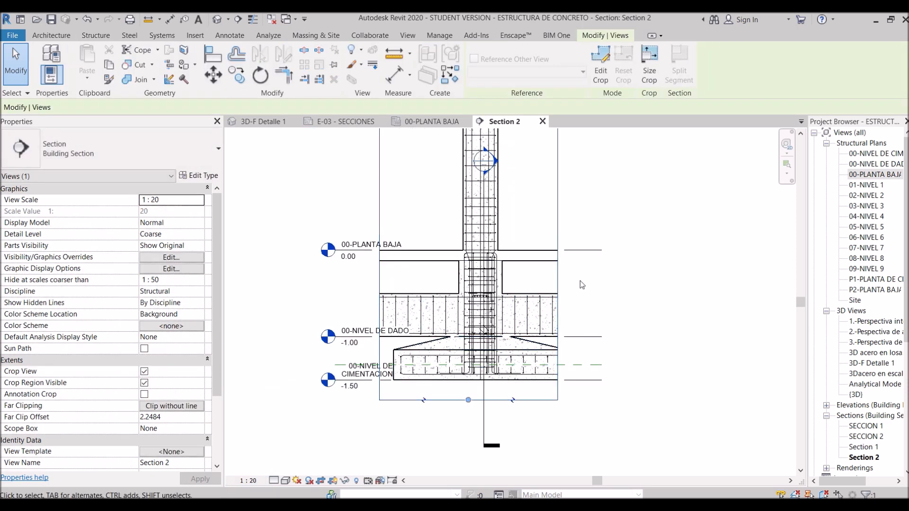
pyautogui.scroll(-2, 580, 280)
pyautogui.moveTo(579, 298); pyautogui.dragTo(512, 339, button='middle')
pyautogui.scroll(-2, 513, 340)
pyautogui.scroll(-2, 524, 214)
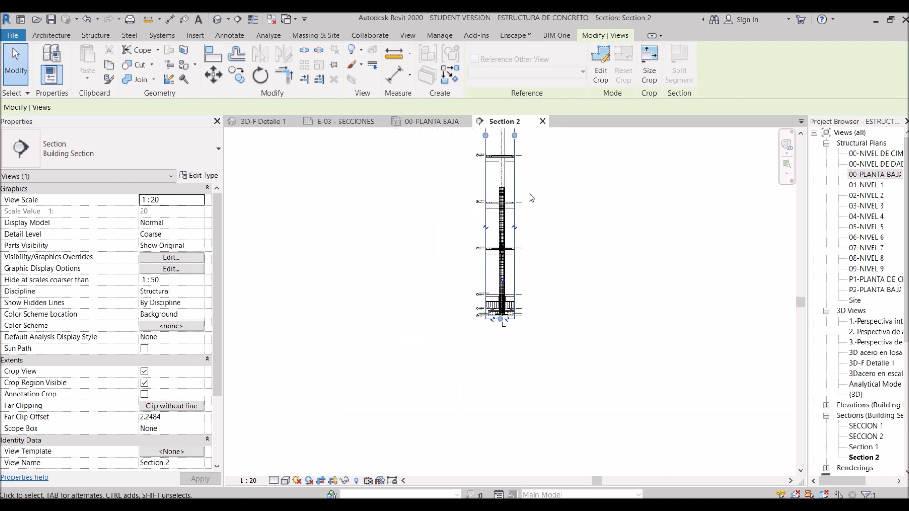
pyautogui.moveTo(515, 135); pyautogui.dragTo(552, 161)
pyautogui.scroll(2, 564, 307)
pyautogui.scroll(6, 457, 322)
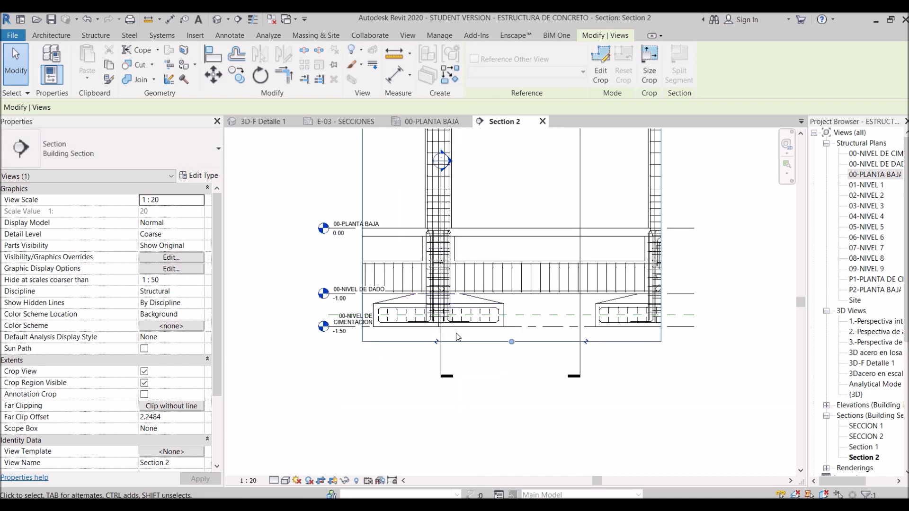
# Set the detail level of the Section 2 view to Fine and deselect the crop region
pyautogui.click(274, 481)
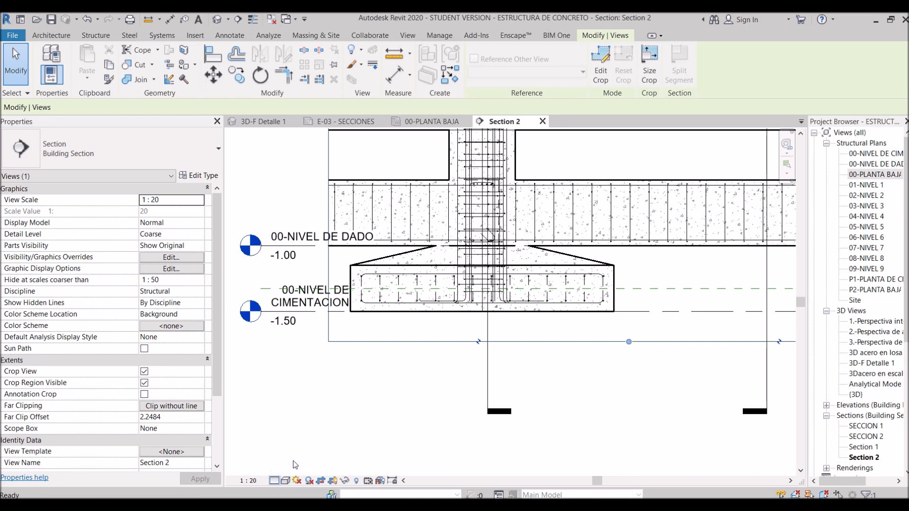
pyautogui.click(367, 351)
pyautogui.scroll(3, 445, 315)
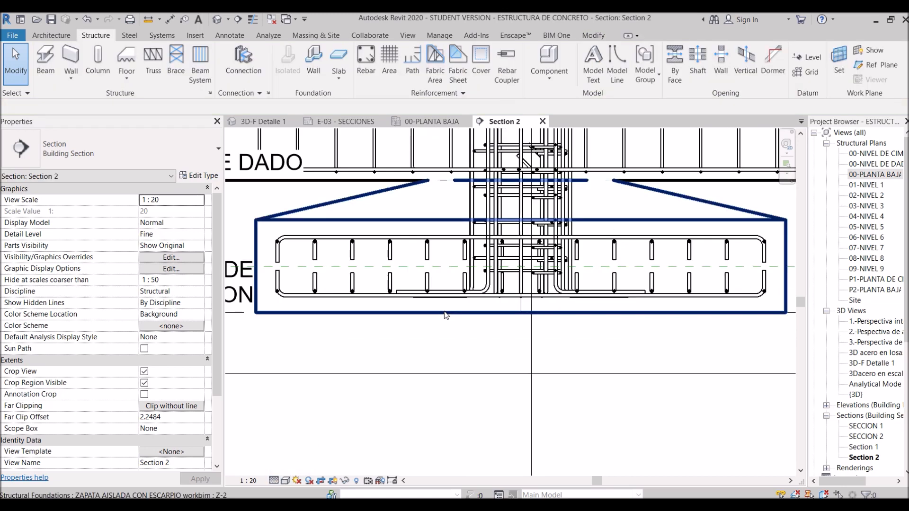
# Check footing Z-2's rebar cover properties and inspect the position of its bottom #4 bar up close
pyautogui.click(403, 309)
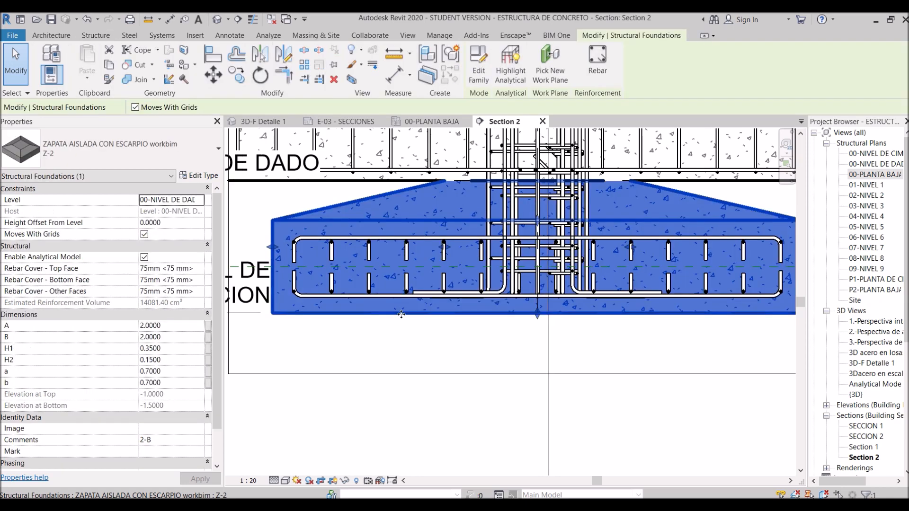
pyautogui.click(409, 325)
pyautogui.click(376, 298)
pyautogui.press('Escape')
pyautogui.click(372, 299)
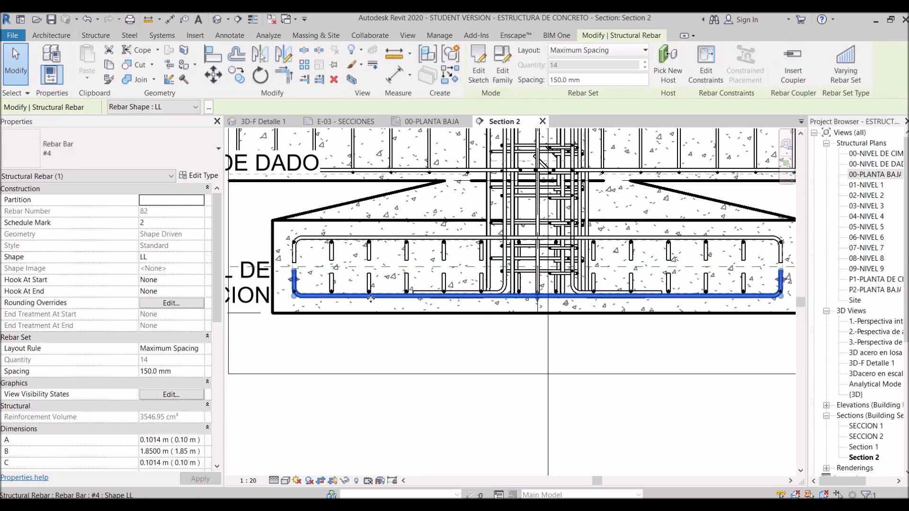
pyautogui.scroll(5, 371, 299)
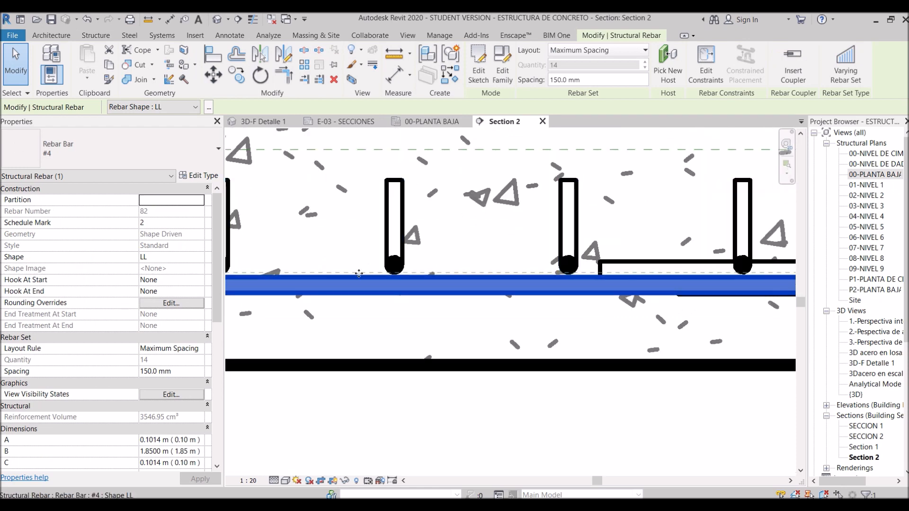
pyautogui.scroll(-2, 371, 273)
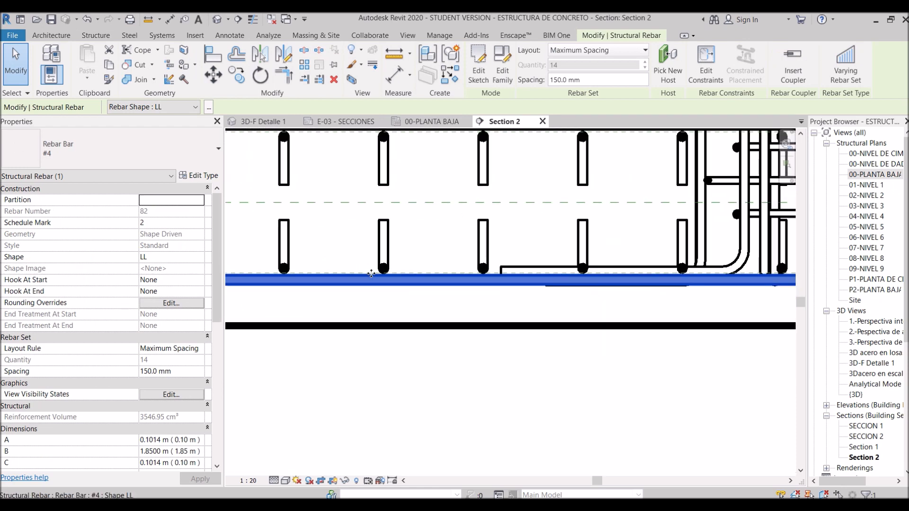
pyautogui.scroll(-2, 371, 273)
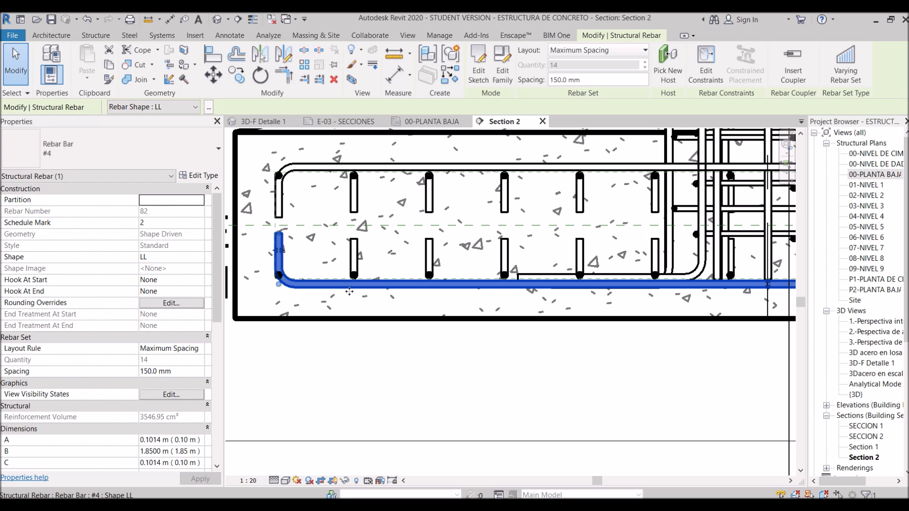
# Recheck footing Z-2's covers, then reselect its bottom #4 bar and examine the gap to the footing's underside
pyautogui.press('Escape')
pyautogui.click(384, 306)
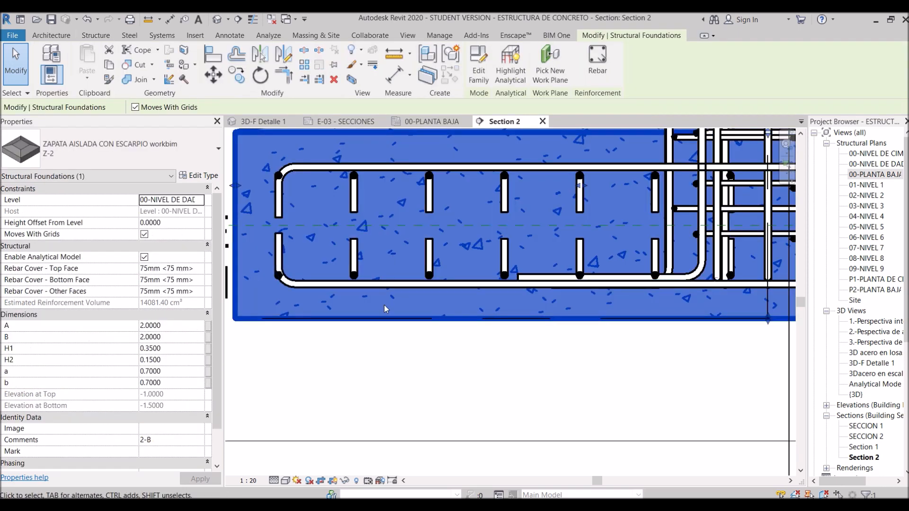
pyautogui.press('Escape')
pyautogui.click(381, 283)
pyautogui.scroll(3, 391, 281)
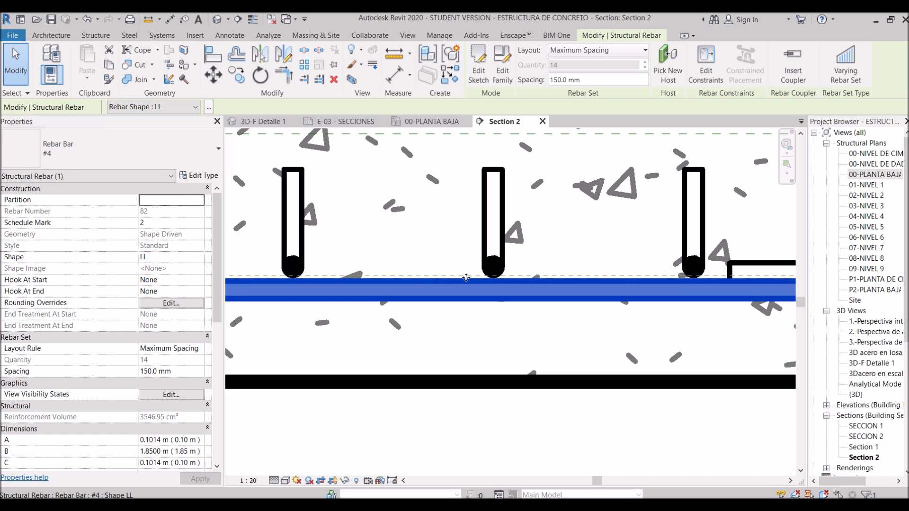
pyautogui.scroll(-5, 585, 282)
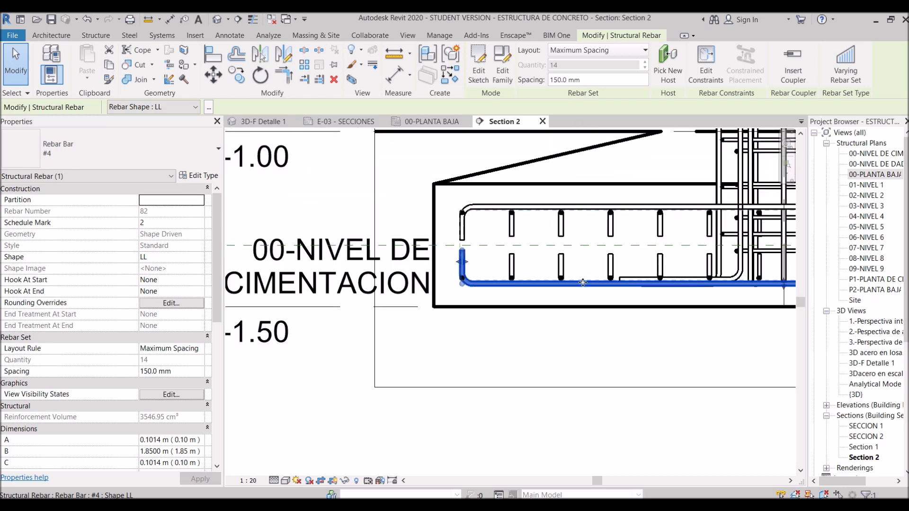
pyautogui.scroll(6, 606, 288)
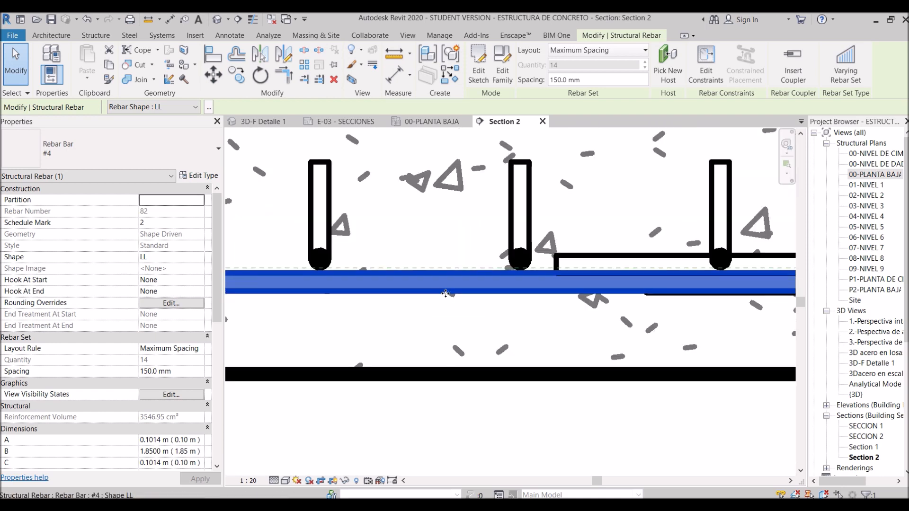
pyautogui.scroll(-5, 445, 293)
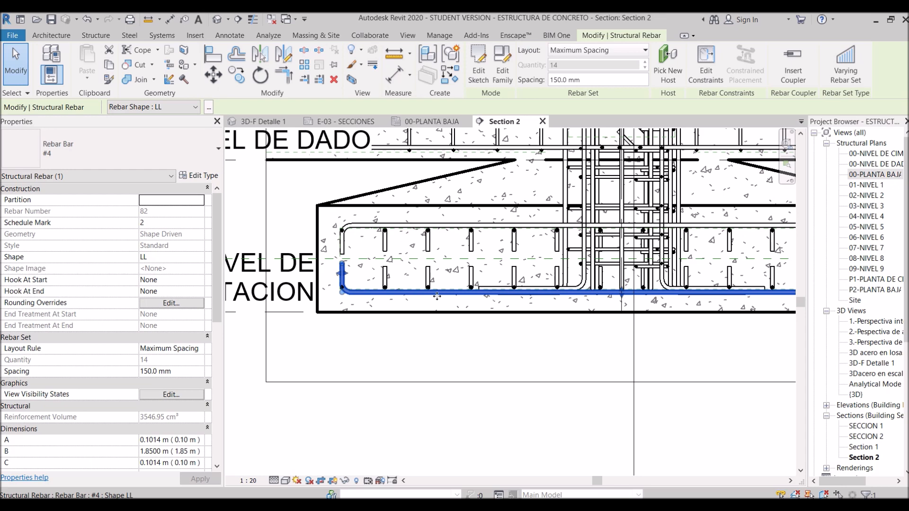
pyautogui.scroll(5, 442, 294)
pyautogui.scroll(-2, 482, 289)
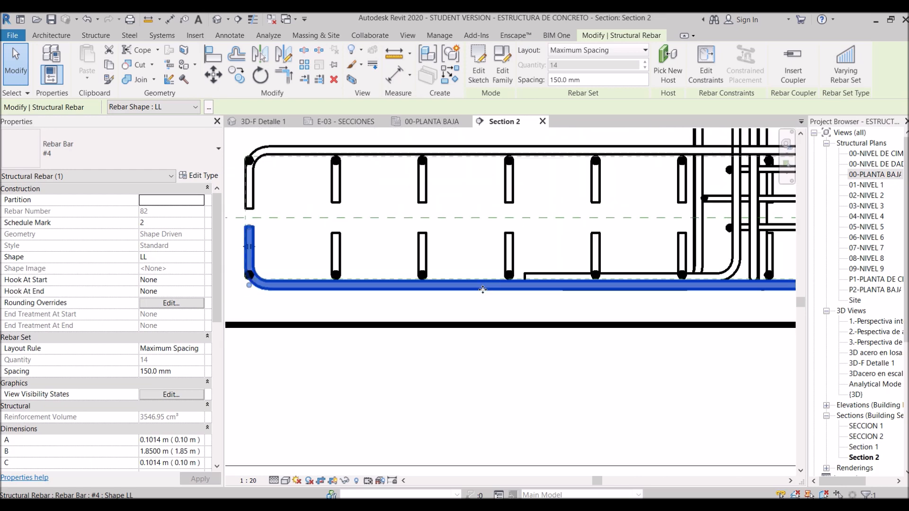
pyautogui.scroll(-4, 482, 290)
pyautogui.scroll(3, 500, 274)
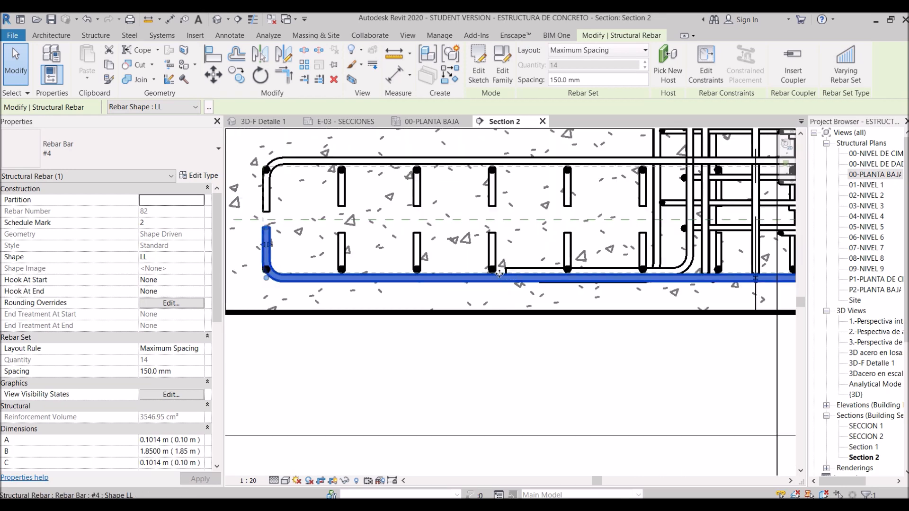
# Try nudging footing Z-2's bottom #4 bar set upward in the section, and return it to its starting position
pyautogui.scroll(1, 499, 273)
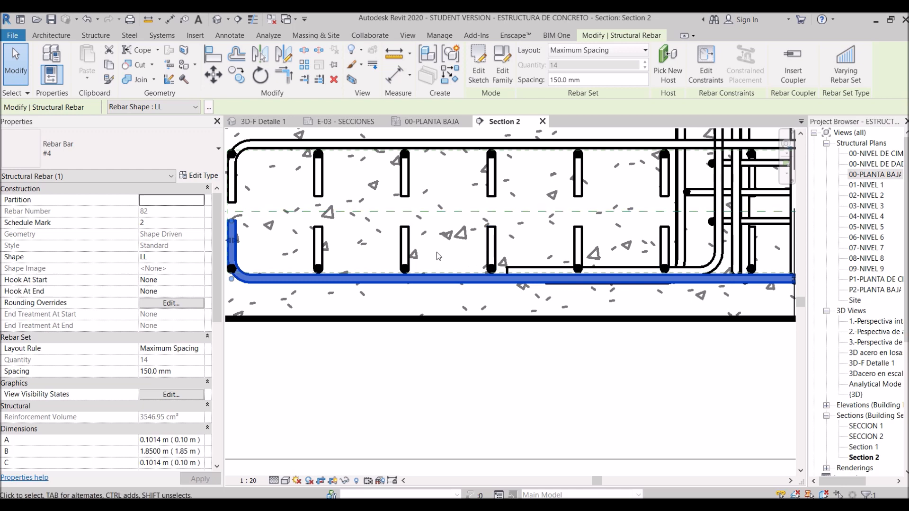
pyautogui.press('Escape')
pyautogui.click(451, 281)
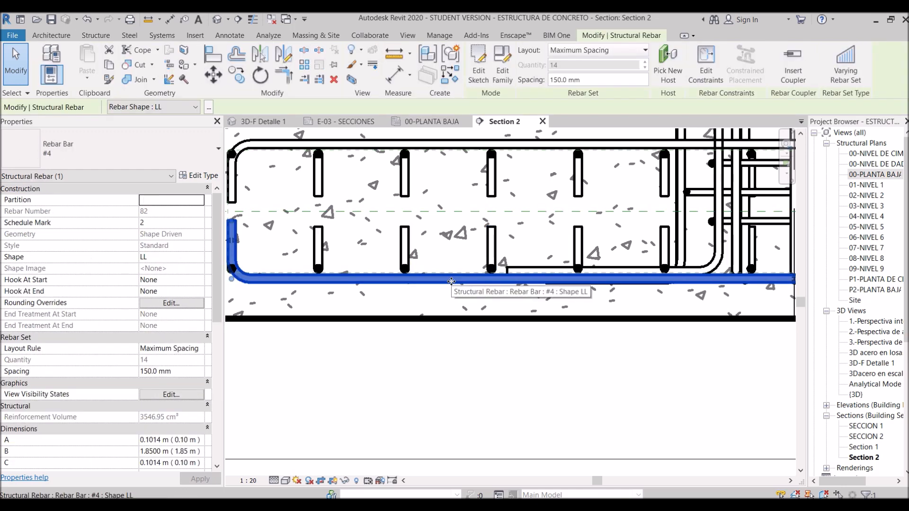
pyautogui.press('Up')
pyautogui.press('Up')
pyautogui.press('Up')
pyautogui.press('Up')
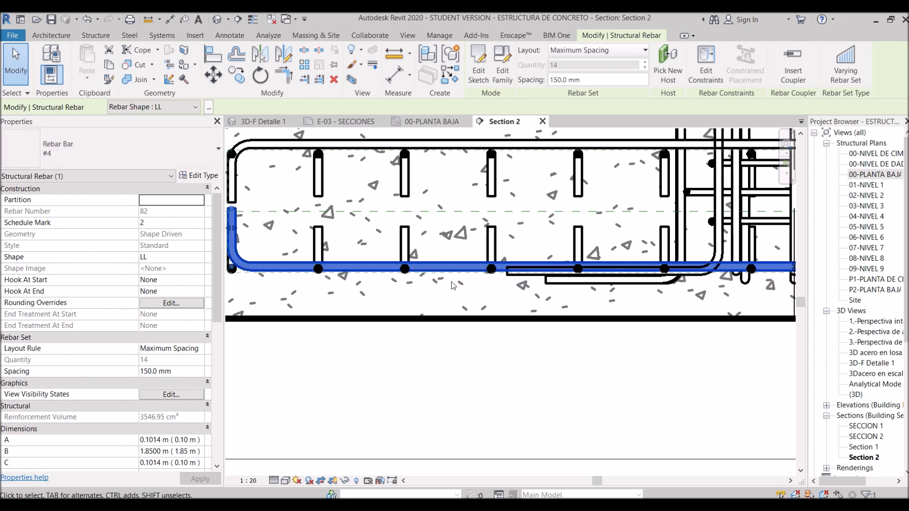
pyautogui.press('Down')
pyautogui.press('Down')
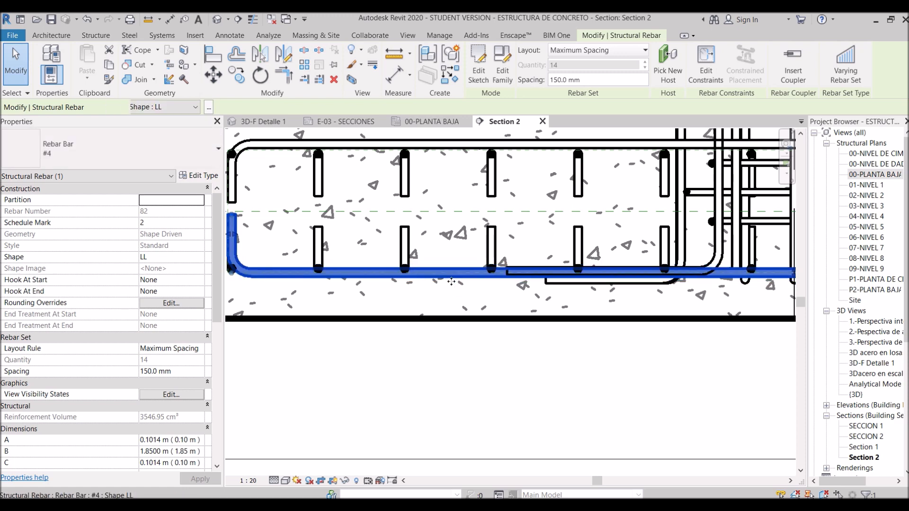
pyautogui.press('Up')
pyautogui.press('Up')
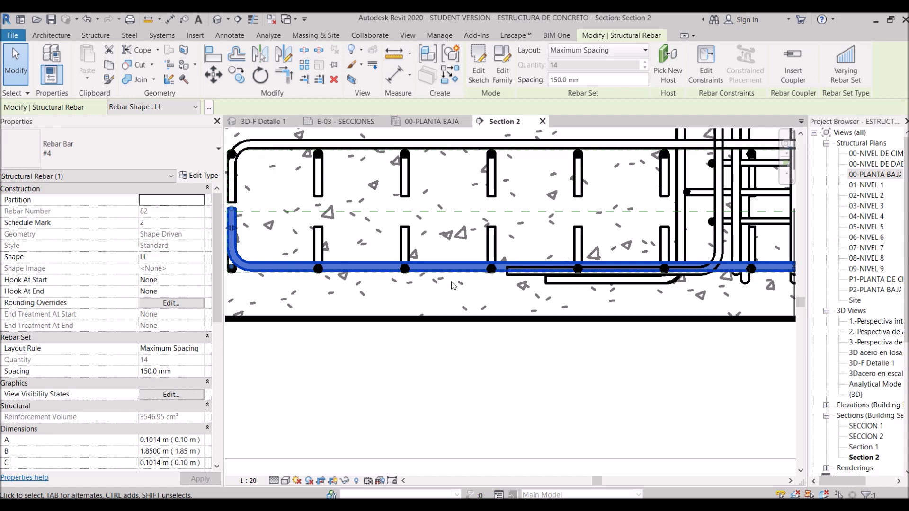
pyautogui.press('Down')
pyautogui.press('Down')
pyautogui.press('Down')
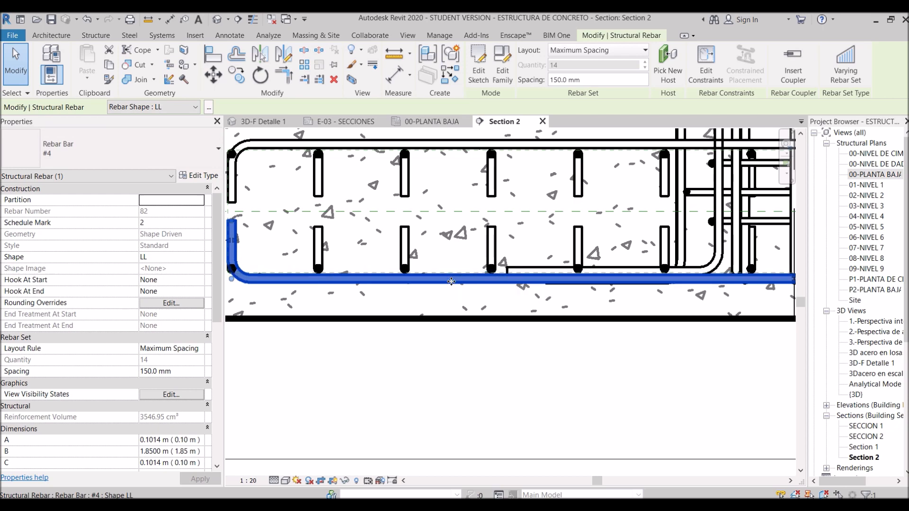
pyautogui.press('Escape')
# Examine the reinforcement in Section 2 from the footing up through the column to the slab and beam at 01-NIVEL 1
pyautogui.scroll(-2, 451, 289)
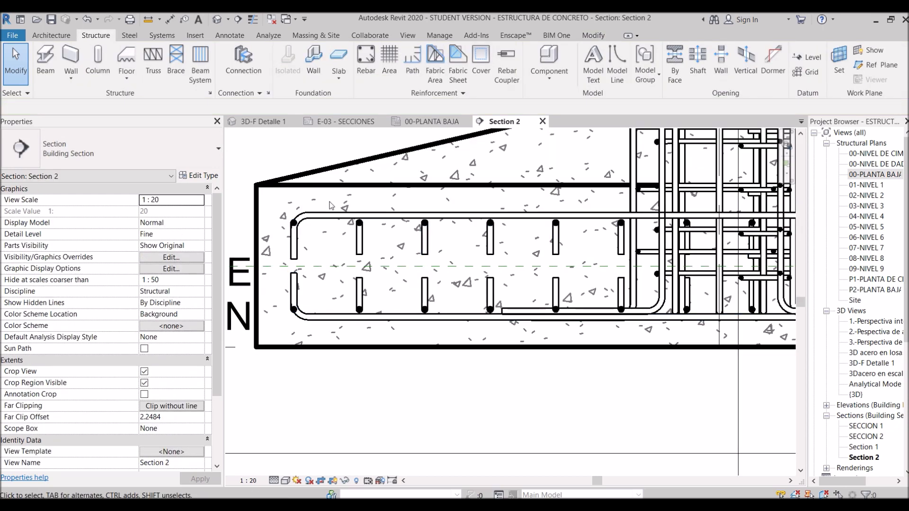
pyautogui.click(462, 251)
pyautogui.scroll(-5, 422, 269)
pyautogui.press('Escape')
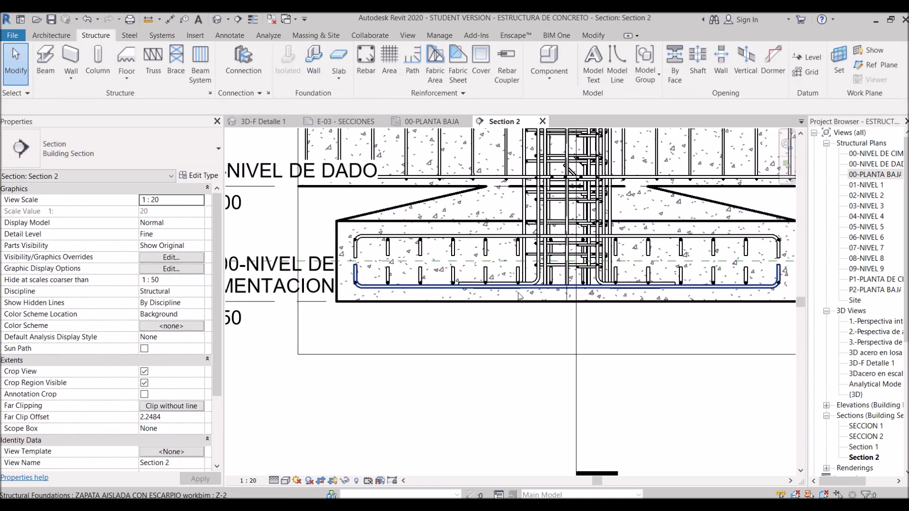
pyautogui.moveTo(566, 256); pyautogui.dragTo(469, 361, button='middle')
pyautogui.scroll(-2, 468, 360)
pyautogui.scroll(-3, 508, 385)
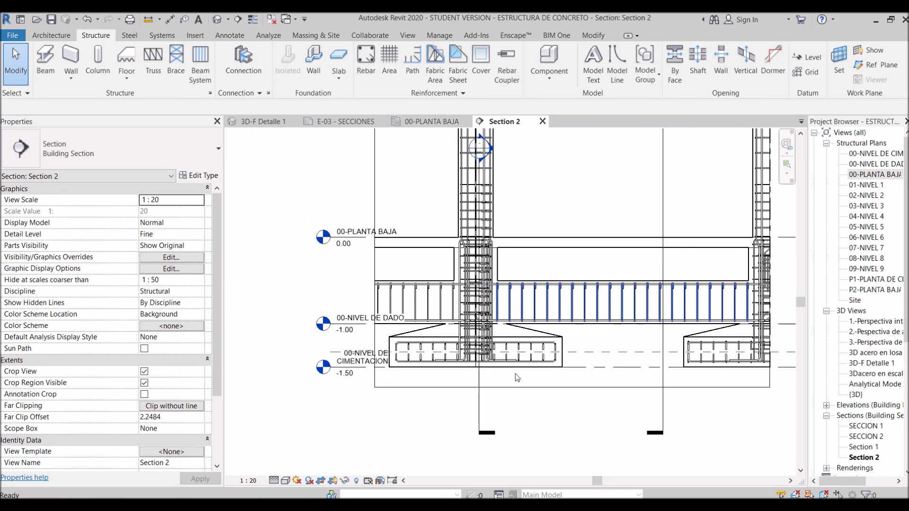
pyautogui.scroll(-2, 505, 169)
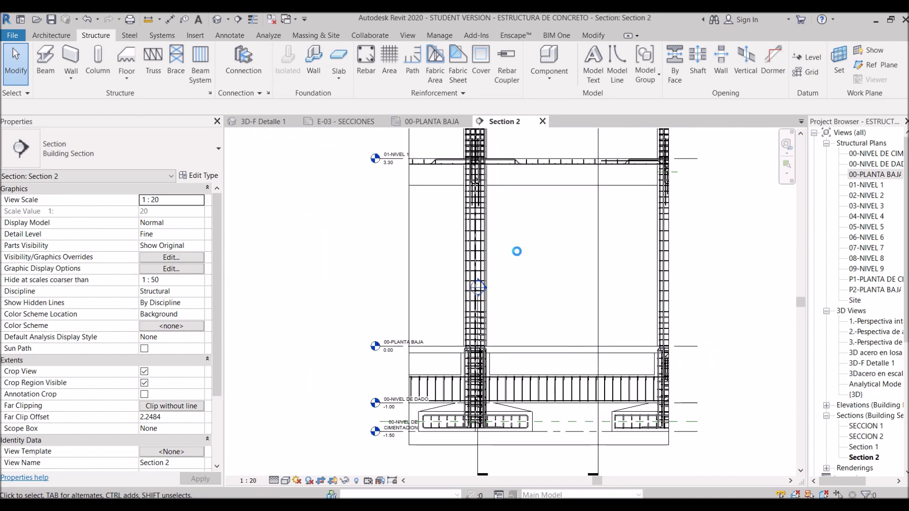
pyautogui.moveTo(517, 251); pyautogui.dragTo(506, 298, button='middle')
pyautogui.scroll(3, 507, 297)
pyautogui.scroll(-1, 492, 259)
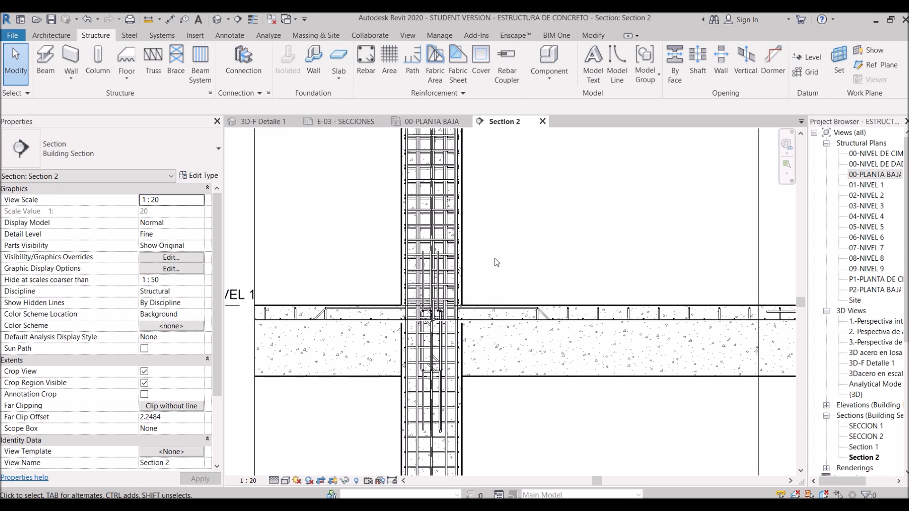
pyautogui.scroll(-1, 505, 362)
pyautogui.scroll(-1, 505, 362)
pyautogui.moveTo(505, 362); pyautogui.dragTo(524, 154, button='middle')
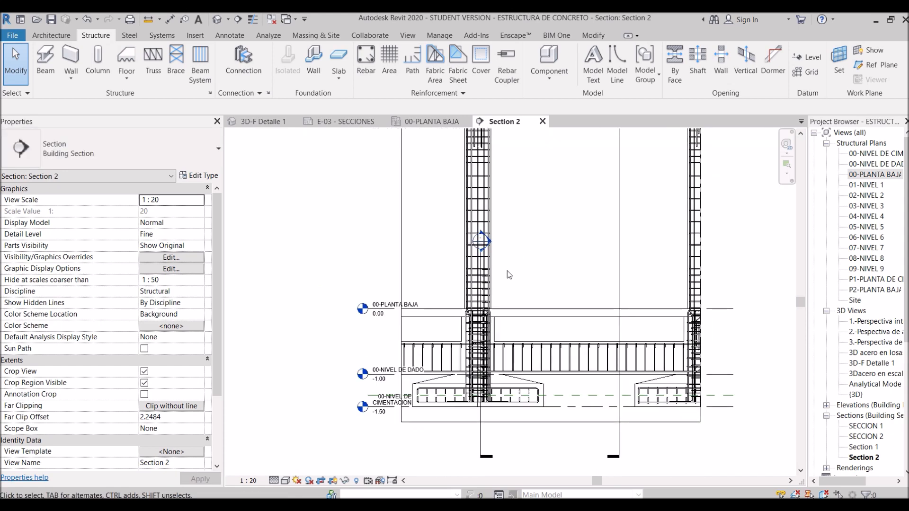
# Check the C1-40X40cm column's rebar cover property, and inspect its outer #4 longitudinal bar and that bar's properties up close
pyautogui.scroll(2, 507, 271)
pyautogui.scroll(5, 490, 267)
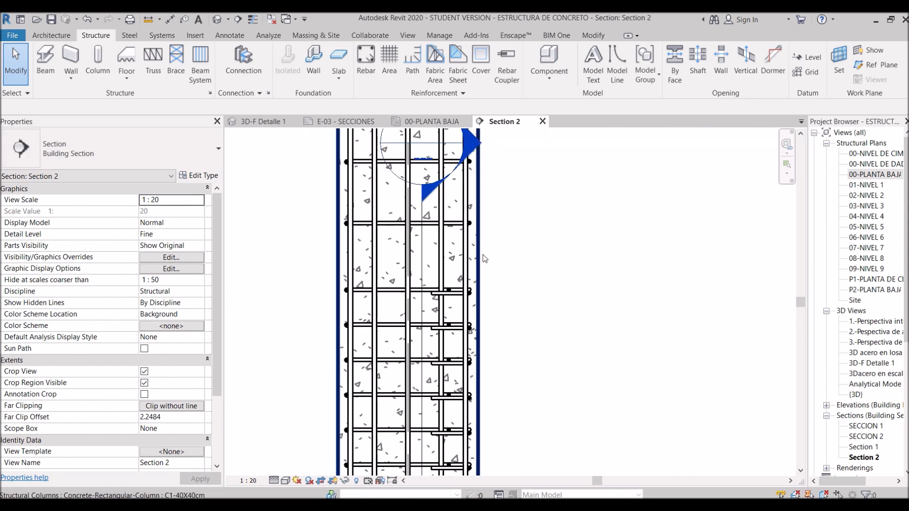
pyautogui.click(483, 258)
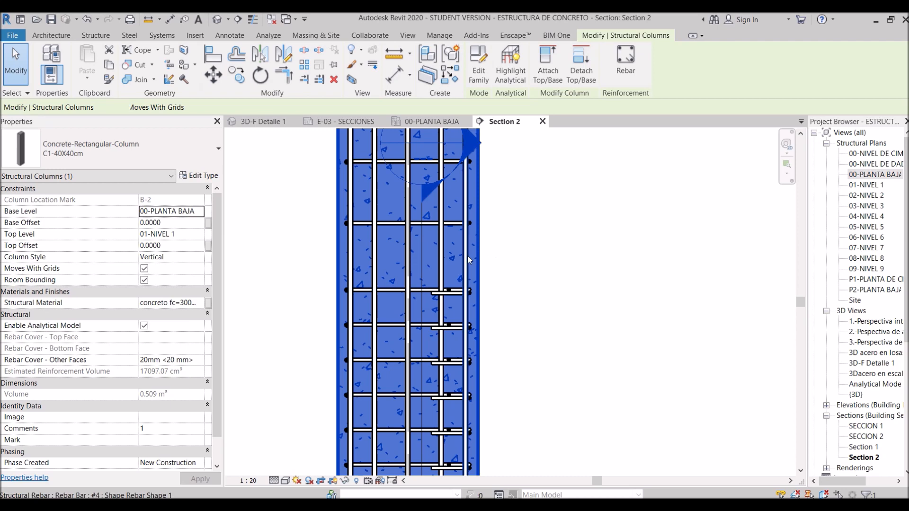
pyautogui.click(467, 256)
pyautogui.scroll(4, 469, 257)
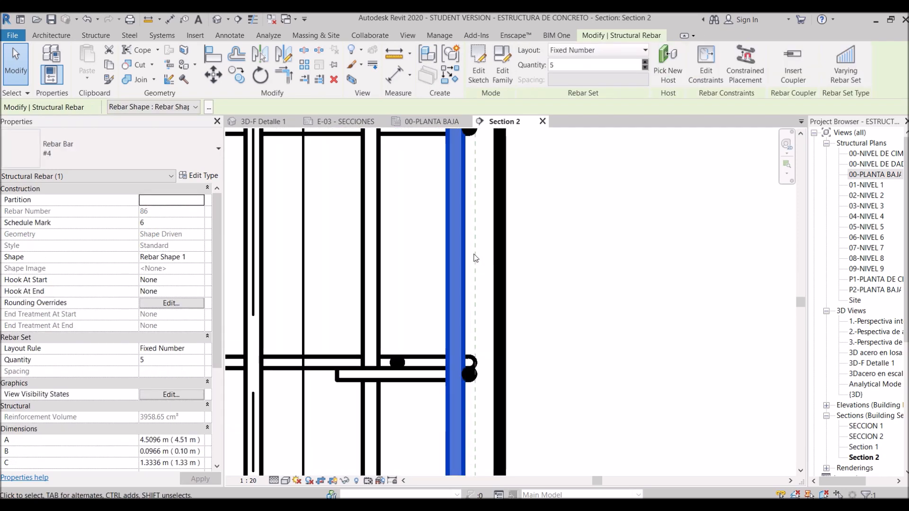
pyautogui.scroll(-3, 476, 257)
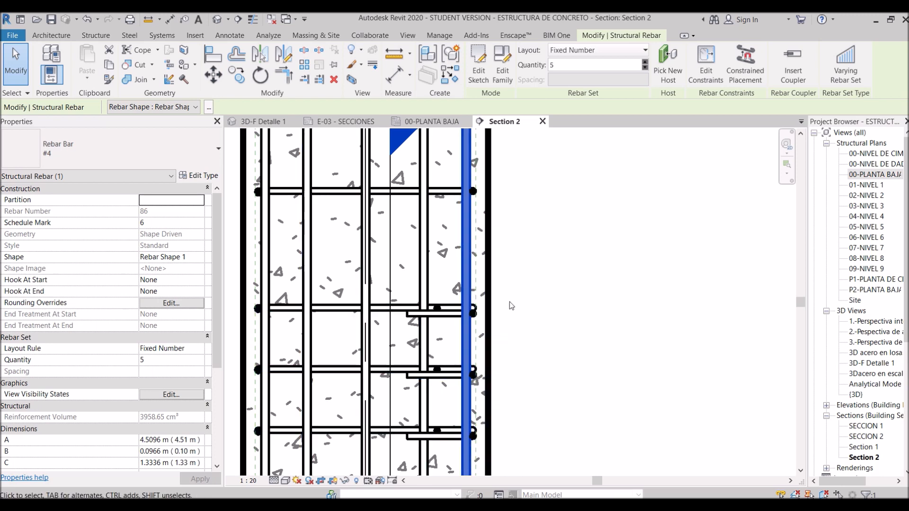
pyautogui.scroll(-5, 195, 303)
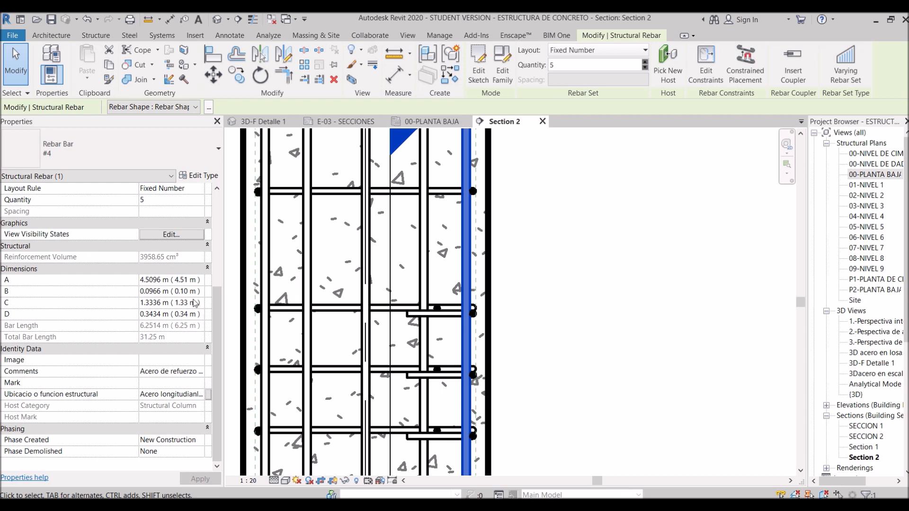
pyautogui.scroll(5, 176, 325)
pyautogui.click(543, 294)
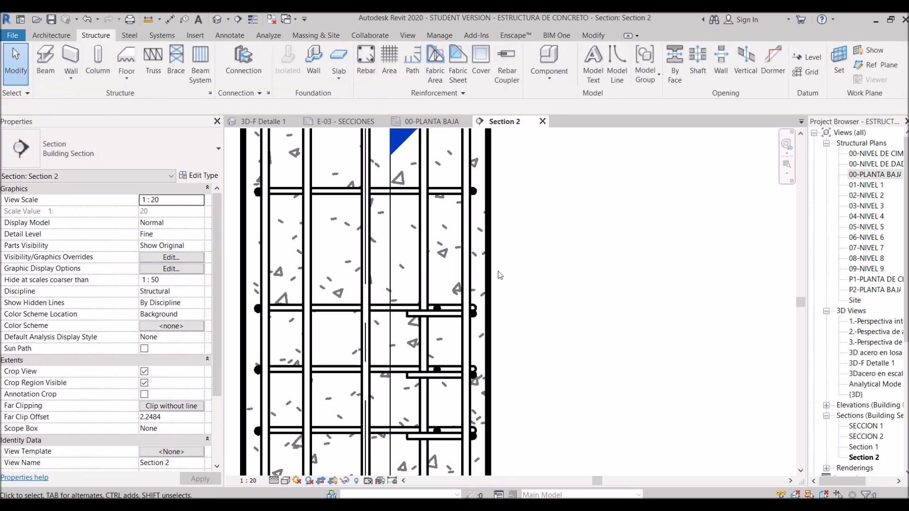
# Recheck the C1-40X40cm column's cover on its other faces, and reselect its outer #4 bar to examine the gap to the column face
pyautogui.click(243, 284)
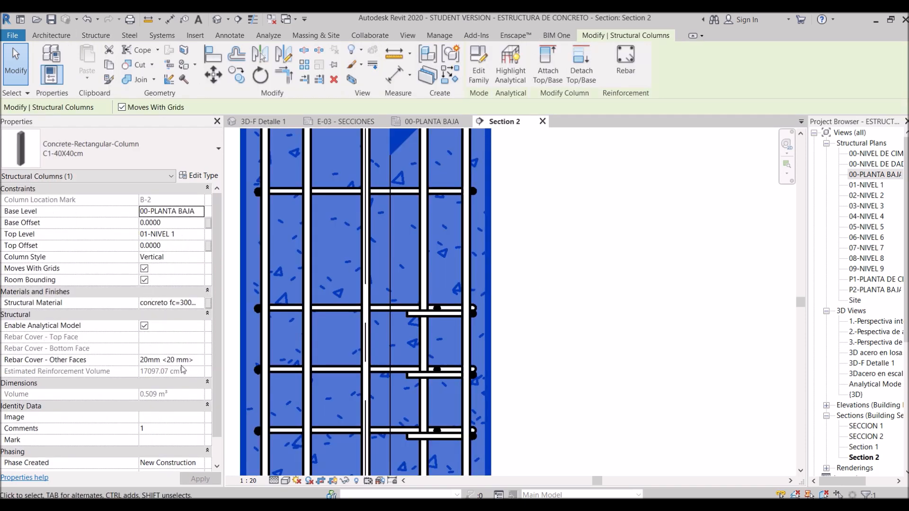
pyautogui.click(515, 308)
pyautogui.click(492, 302)
pyautogui.scroll(3, 472, 314)
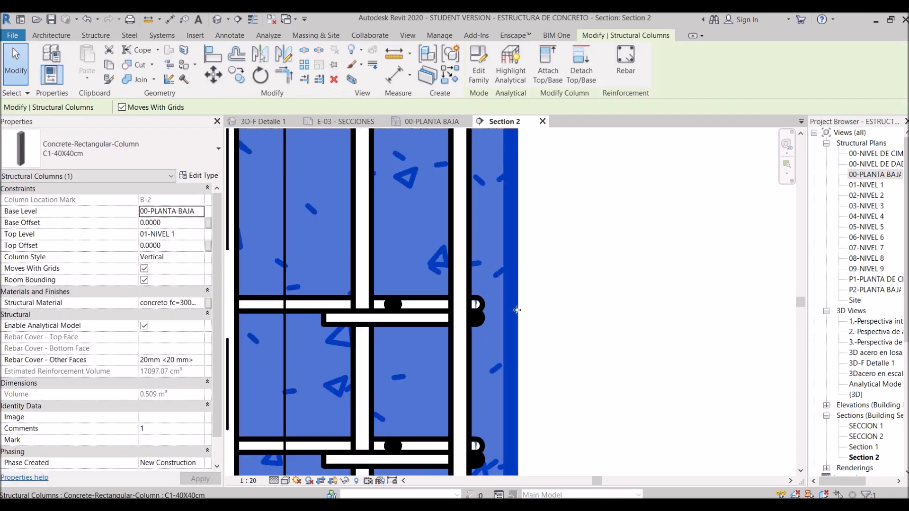
pyautogui.click(531, 311)
pyautogui.click(466, 322)
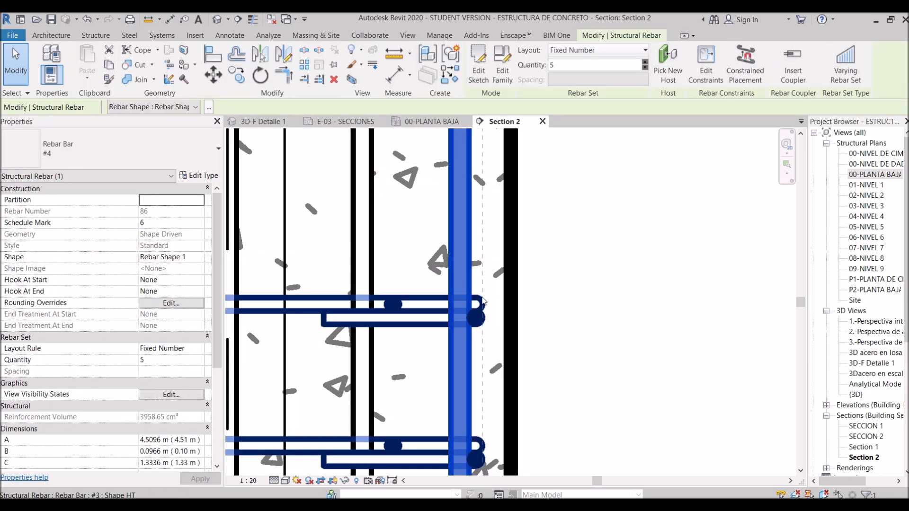
# Examine the reinforcement along the C1 column and at its joint with the slab and beam at 01-NIVEL 1
pyautogui.scroll(-3, 481, 345)
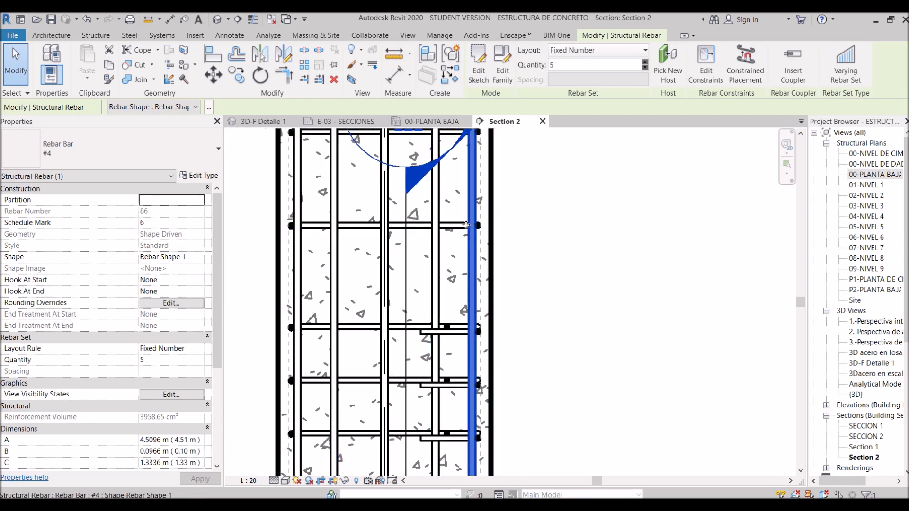
pyautogui.scroll(-3, 482, 227)
pyautogui.moveTo(541, 102); pyautogui.dragTo(513, 366, button='middle')
pyautogui.scroll(-2, 514, 259)
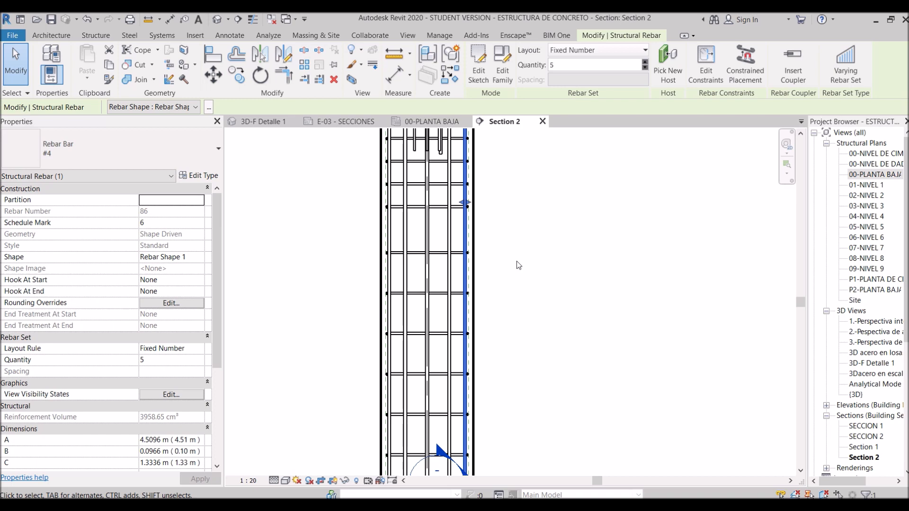
pyautogui.scroll(-4, 493, 181)
pyautogui.moveTo(495, 180); pyautogui.dragTo(509, 256, button='middle')
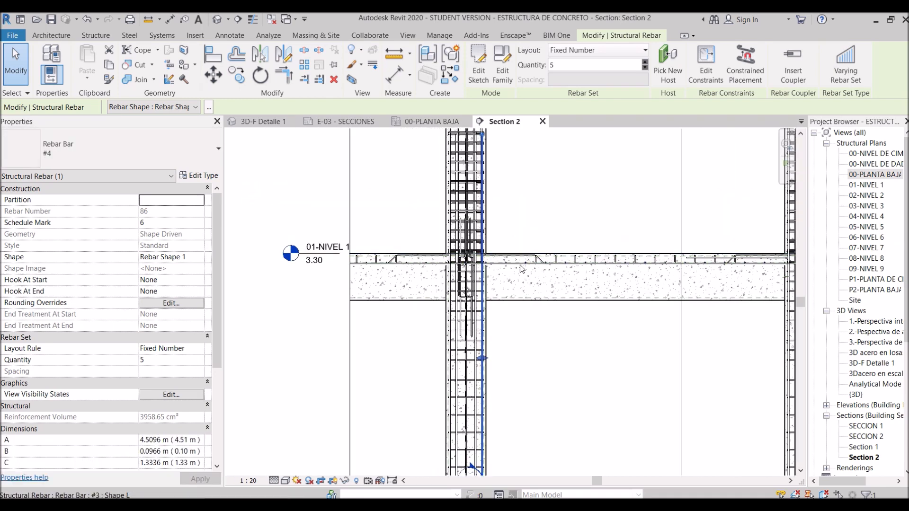
pyautogui.scroll(4, 516, 284)
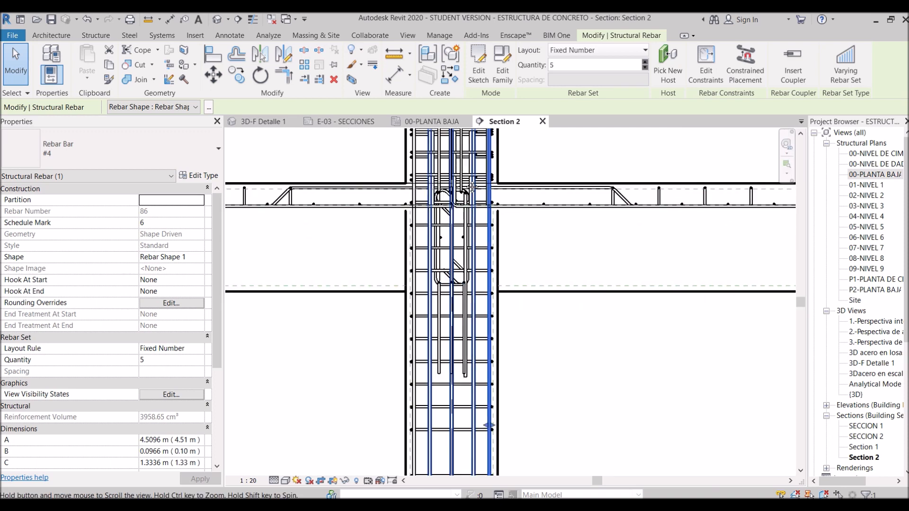
pyautogui.moveTo(519, 293); pyautogui.dragTo(477, 195, button='middle')
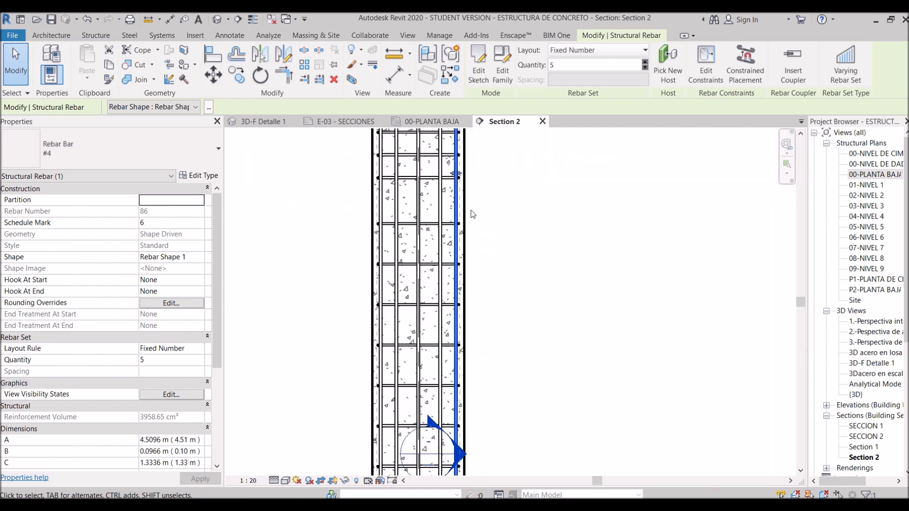
pyautogui.scroll(-3, 471, 219)
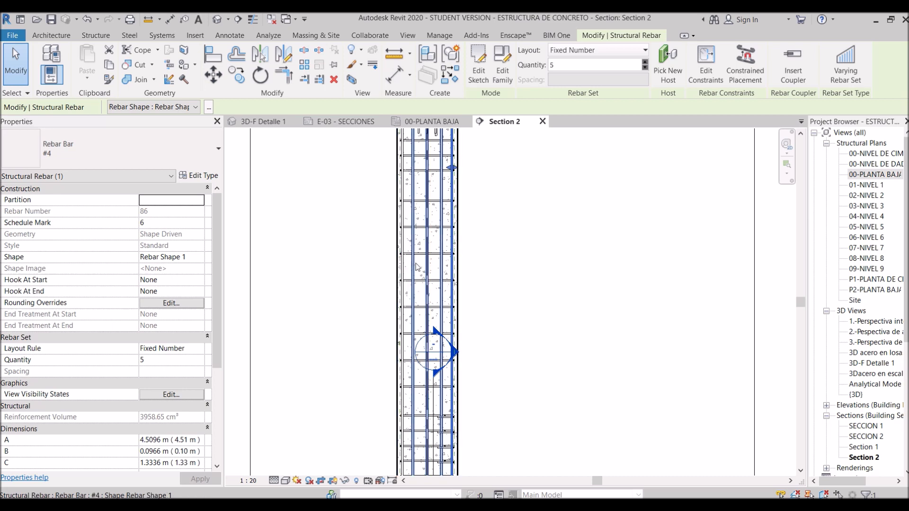
pyautogui.scroll(-4, 445, 266)
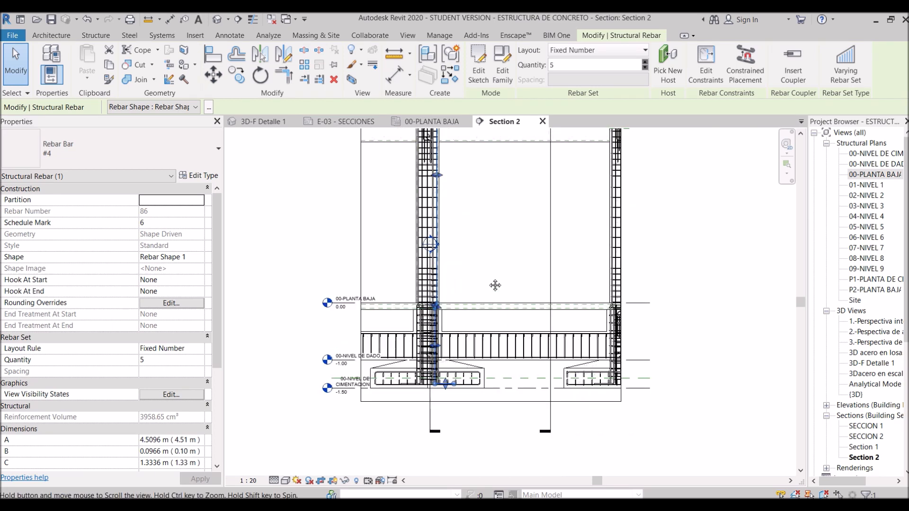
pyautogui.scroll(-1, 502, 312)
pyautogui.moveTo(480, 188); pyautogui.dragTo(480, 283, button='middle')
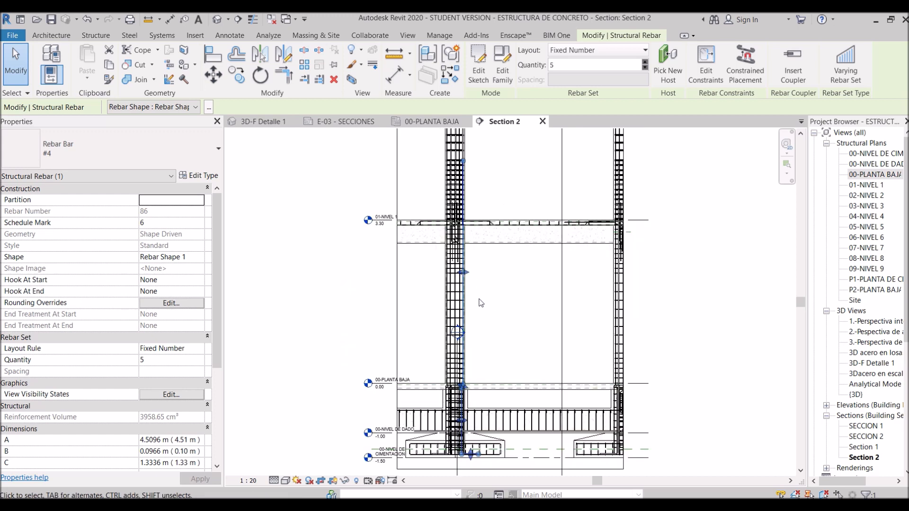
pyautogui.moveTo(481, 305); pyautogui.dragTo(487, 271, button='middle')
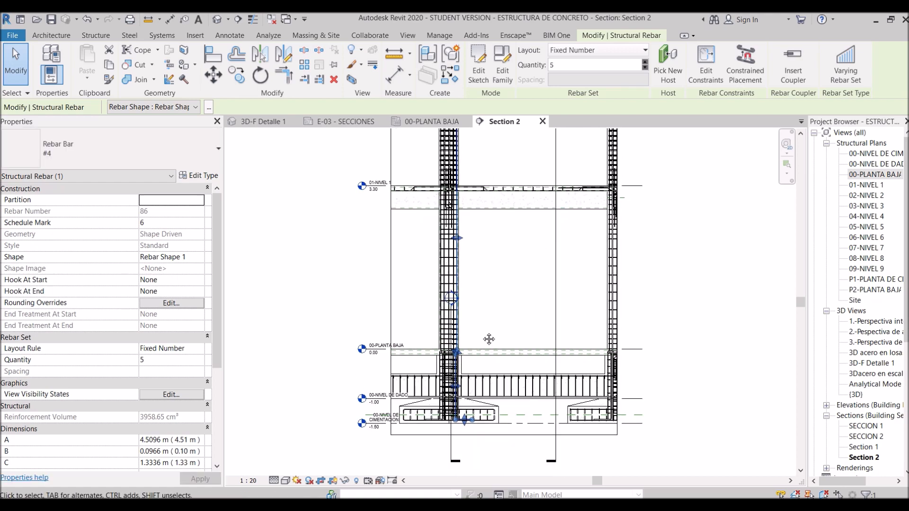
pyautogui.moveTo(487, 339); pyautogui.dragTo(484, 274, button='middle')
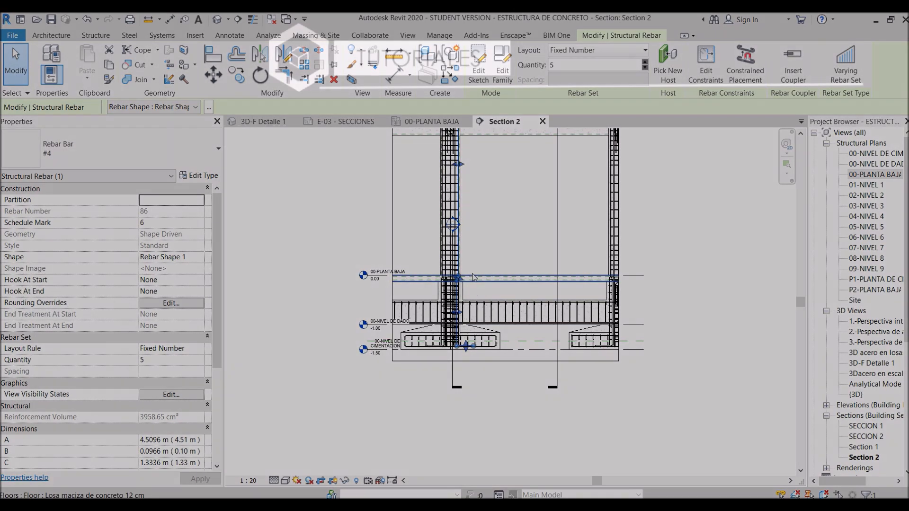